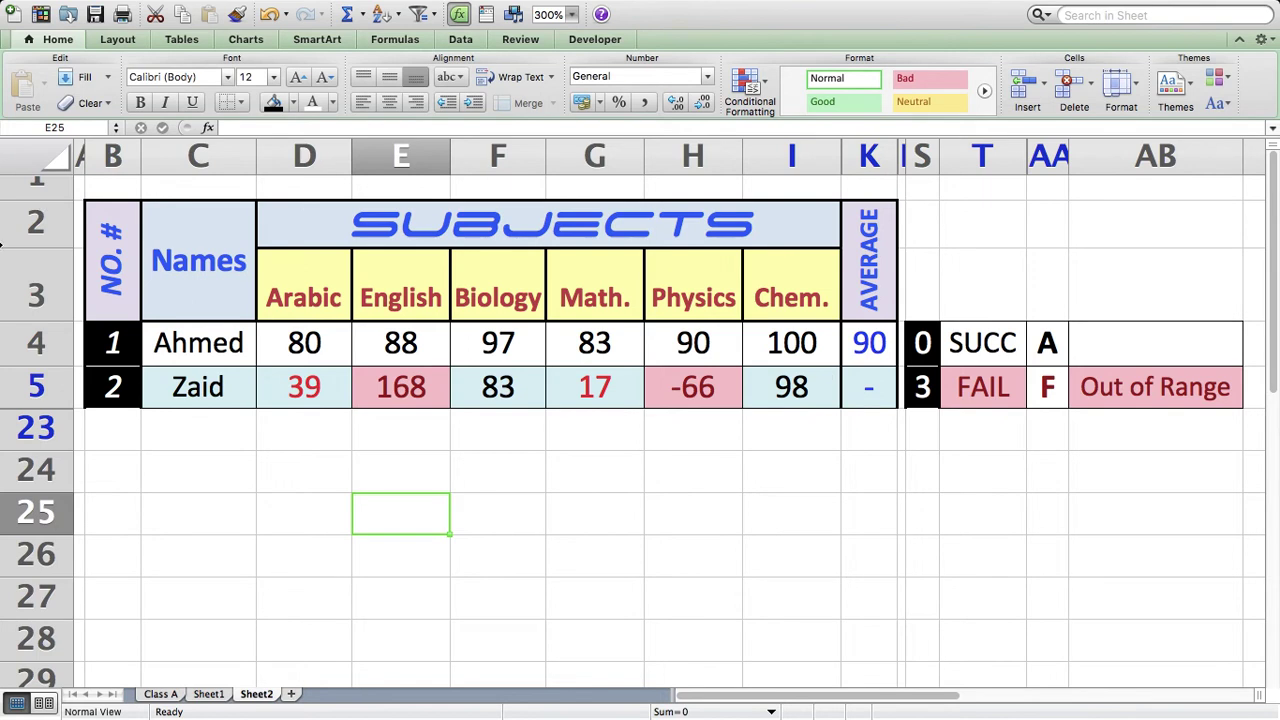
left_click(197, 347)
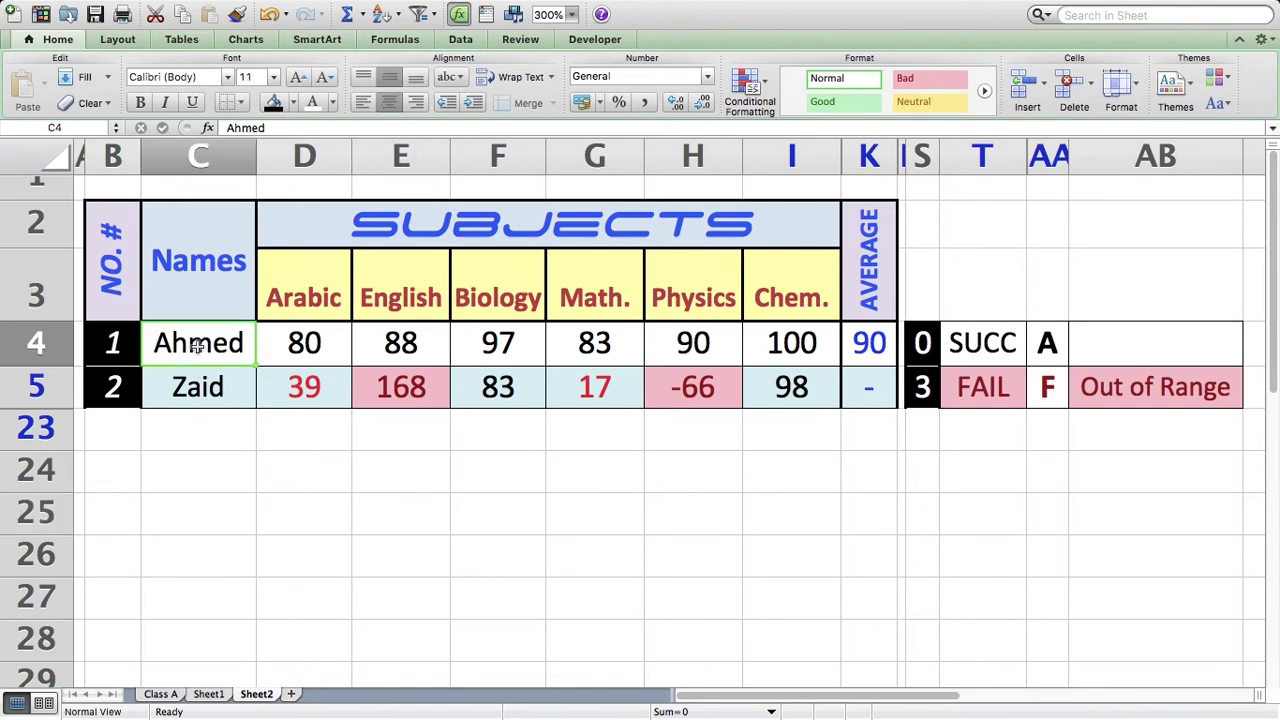
left_click(203, 397)
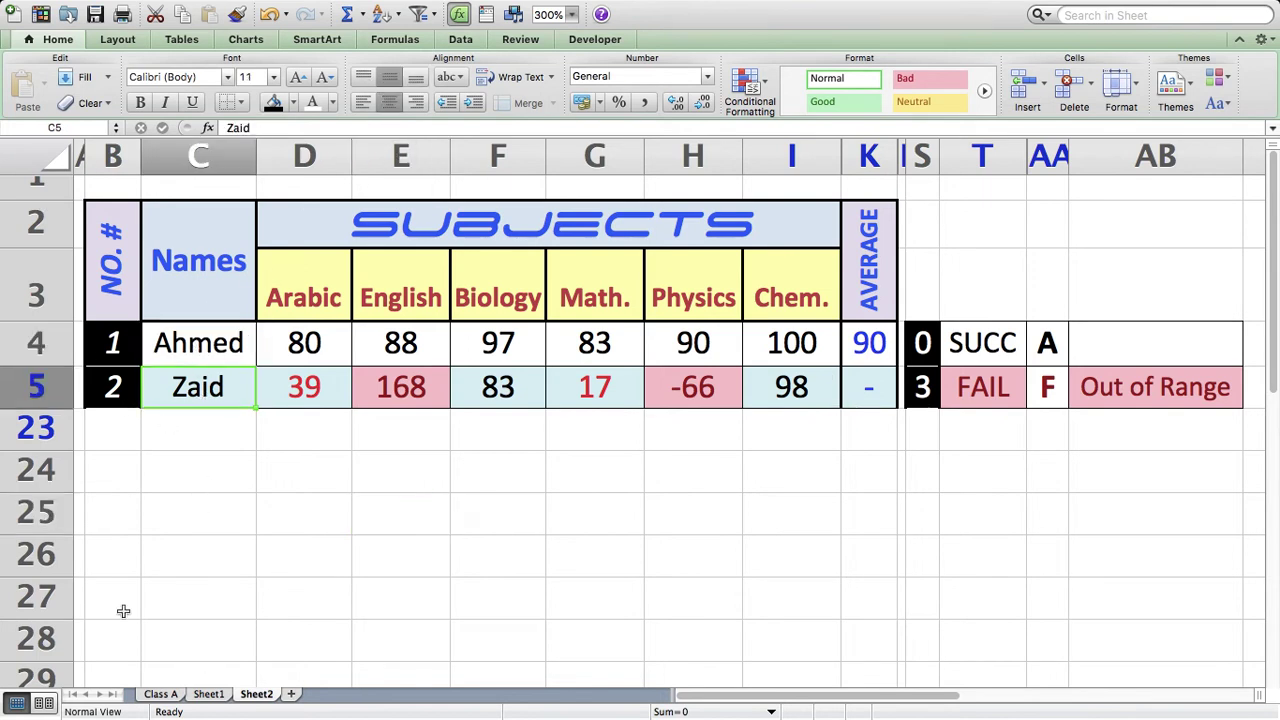
left_click_drag(119, 410, 115, 370)
scroll(327, 379, "up", 3)
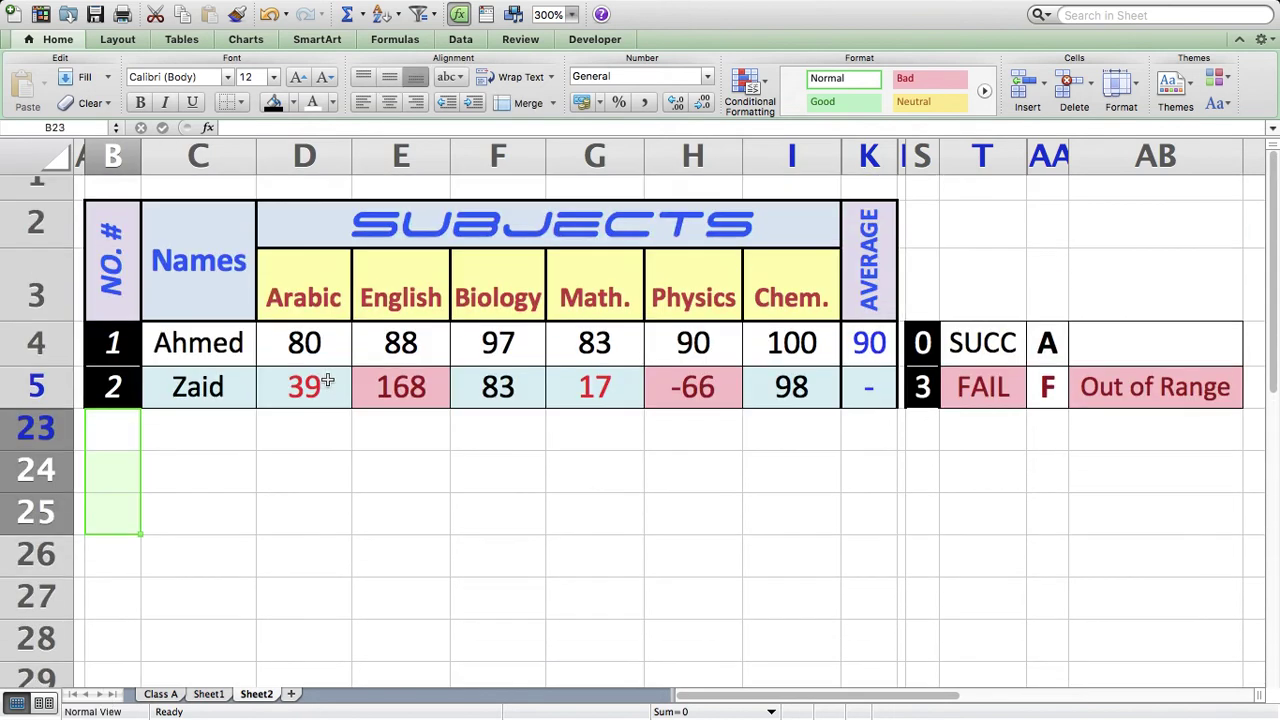
left_click(444, 466)
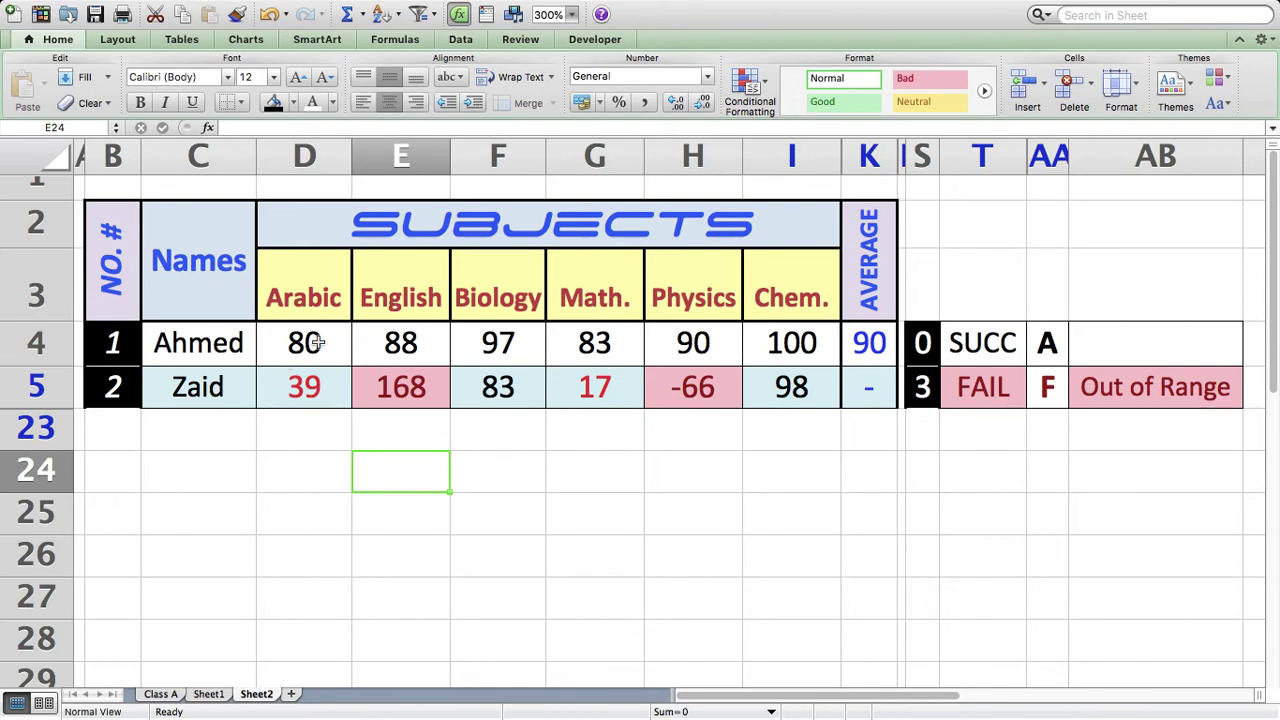
Set the first student's English mark to 8
left_click(407, 345)
type("8")
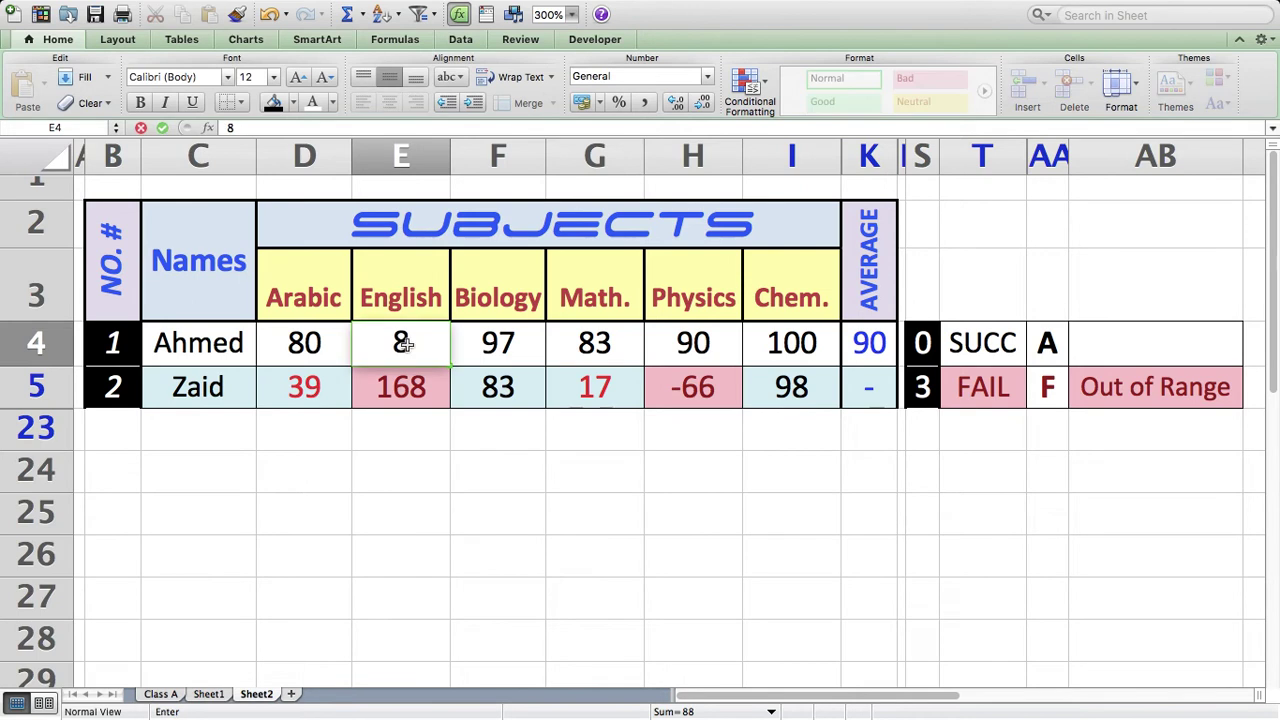
key("Return")
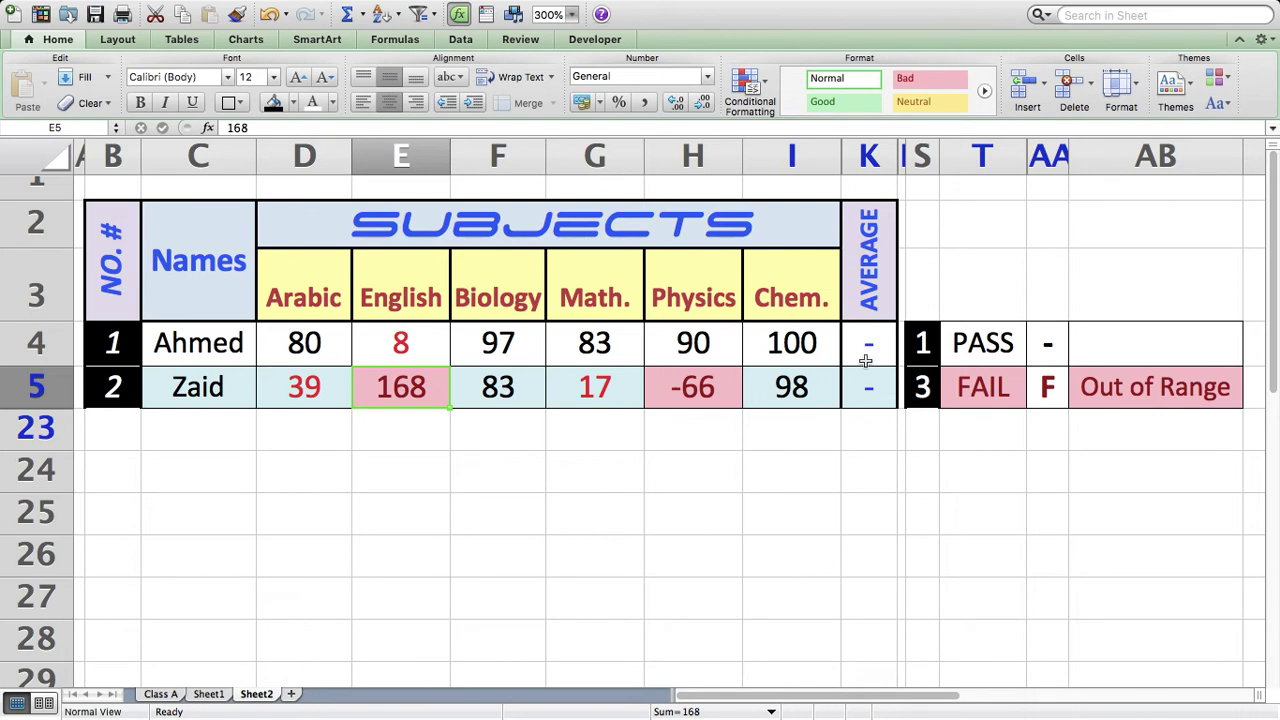
Set the first student's Math. mark to -83 and Arabic mark to 180
left_click(587, 345)
double_click(587, 345)
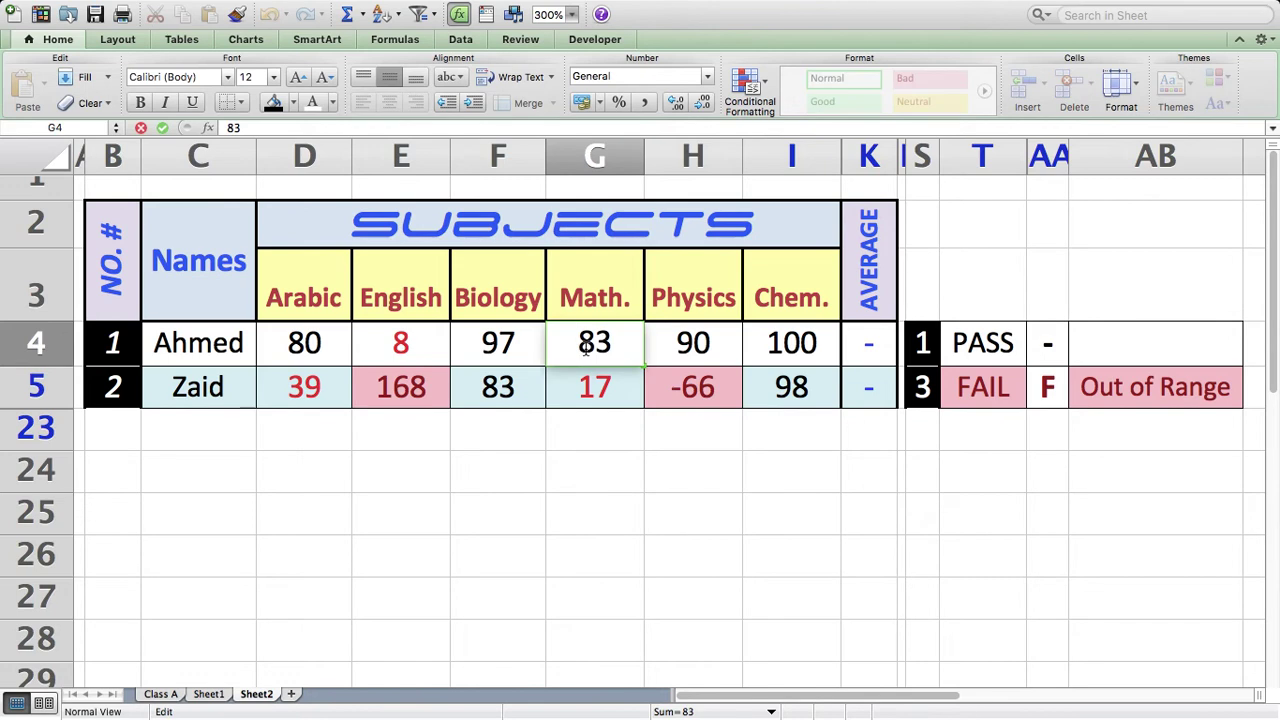
type("-")
key("Return")
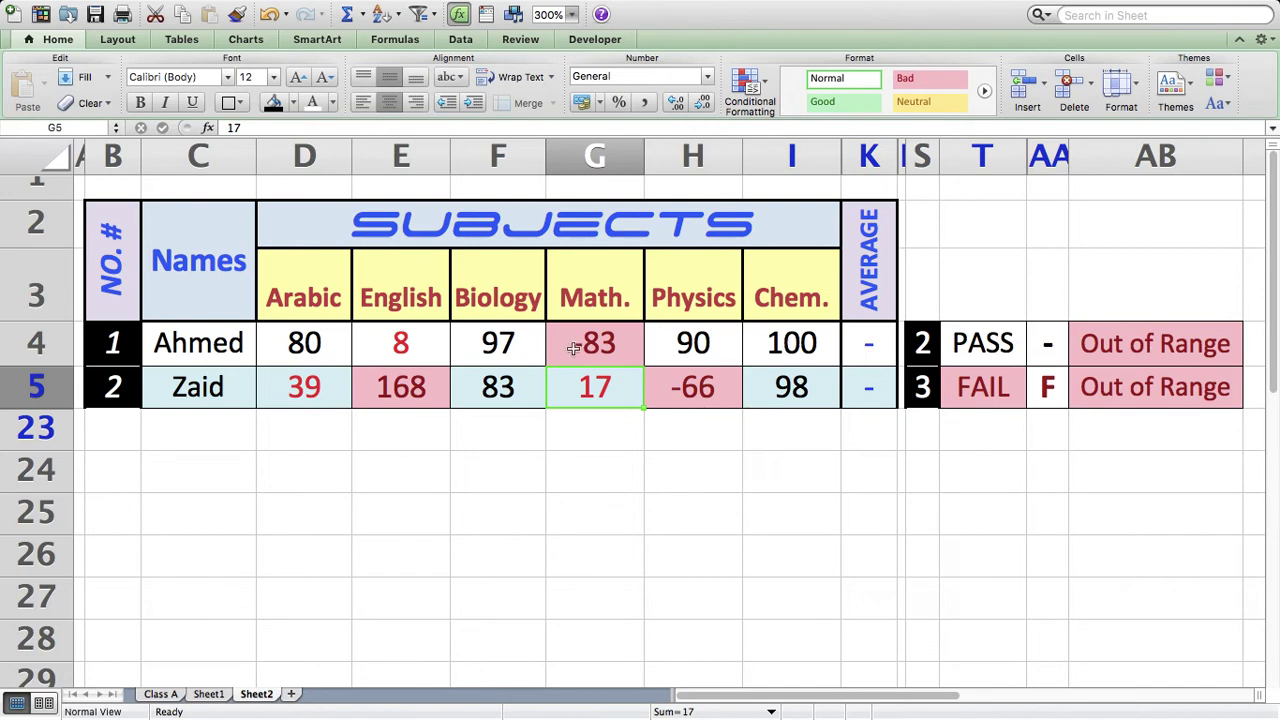
double_click(287, 344)
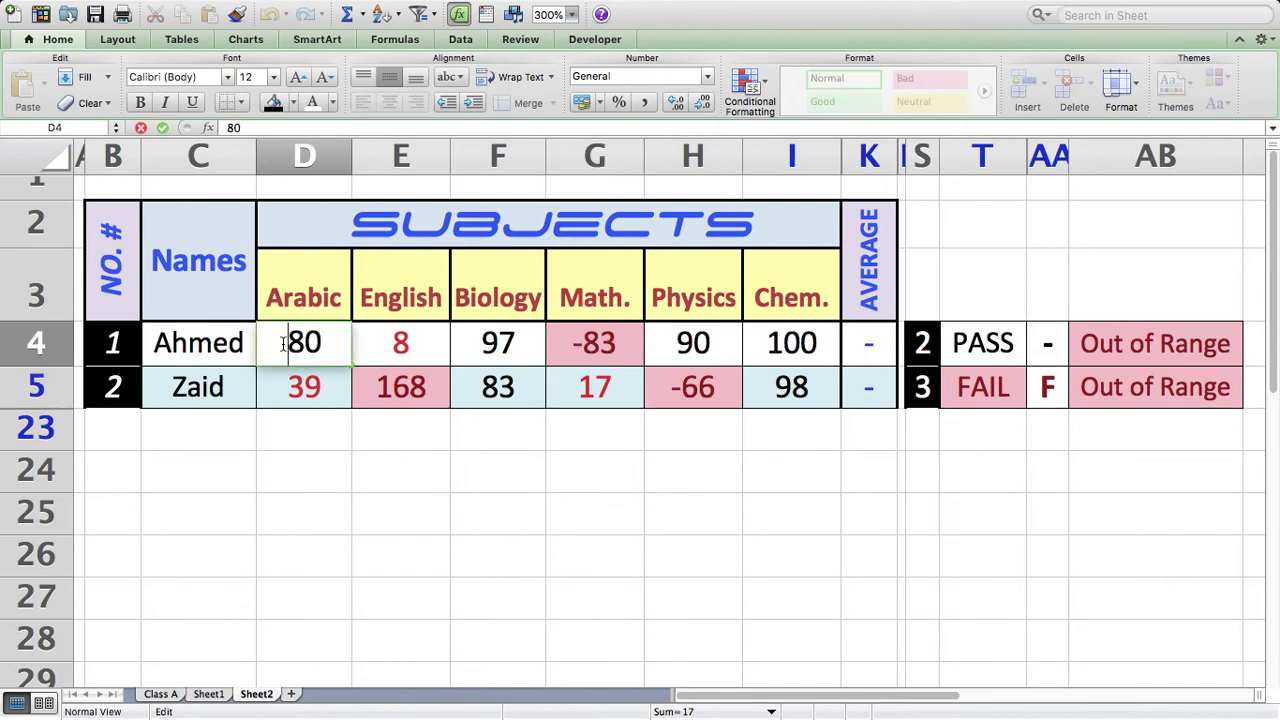
type("1")
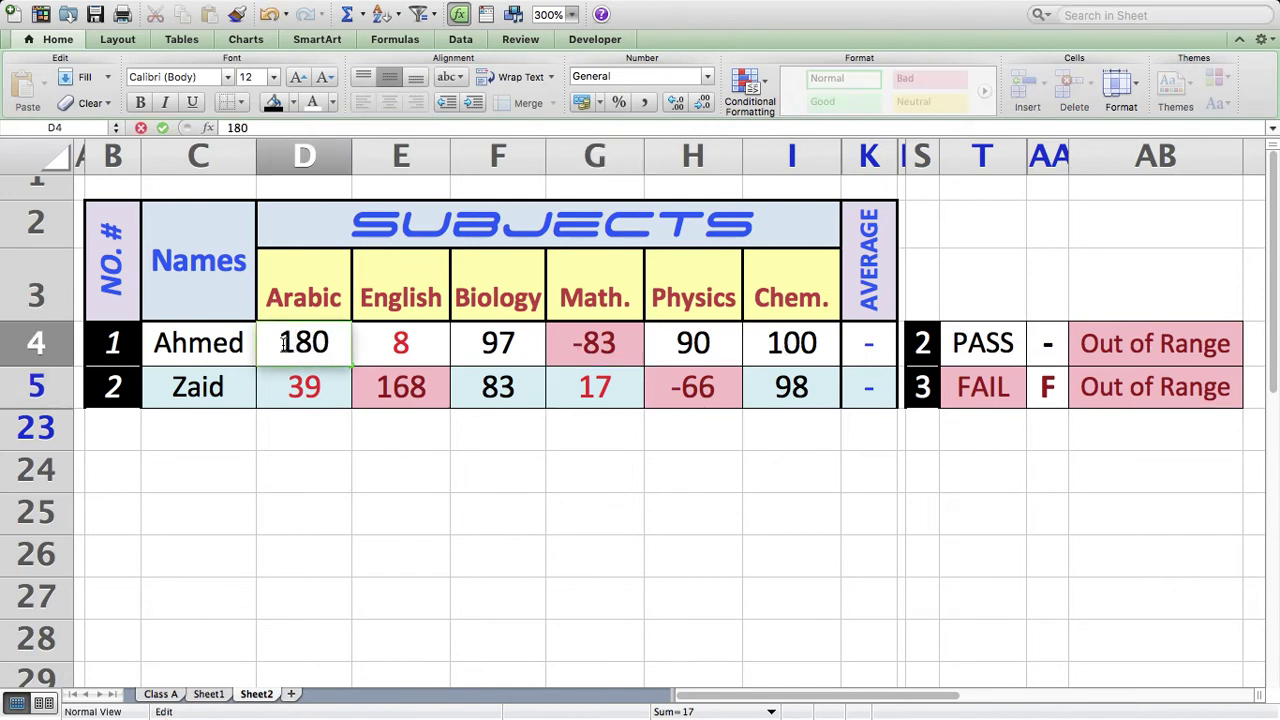
key("Return")
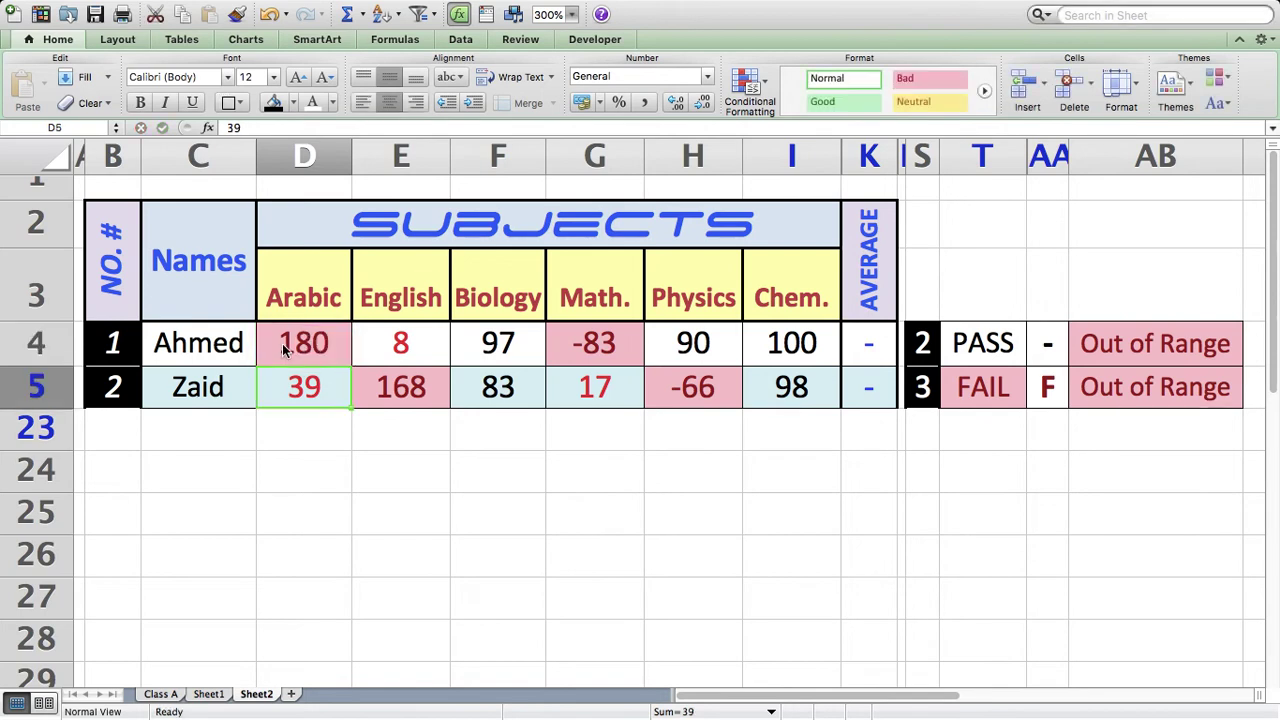
Restore the first student's Math. mark to 83 and Arabic mark to 80
double_click(583, 342)
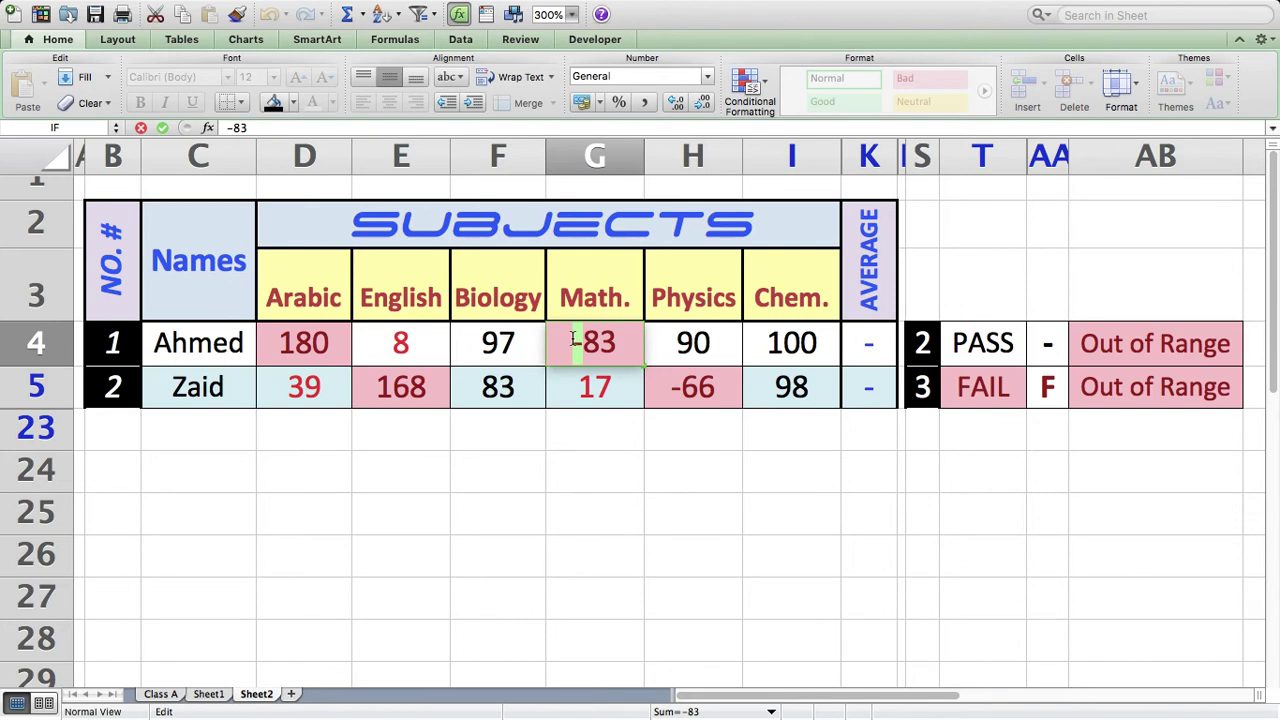
key("BackSpace")
left_click(562, 488)
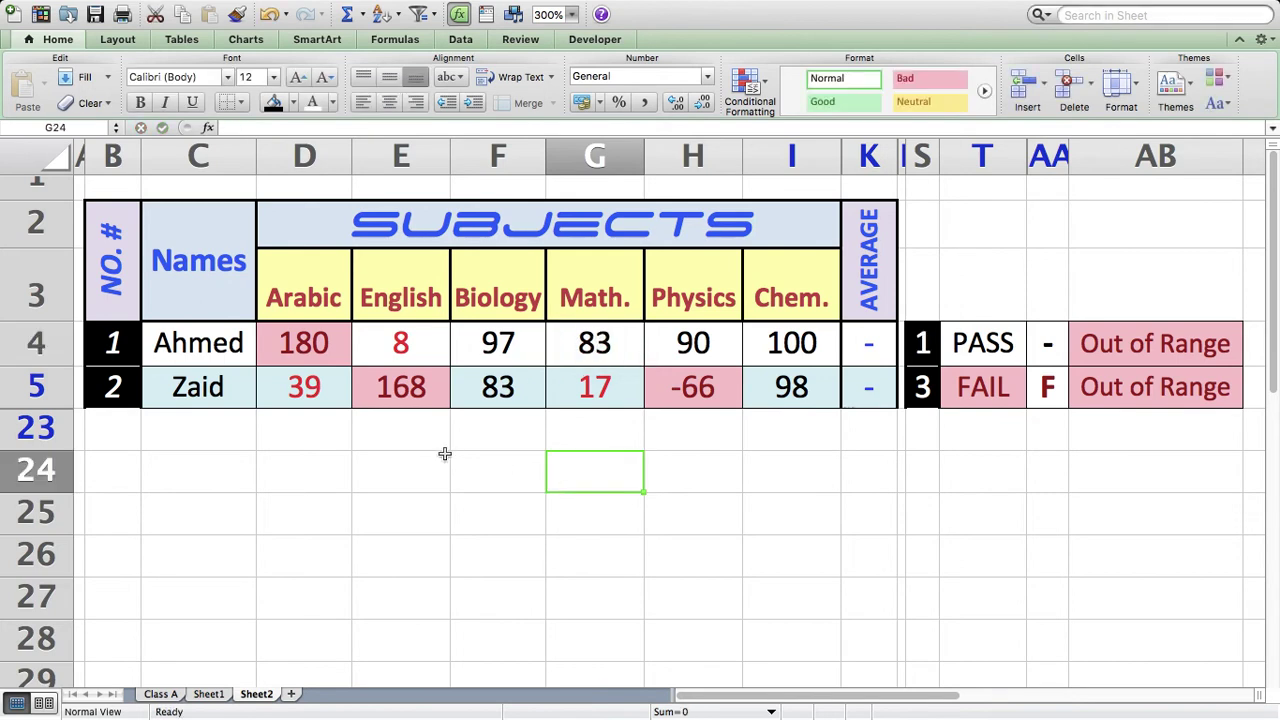
left_click(318, 343)
double_click(318, 343)
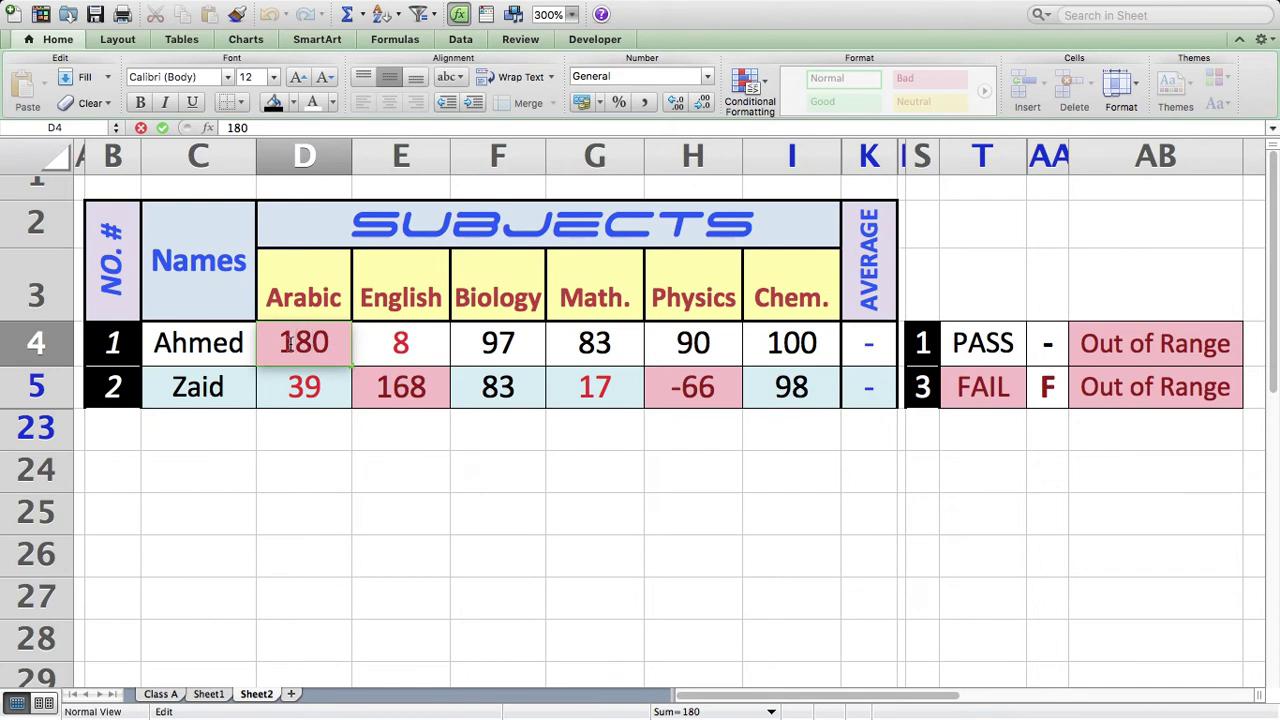
key("BackSpace")
key("Return")
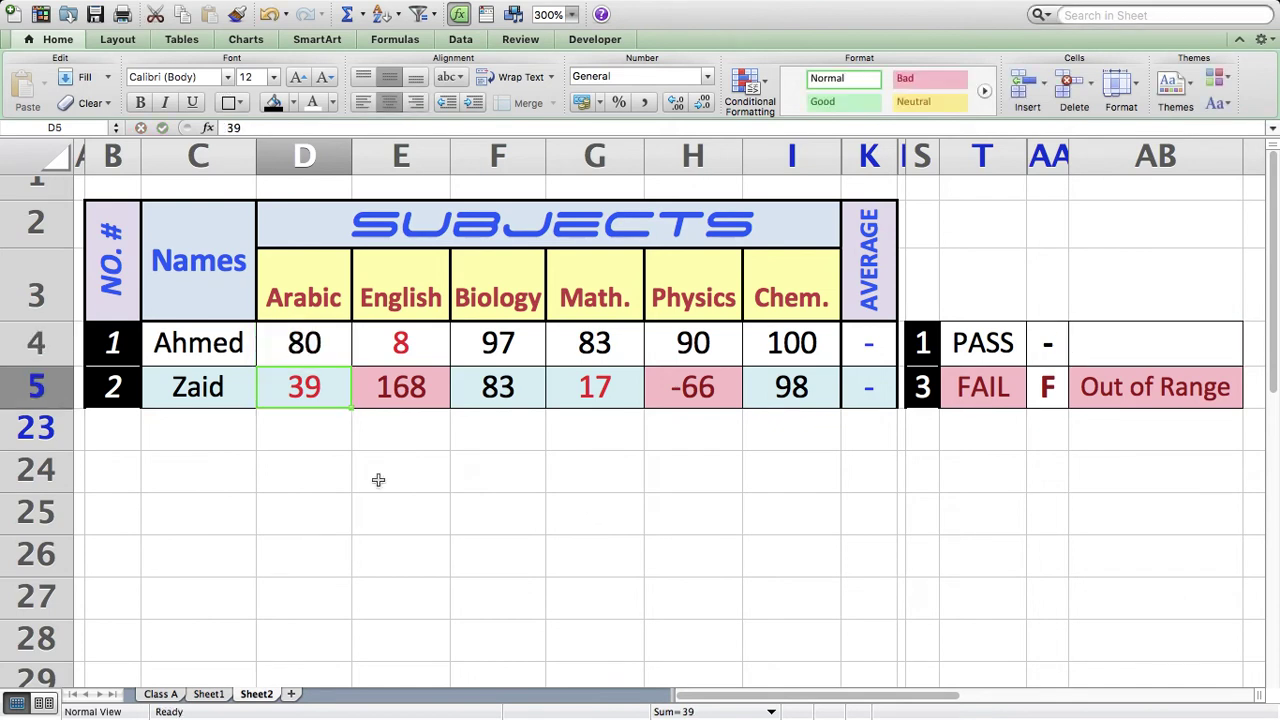
Set the first student's English mark to 90
left_click(407, 349)
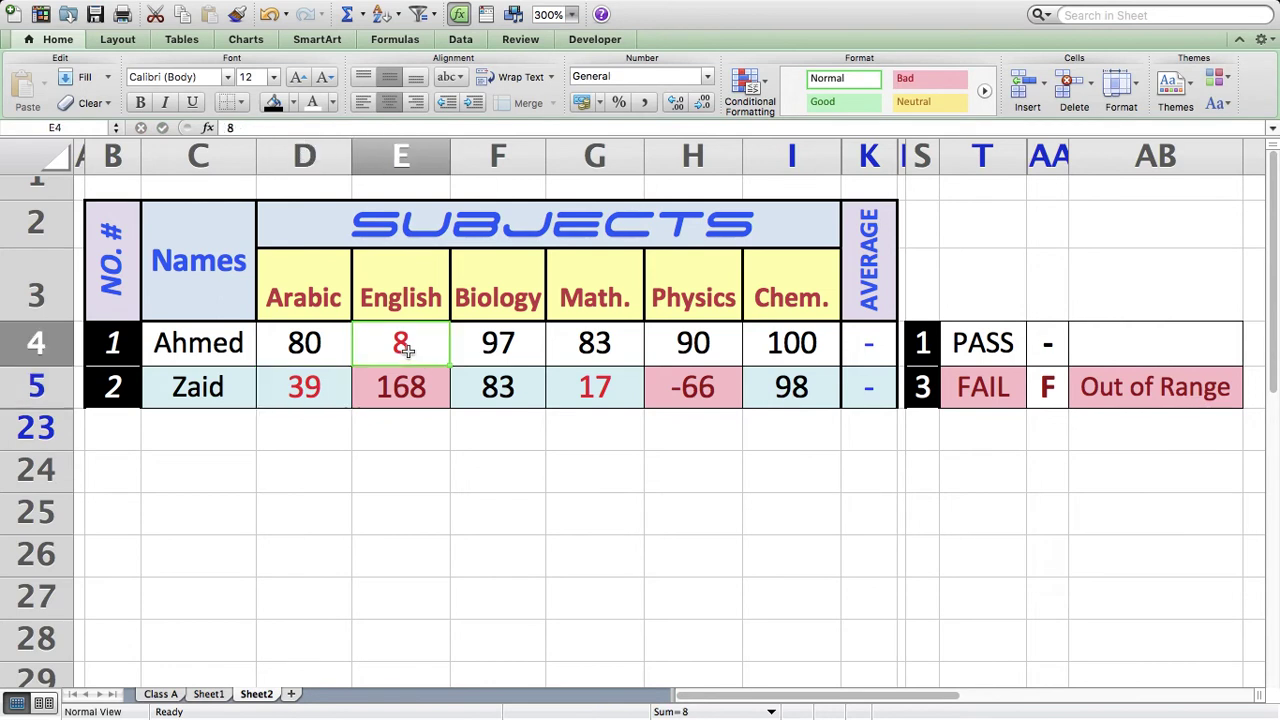
type("80")
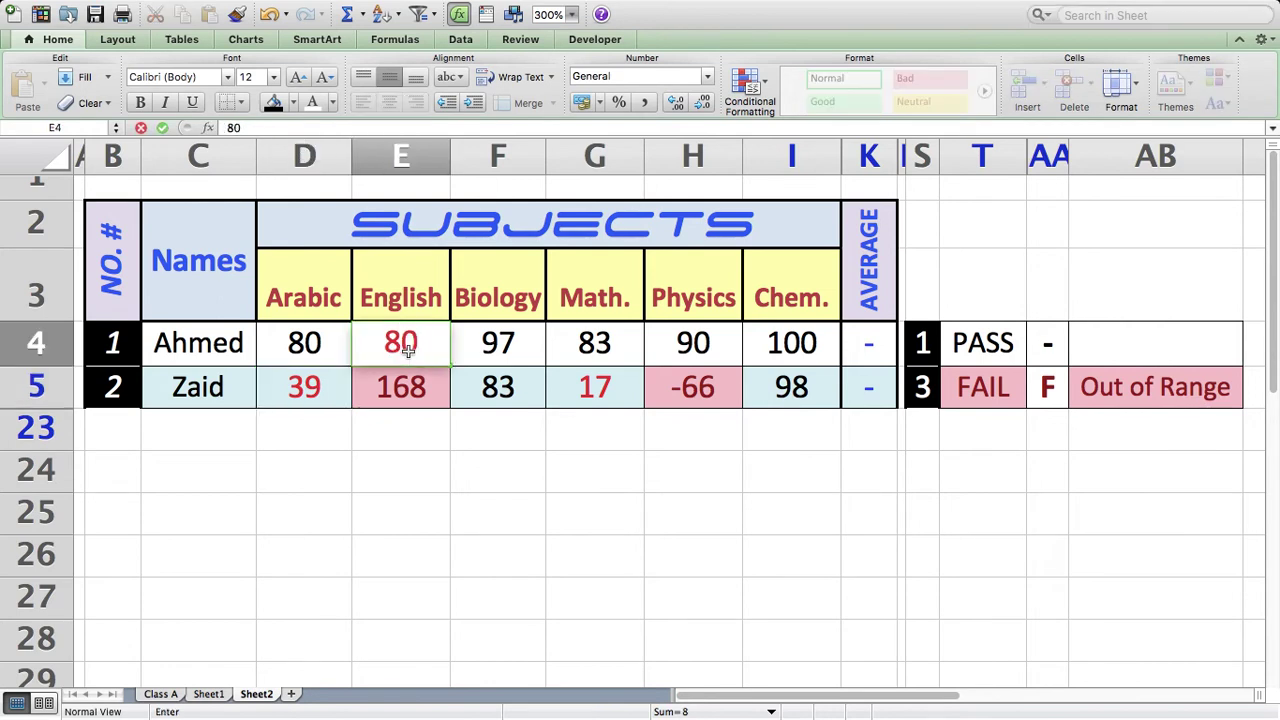
key("BackSpace")
key("BackSpace")
type("90")
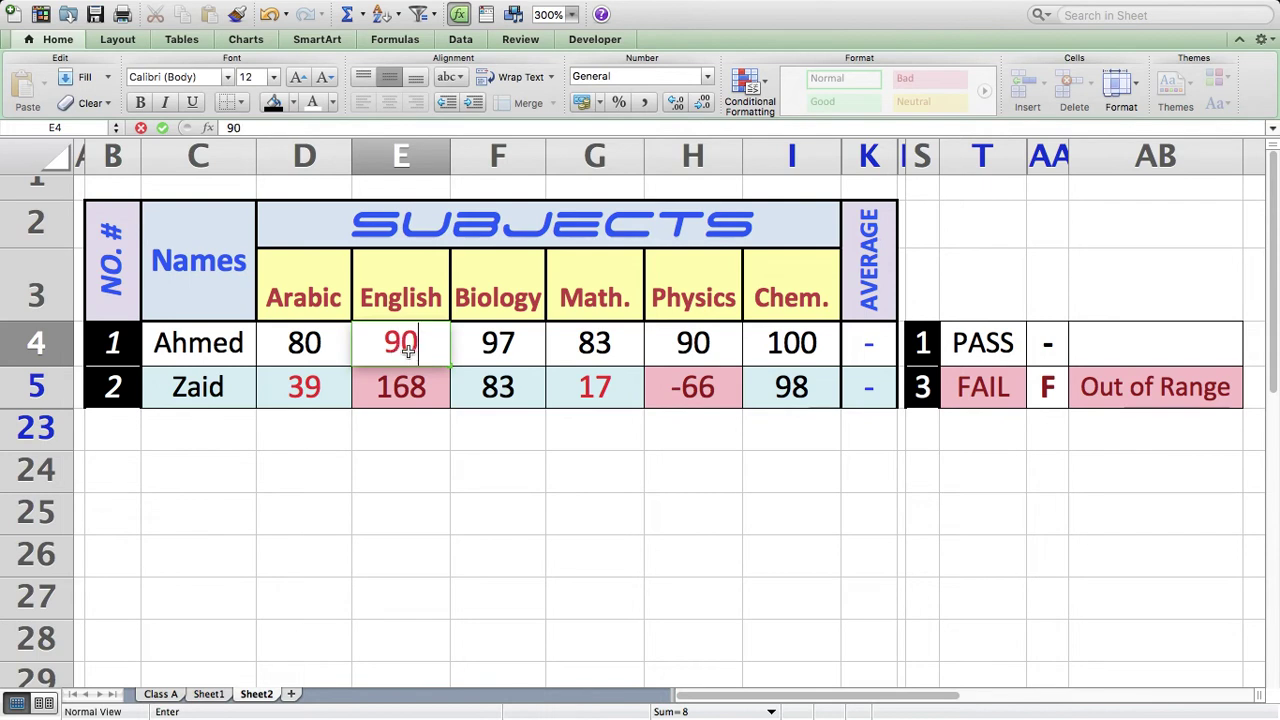
key("Return")
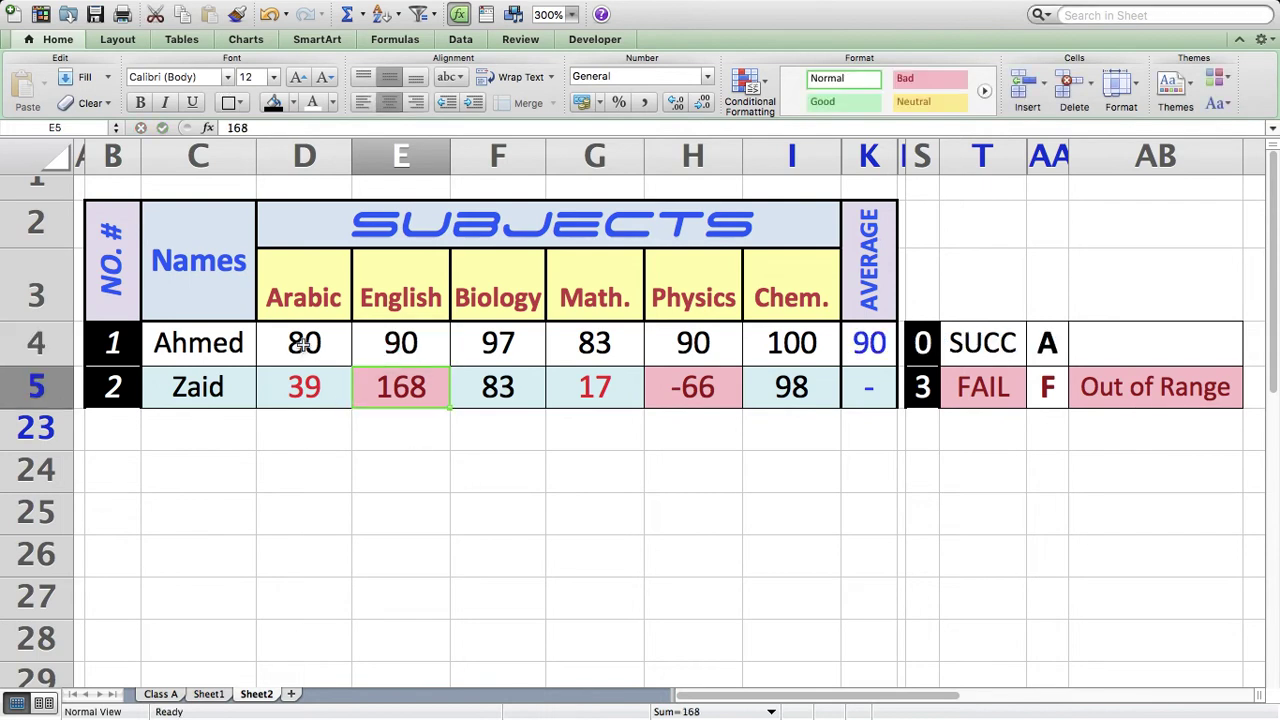
Draft a conditional formatting rule highlighting marks greater than 100 in D4:I4, and discard it without applying
left_click_drag(303, 345, 790, 340)
left_click(763, 80)
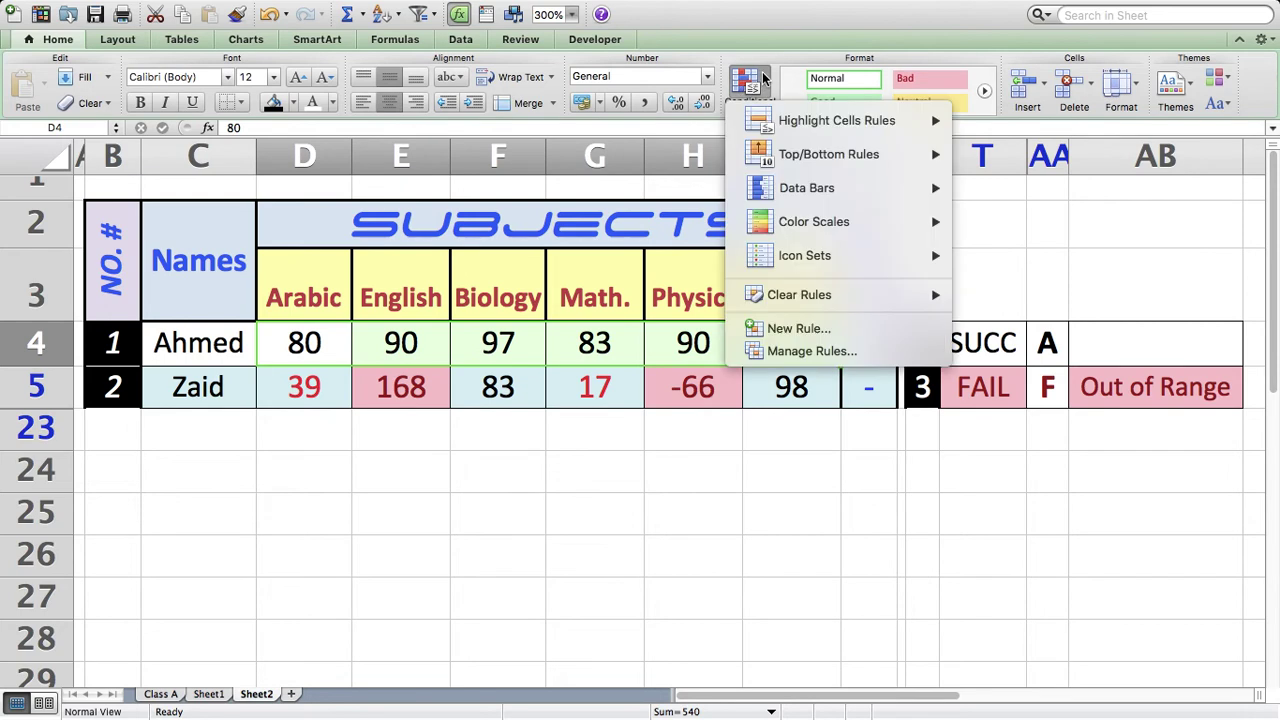
mouse_move(812, 128)
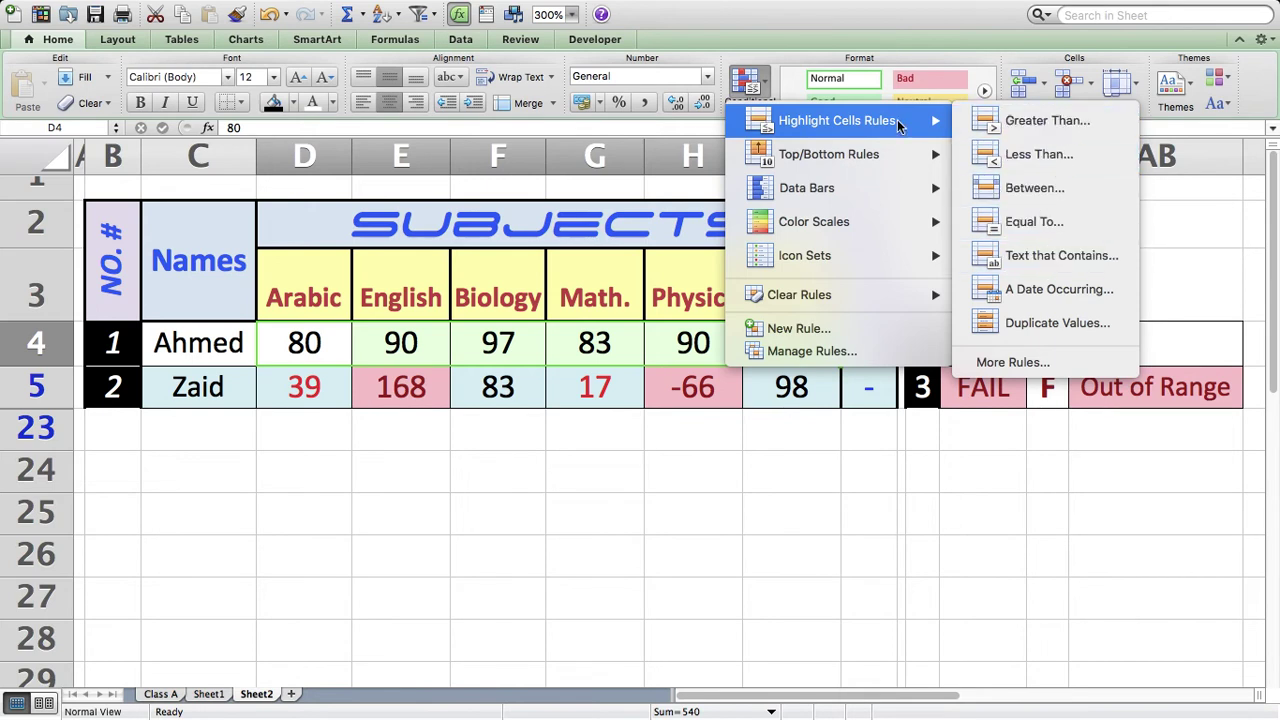
left_click(1046, 122)
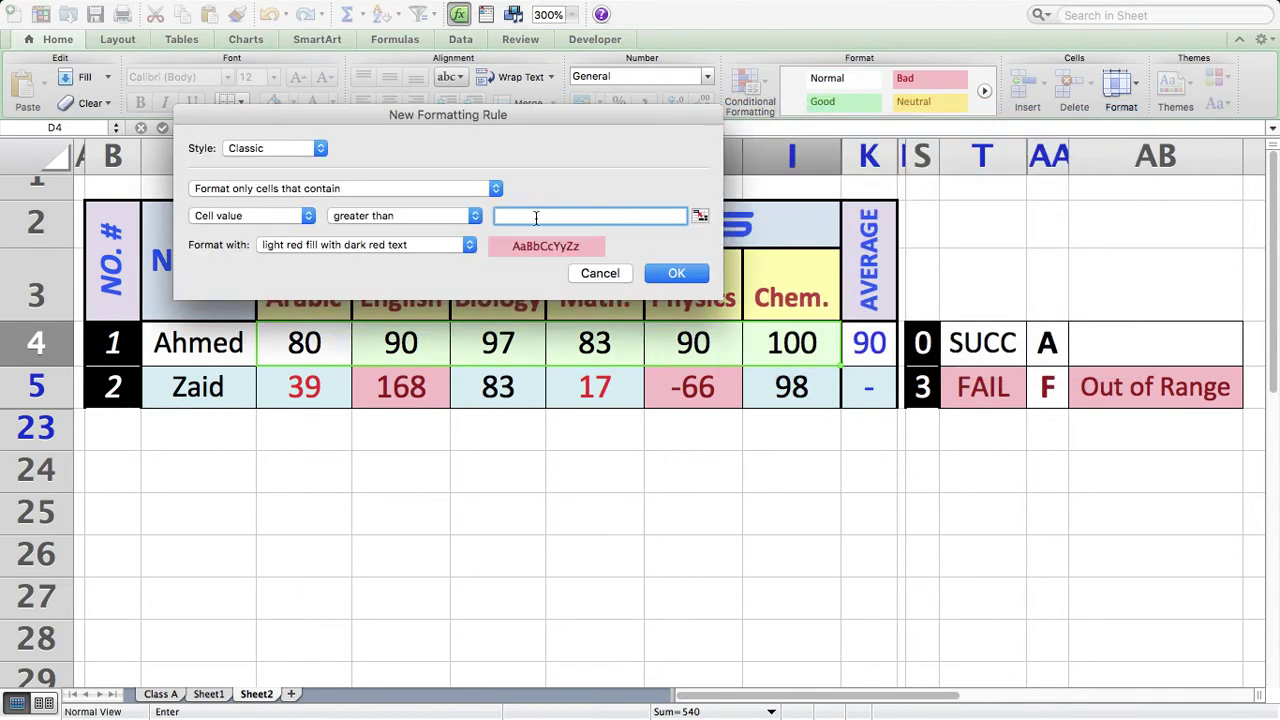
type("100")
left_click(599, 274)
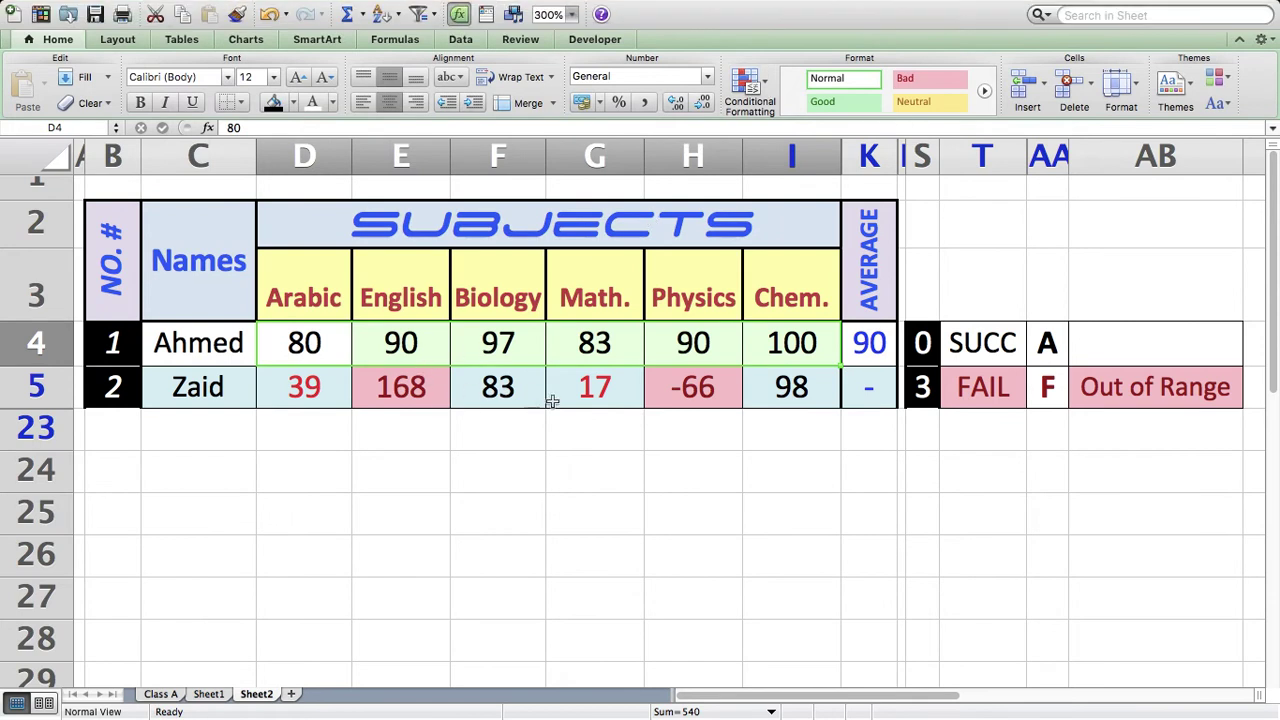
left_click(680, 388)
left_click(660, 470)
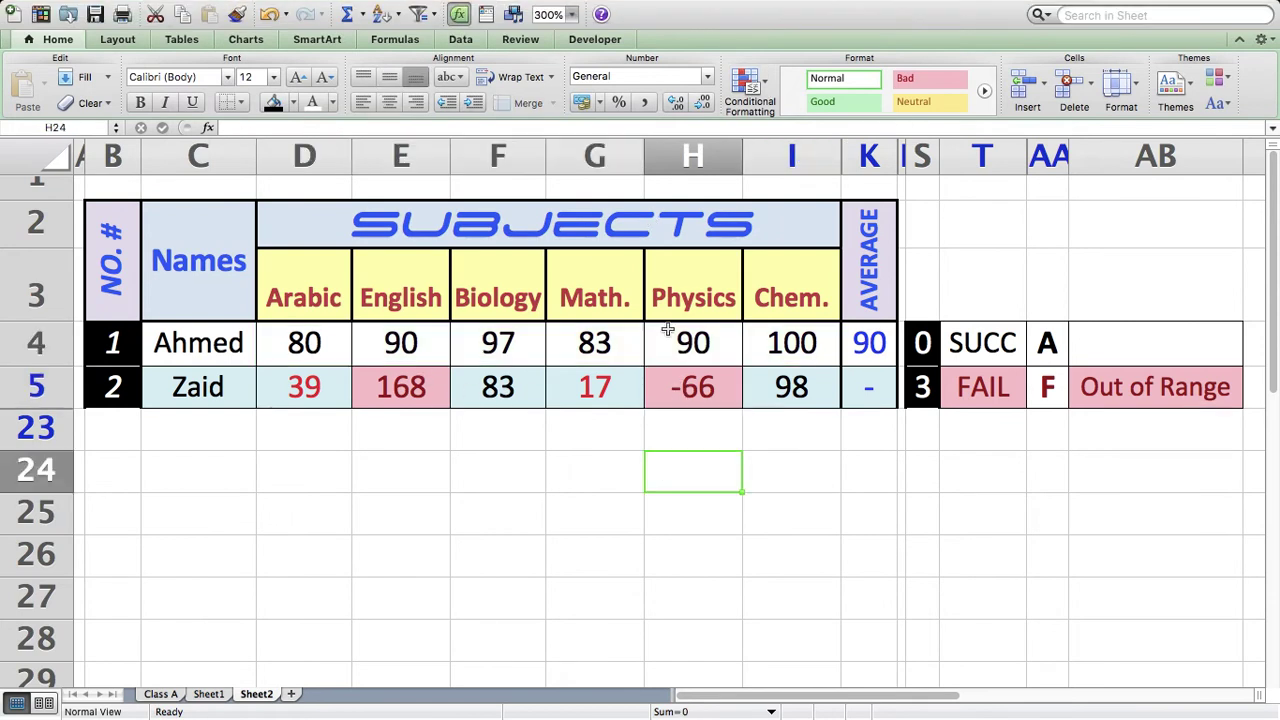
Draft a conditional formatting rule highlighting marks less than 0 in D4:I5, and discard it without applying
left_click_drag(296, 344, 810, 386)
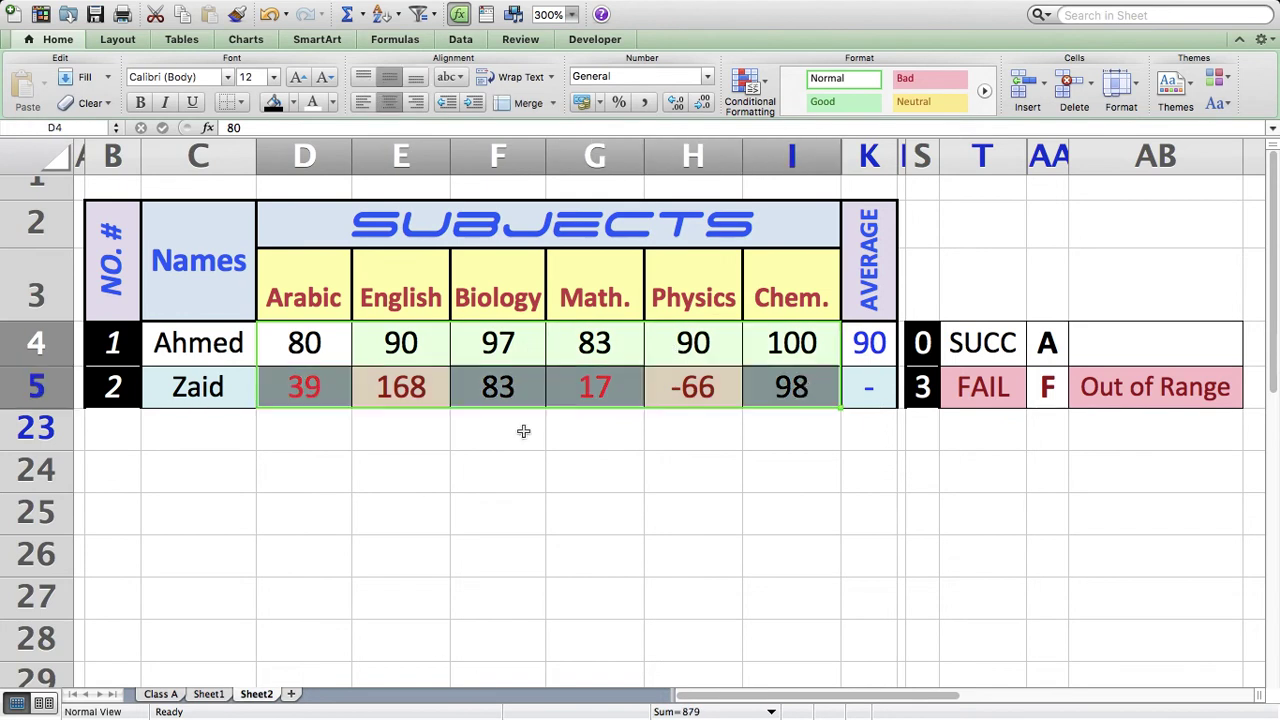
left_click(766, 90)
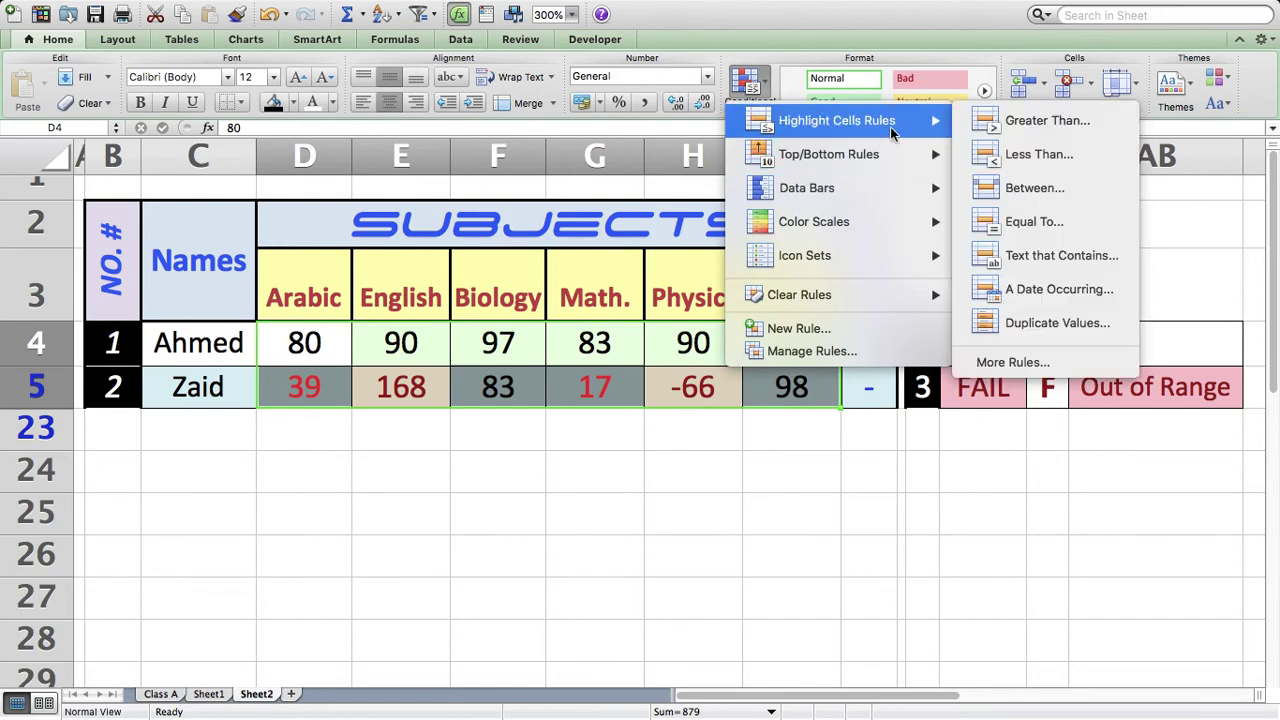
left_click(1071, 158)
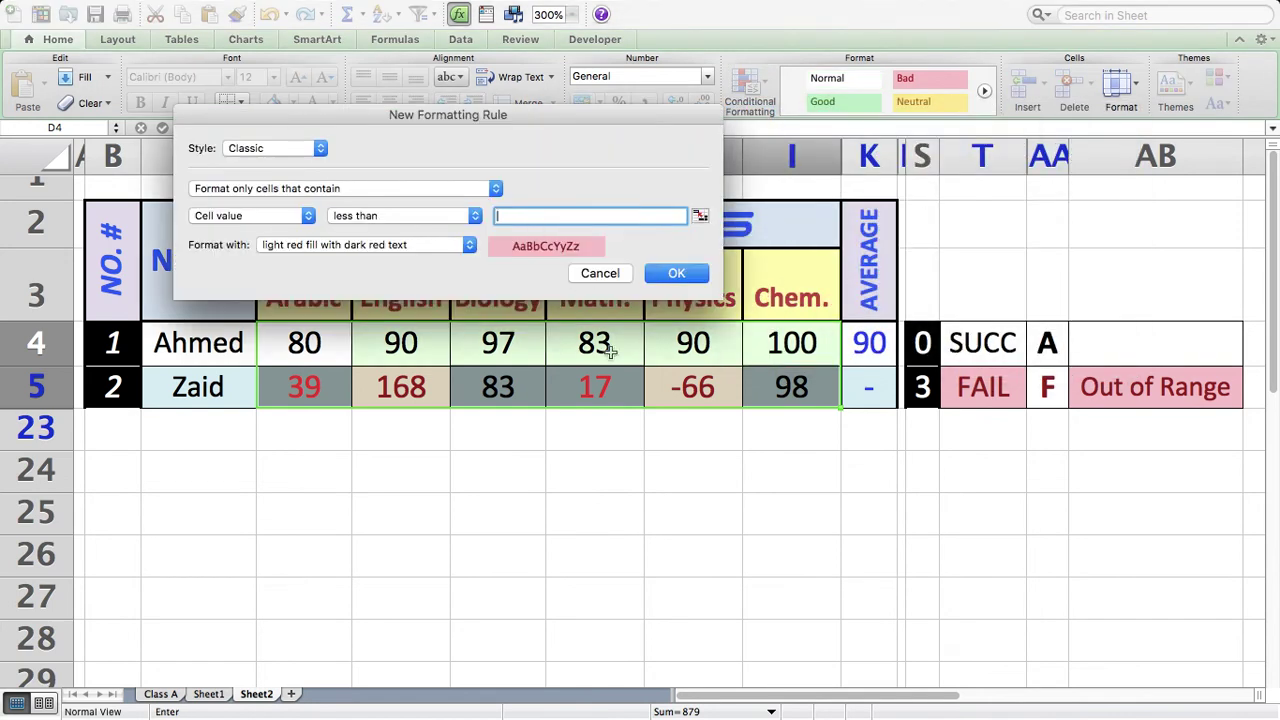
type("0")
left_click(602, 274)
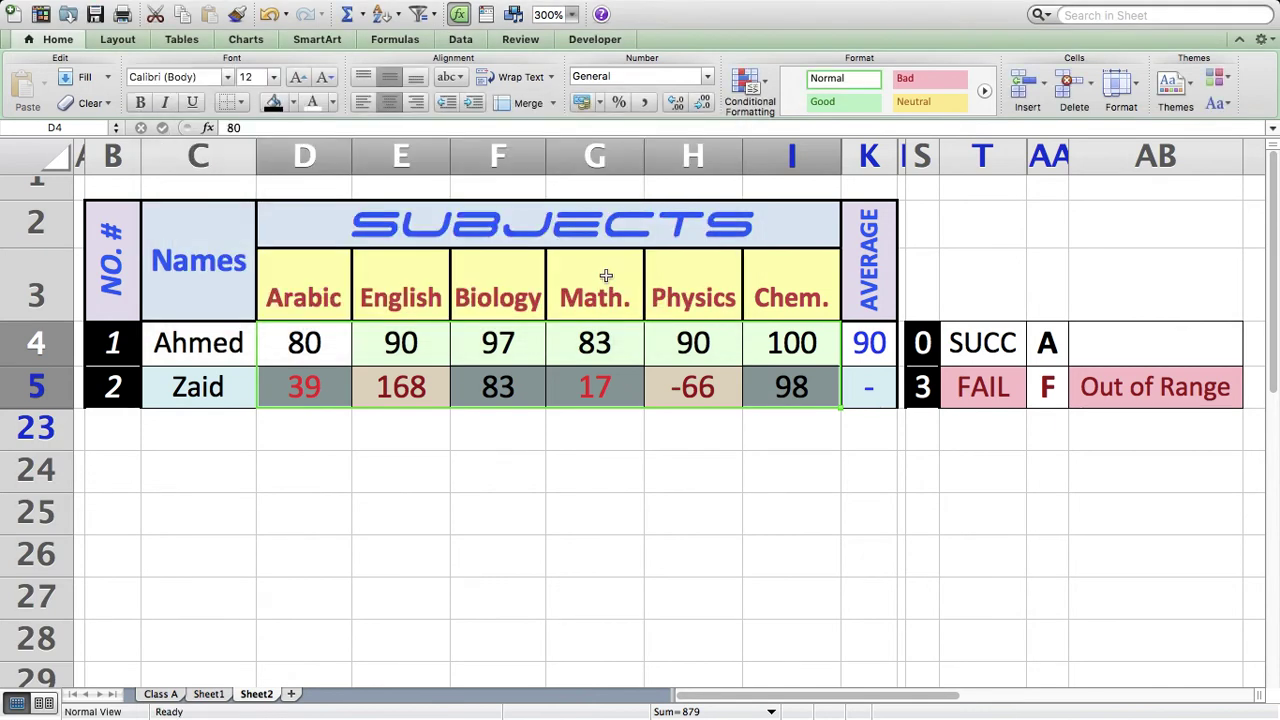
left_click(608, 455)
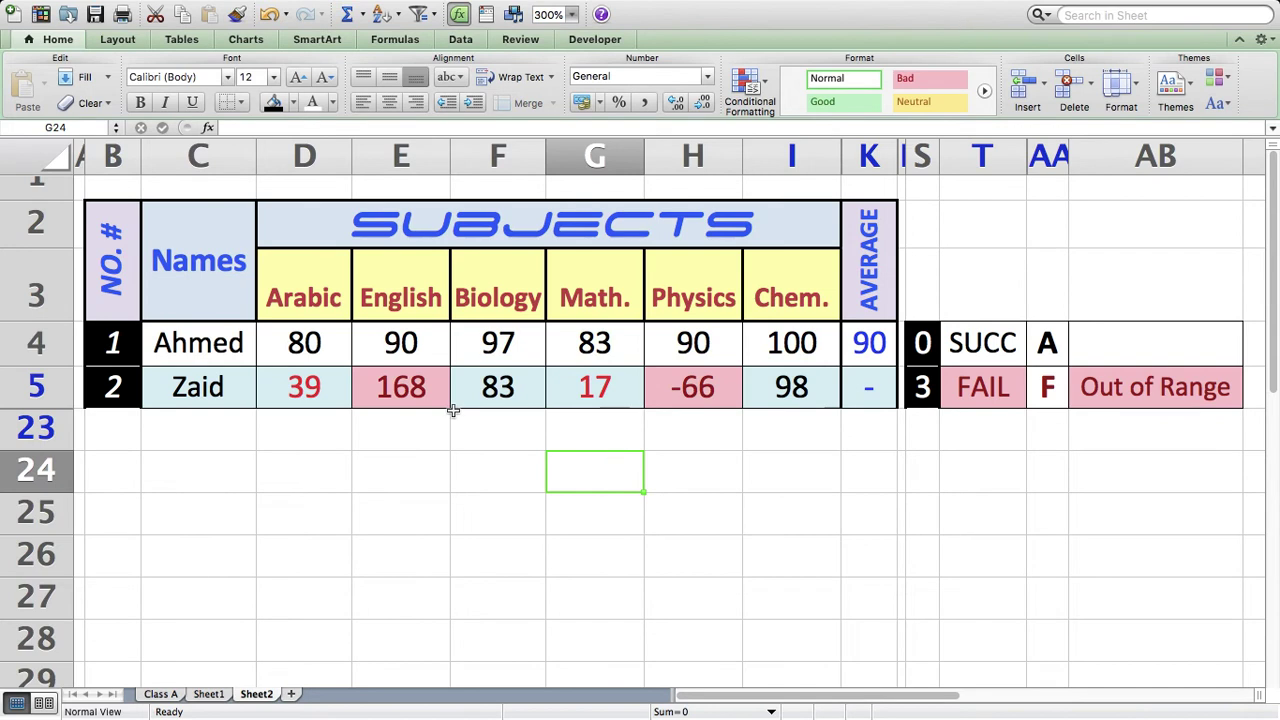
left_click(694, 391)
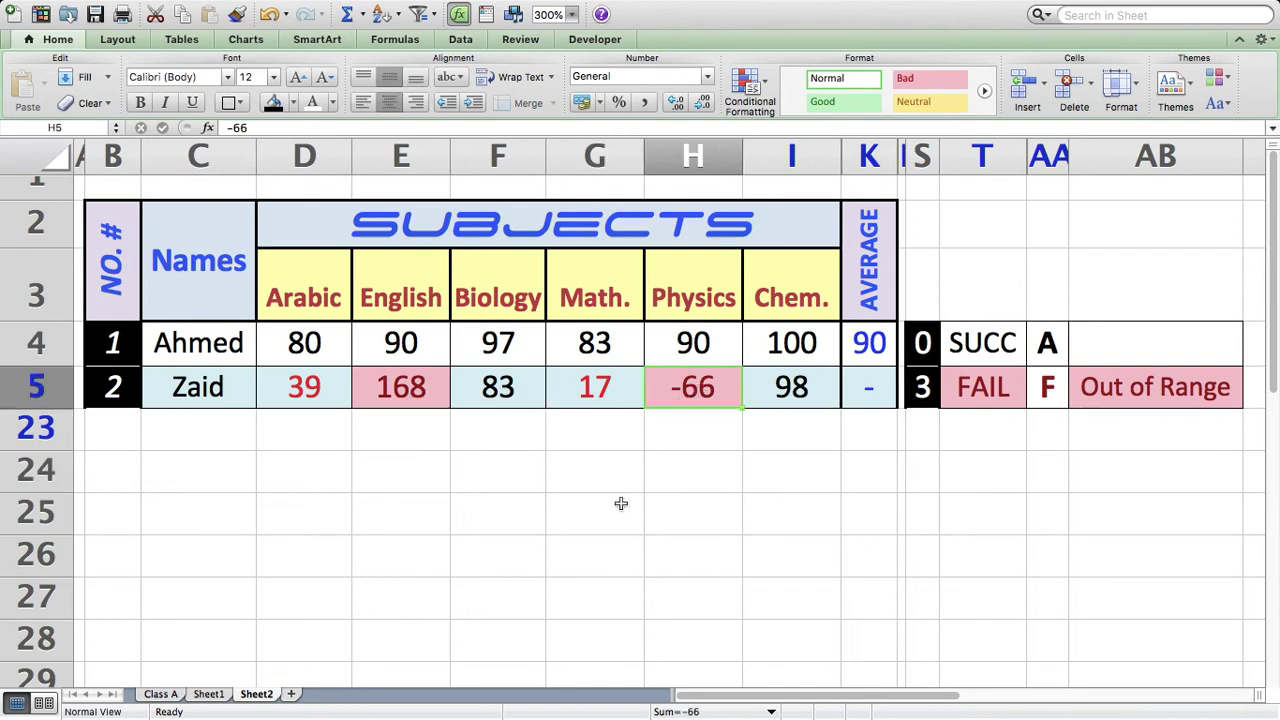
left_click(620, 503)
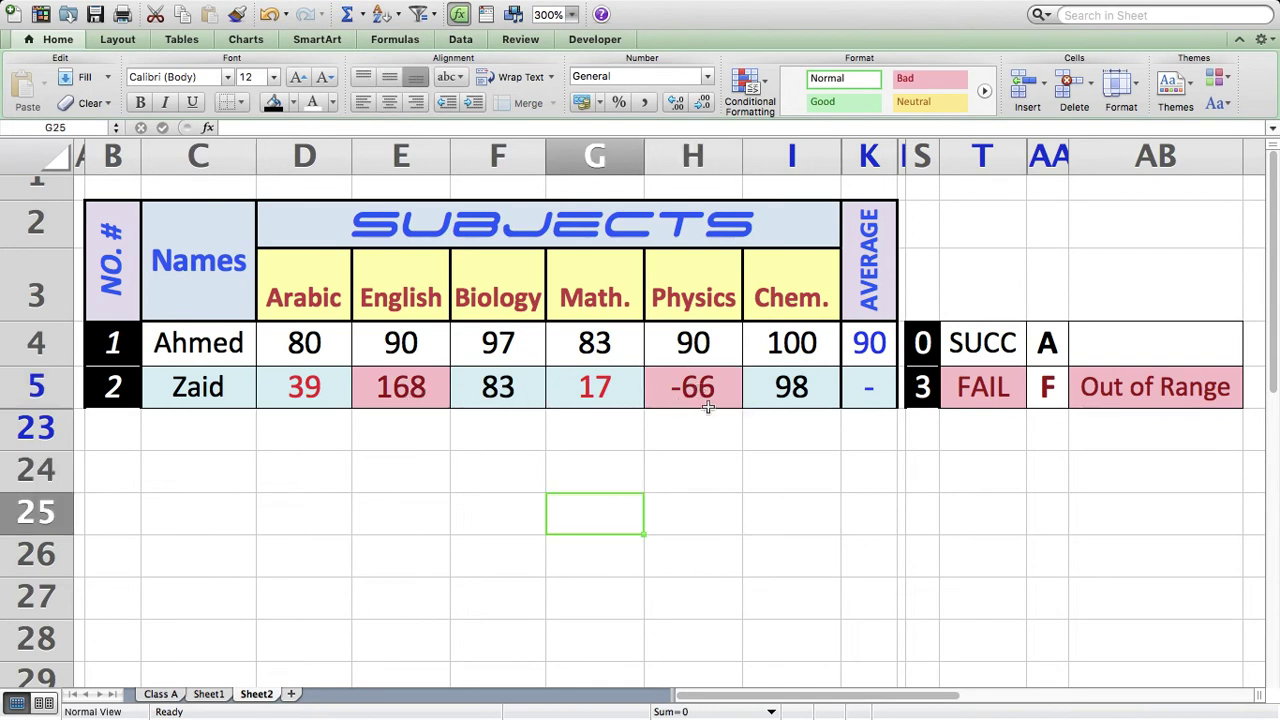
Change the first student's English mark to 9
left_click(408, 350)
type("9")
key("Return")
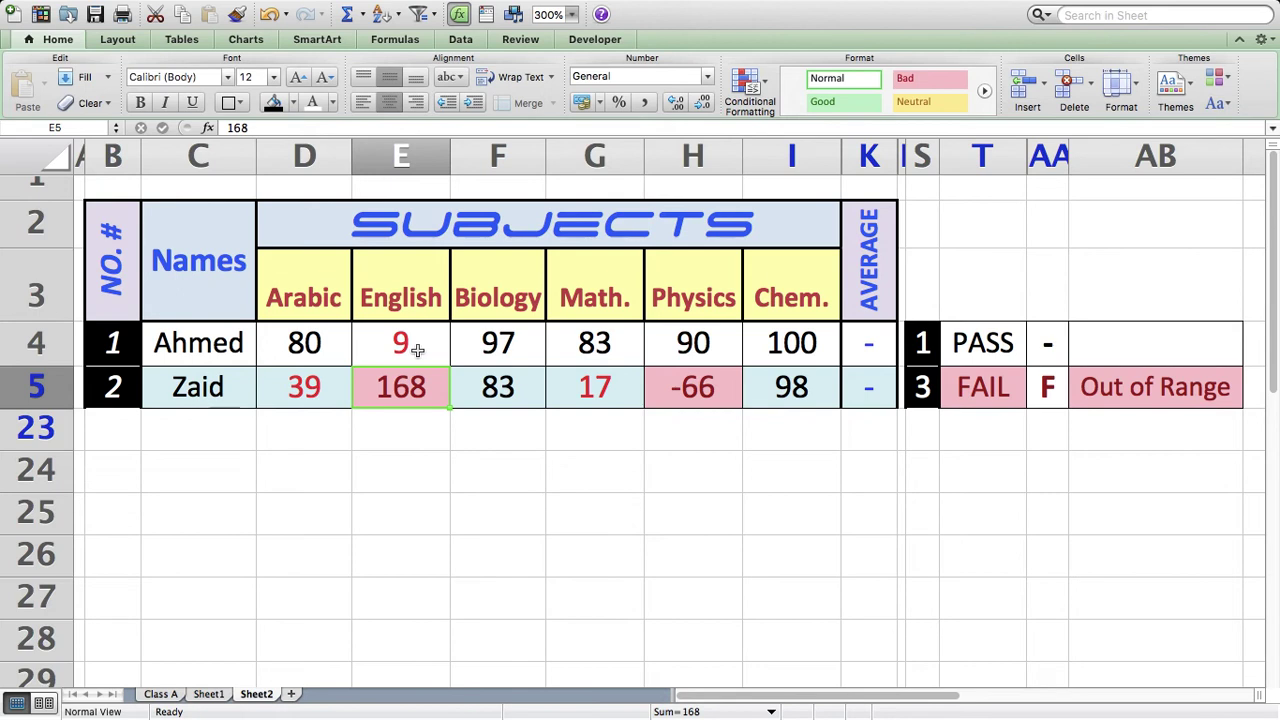
Draft a conditional formatting rule for D4:I5 that formats cell values between 0 and 49
left_click_drag(295, 345, 805, 378)
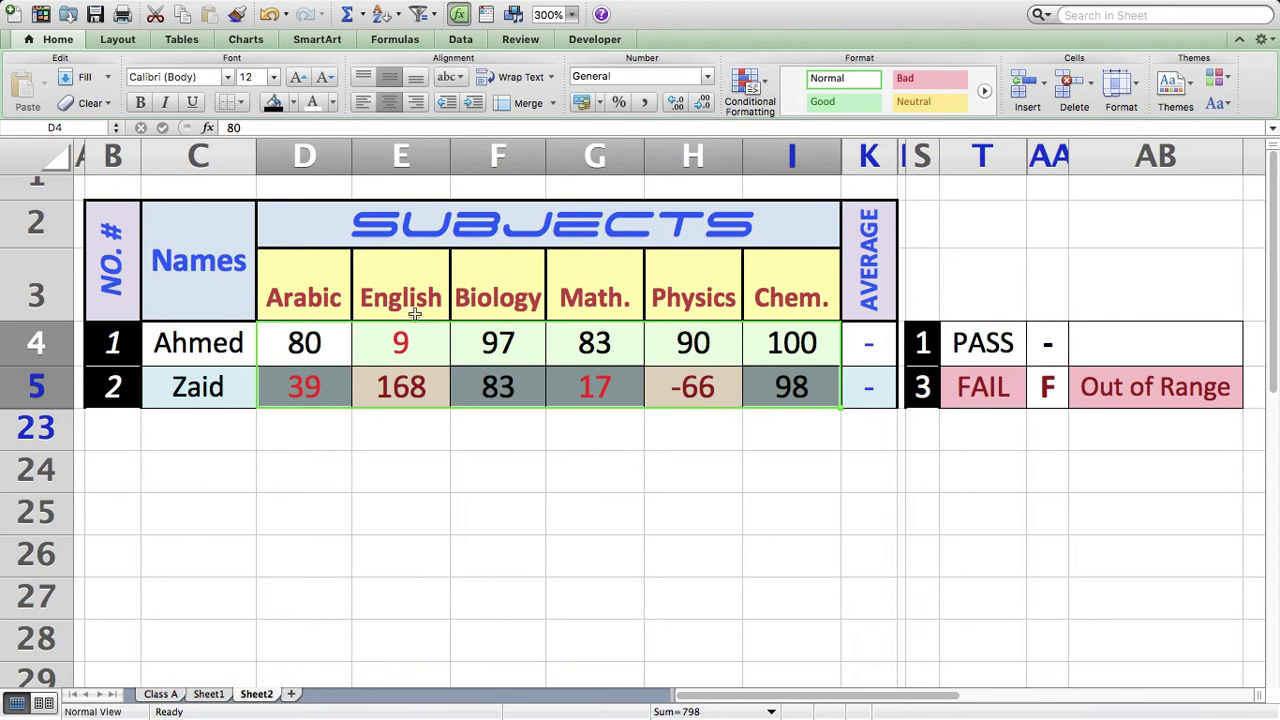
left_click(768, 92)
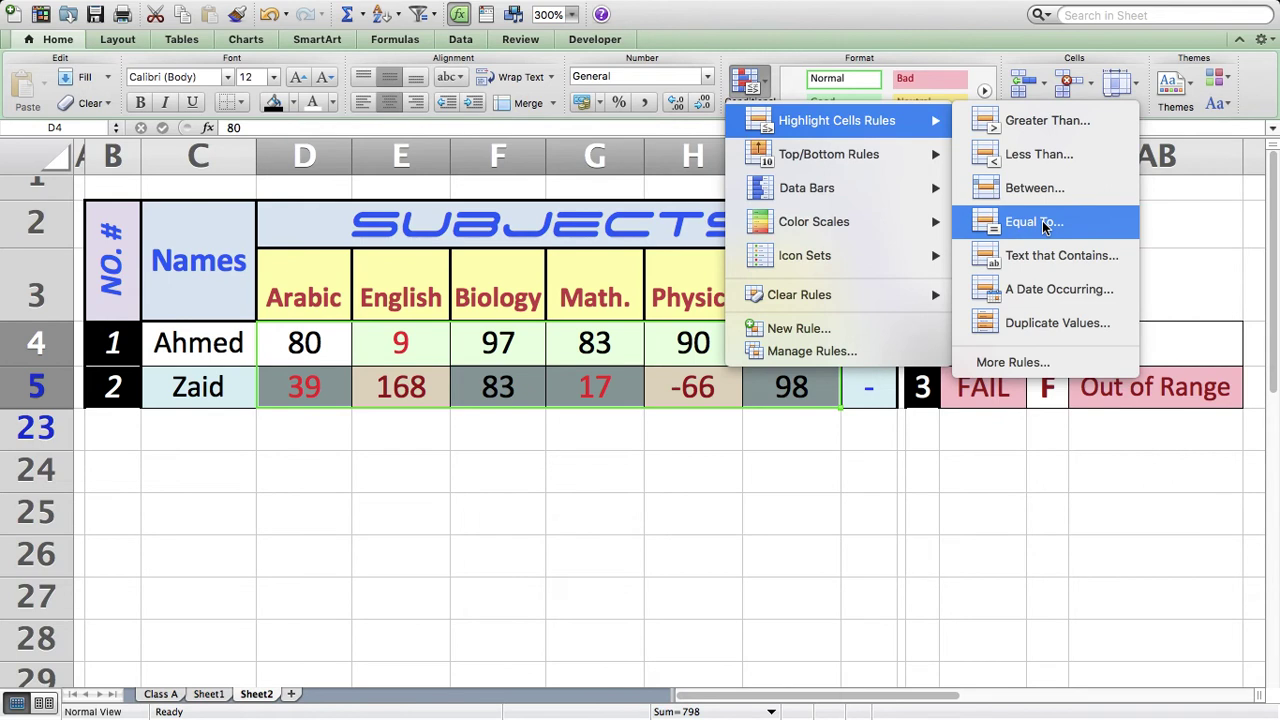
left_click(1055, 188)
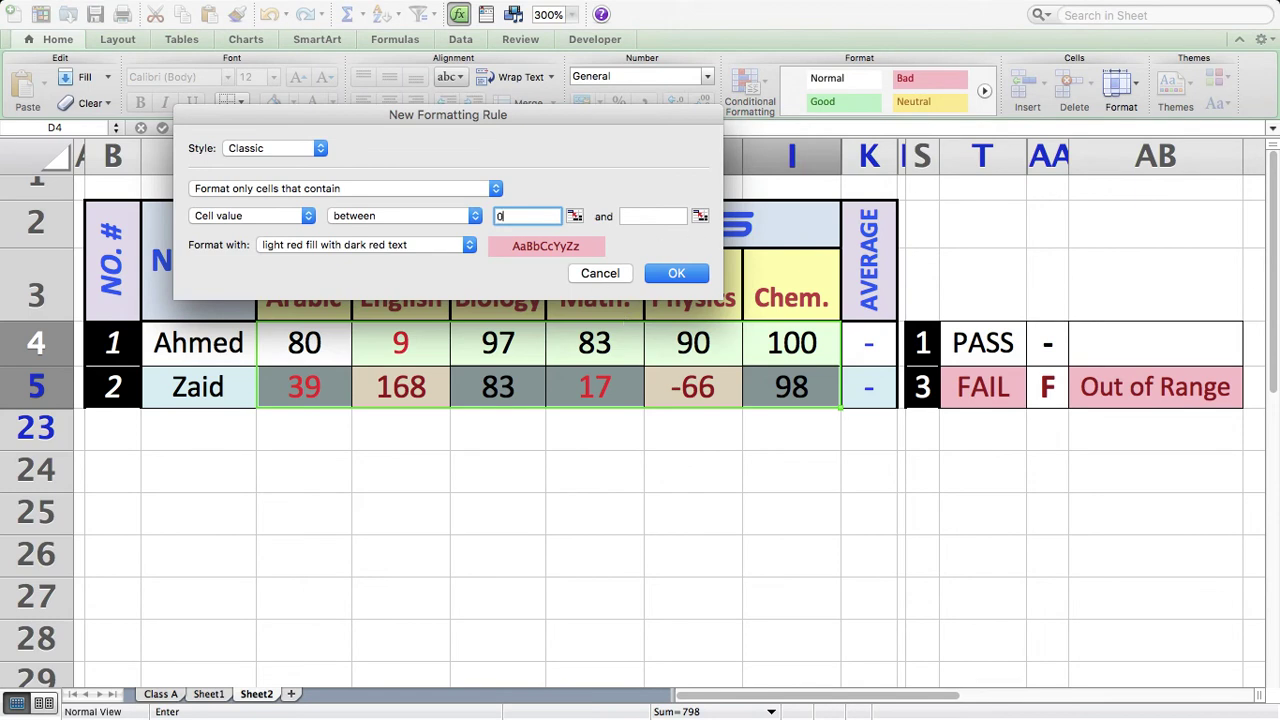
left_click(648, 214)
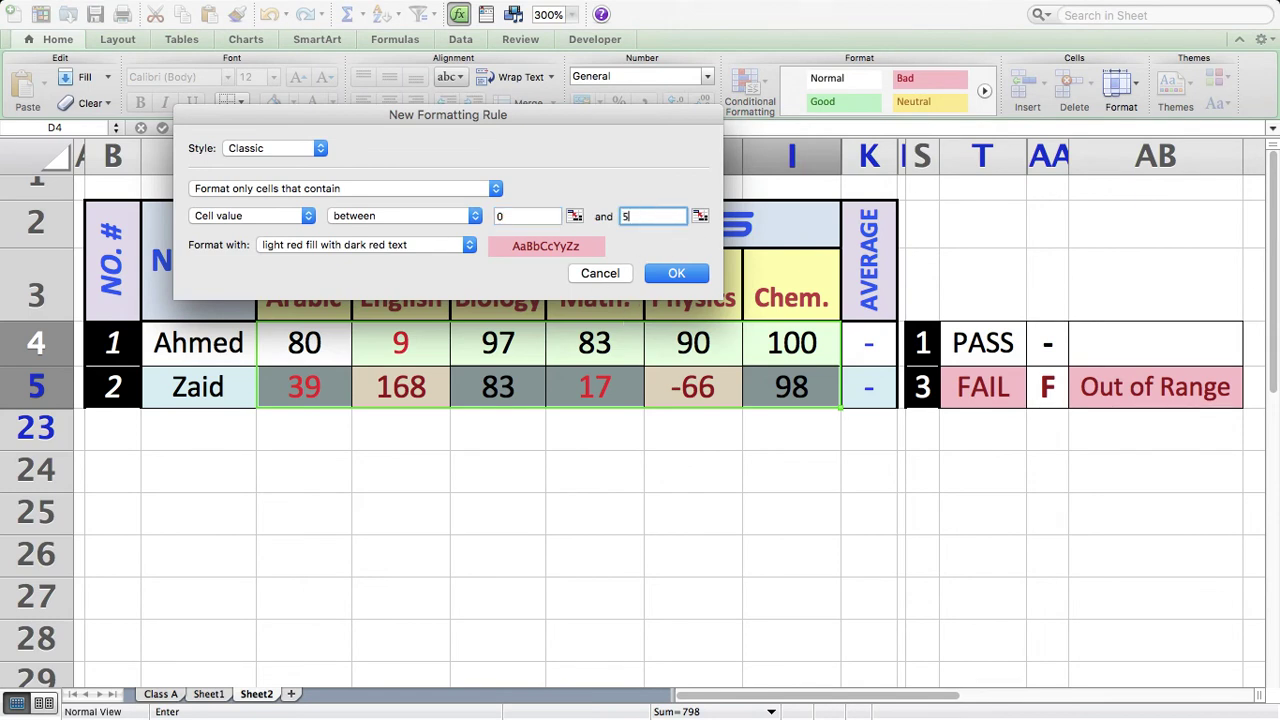
type("49")
Draft a custom format with red text and no fill for the 0 to 49 rule, and discard both the format and the rule
left_click(474, 245)
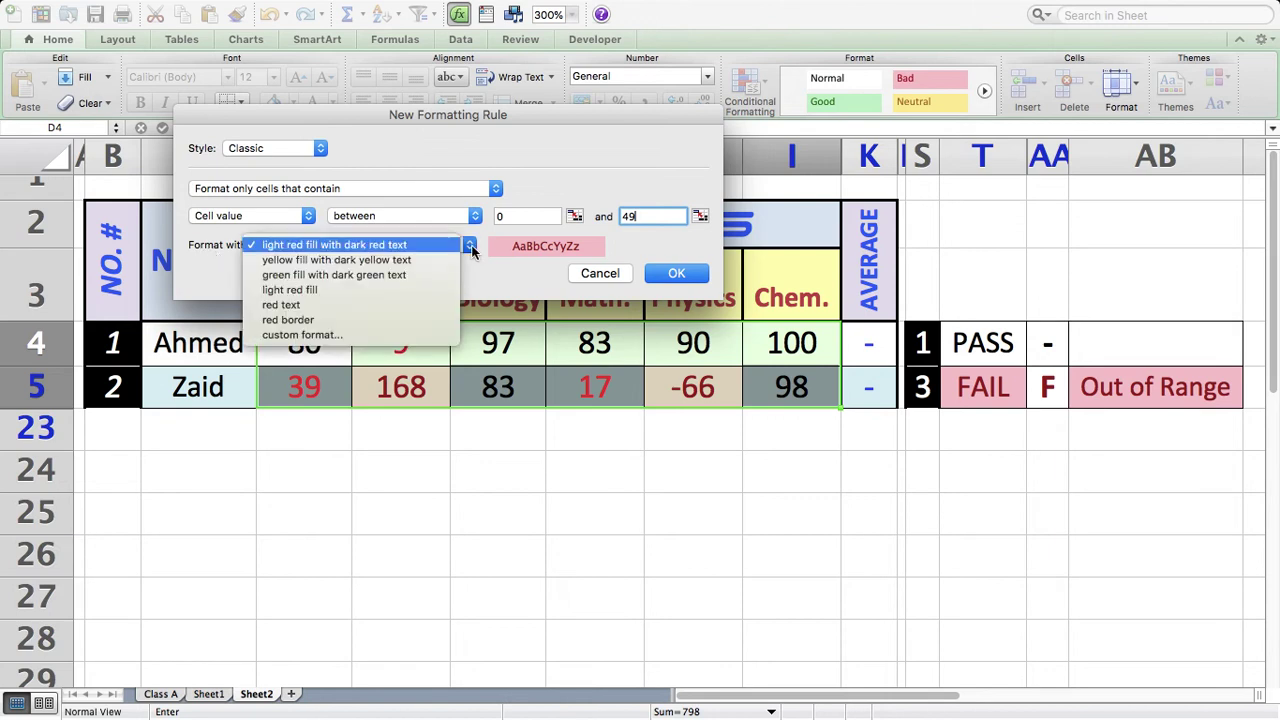
left_click(331, 336)
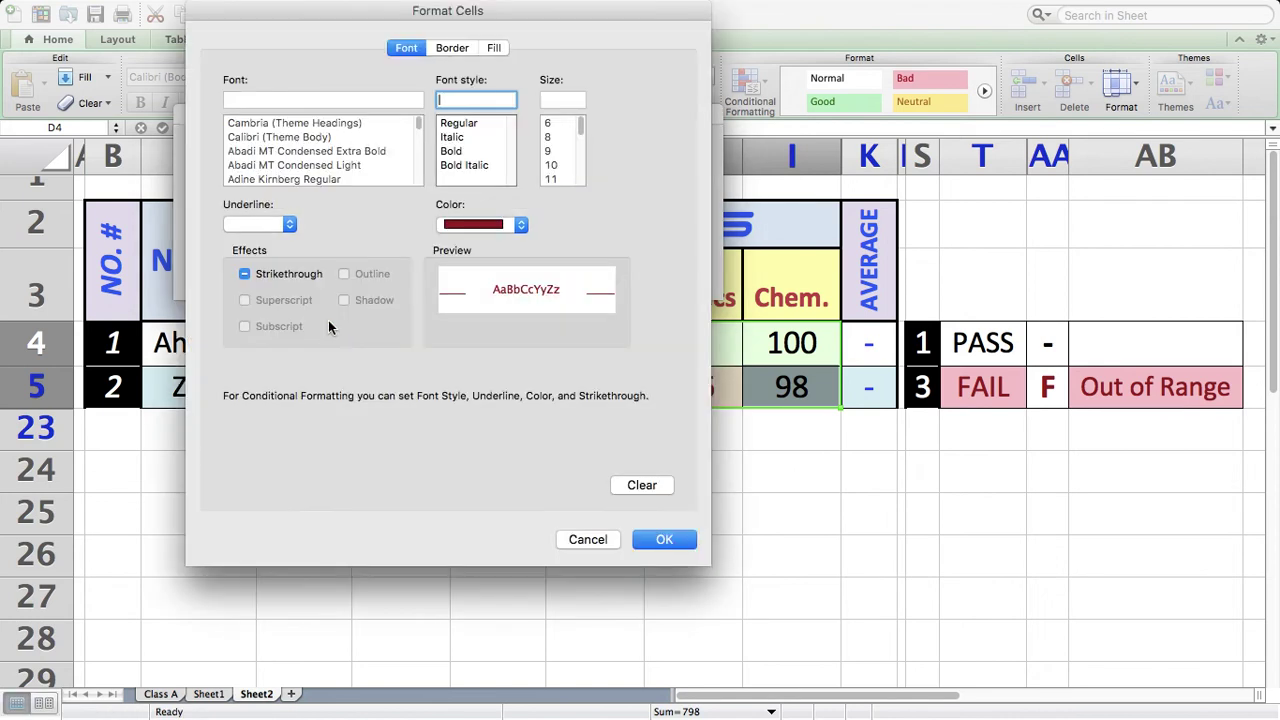
left_click(520, 224)
left_click(458, 380)
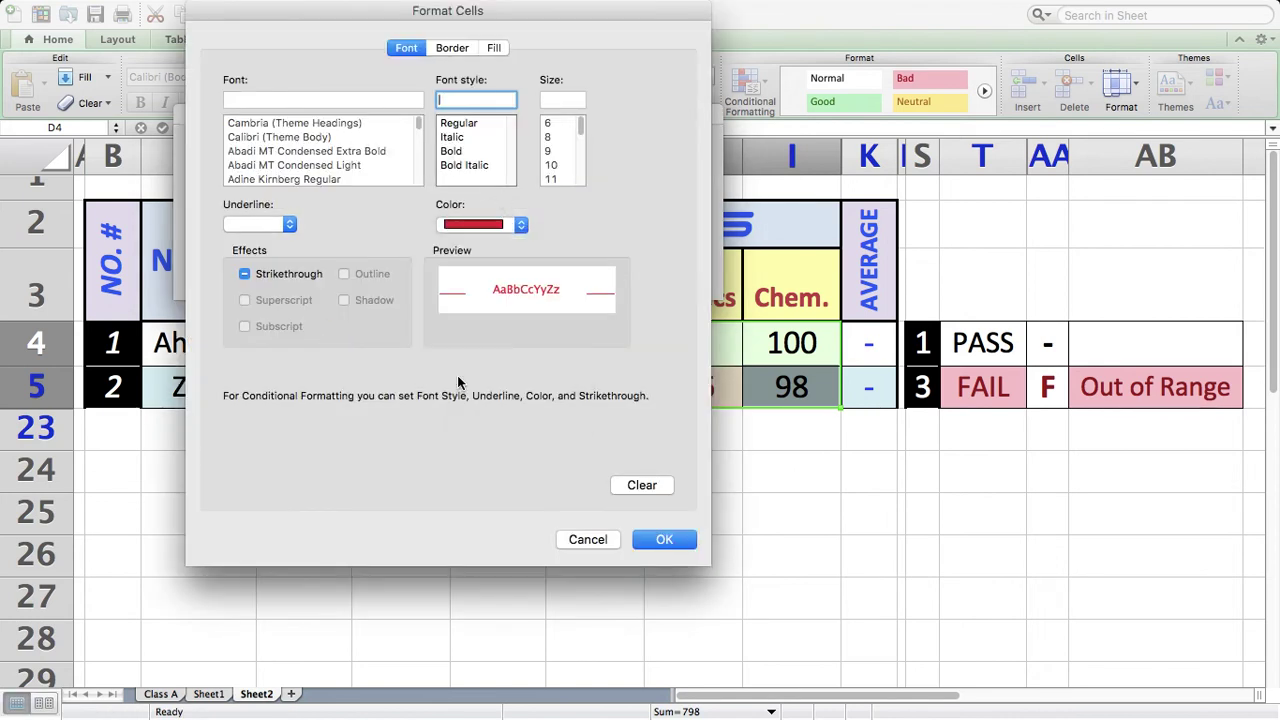
left_click(449, 50)
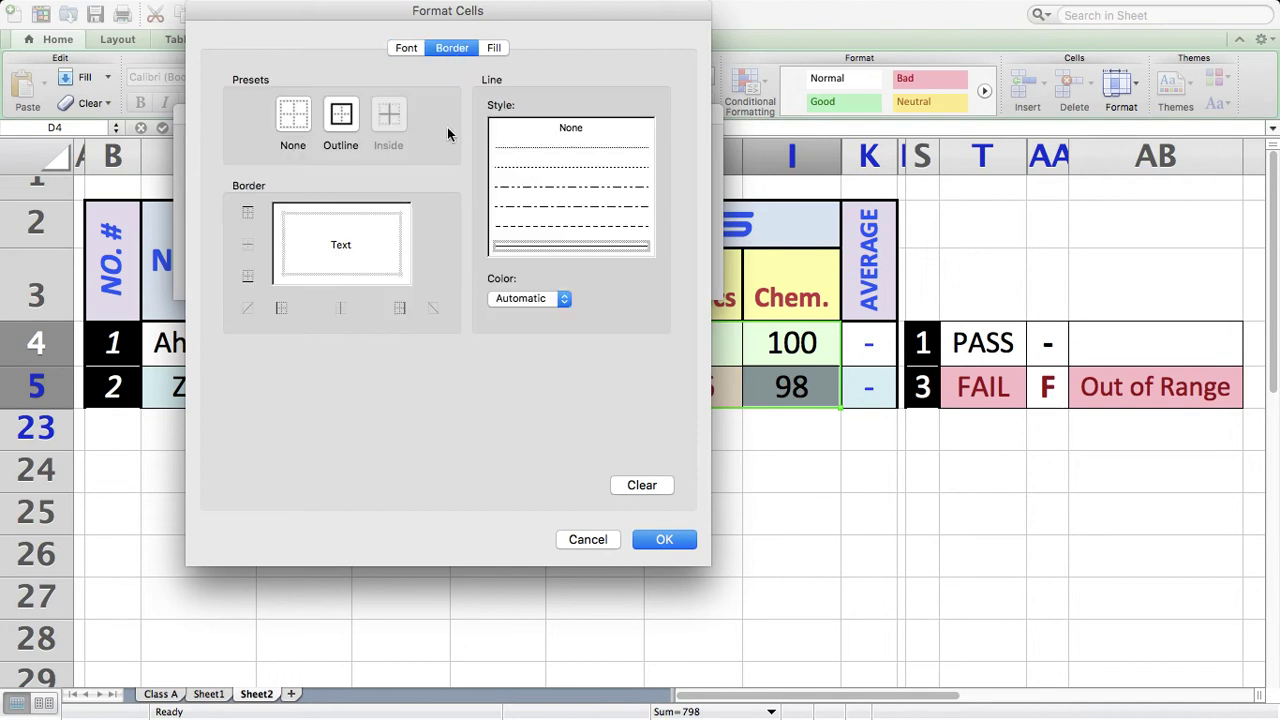
left_click(494, 49)
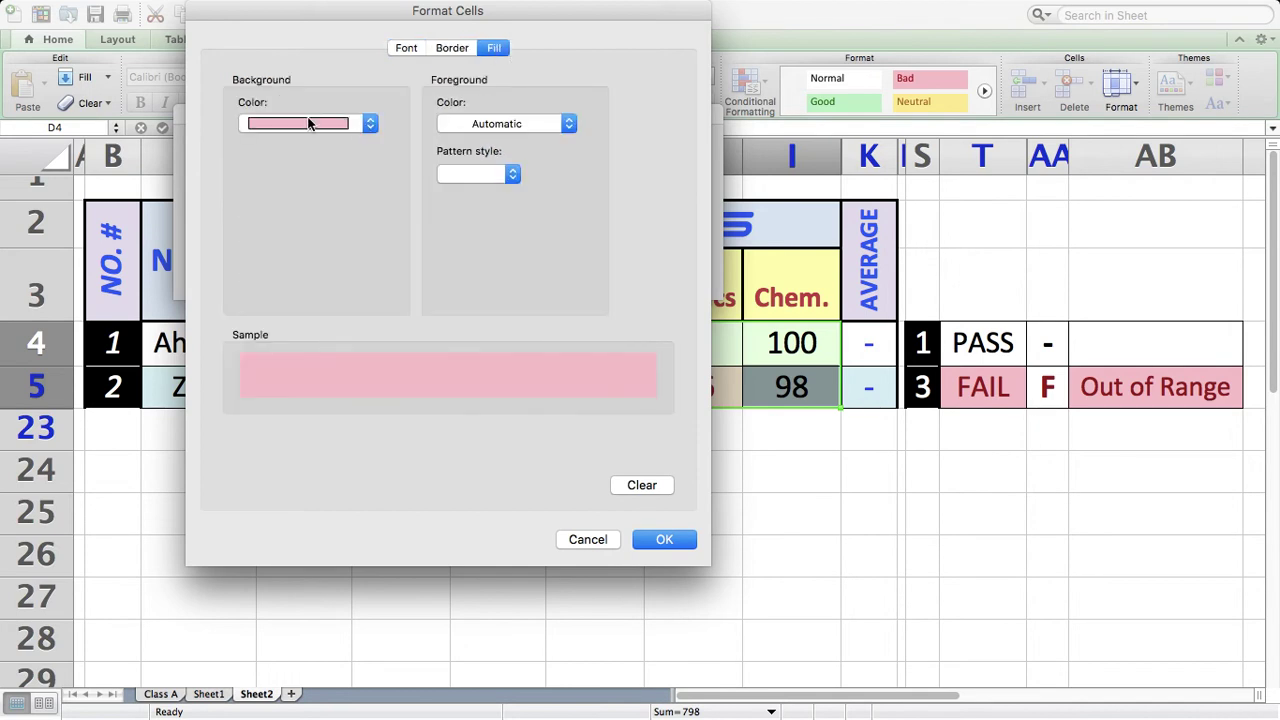
left_click(369, 124)
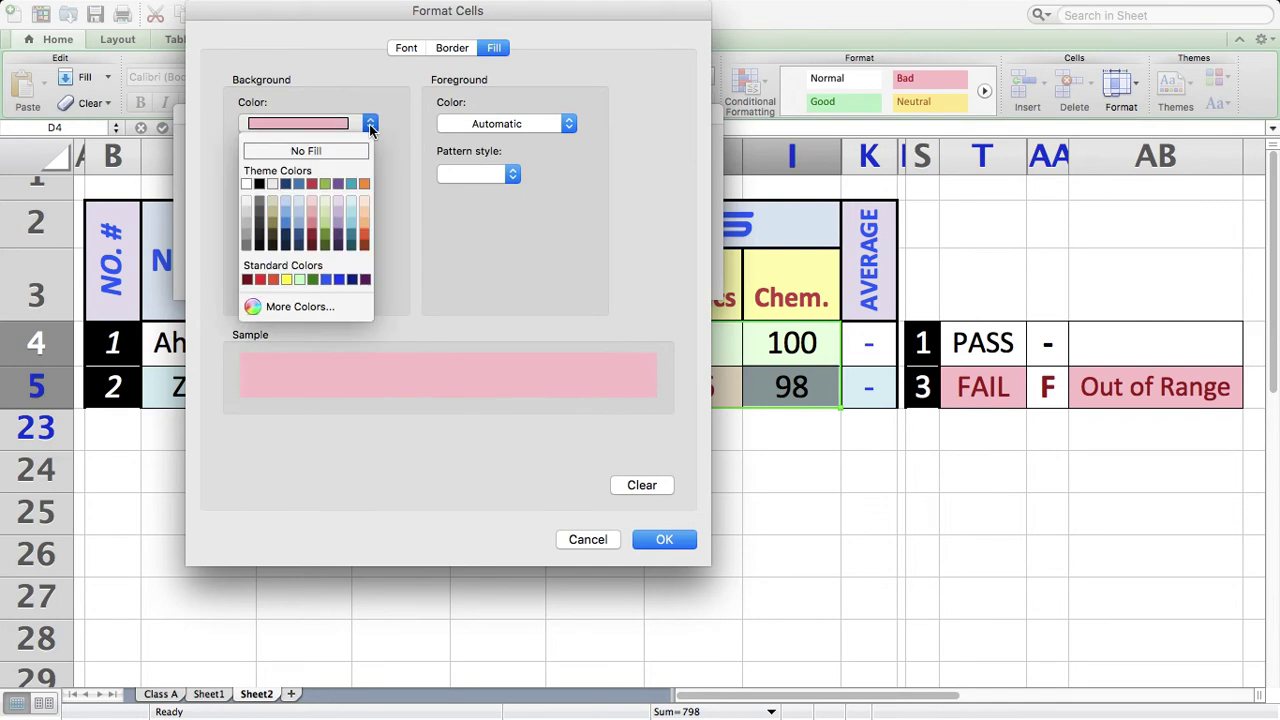
left_click(327, 155)
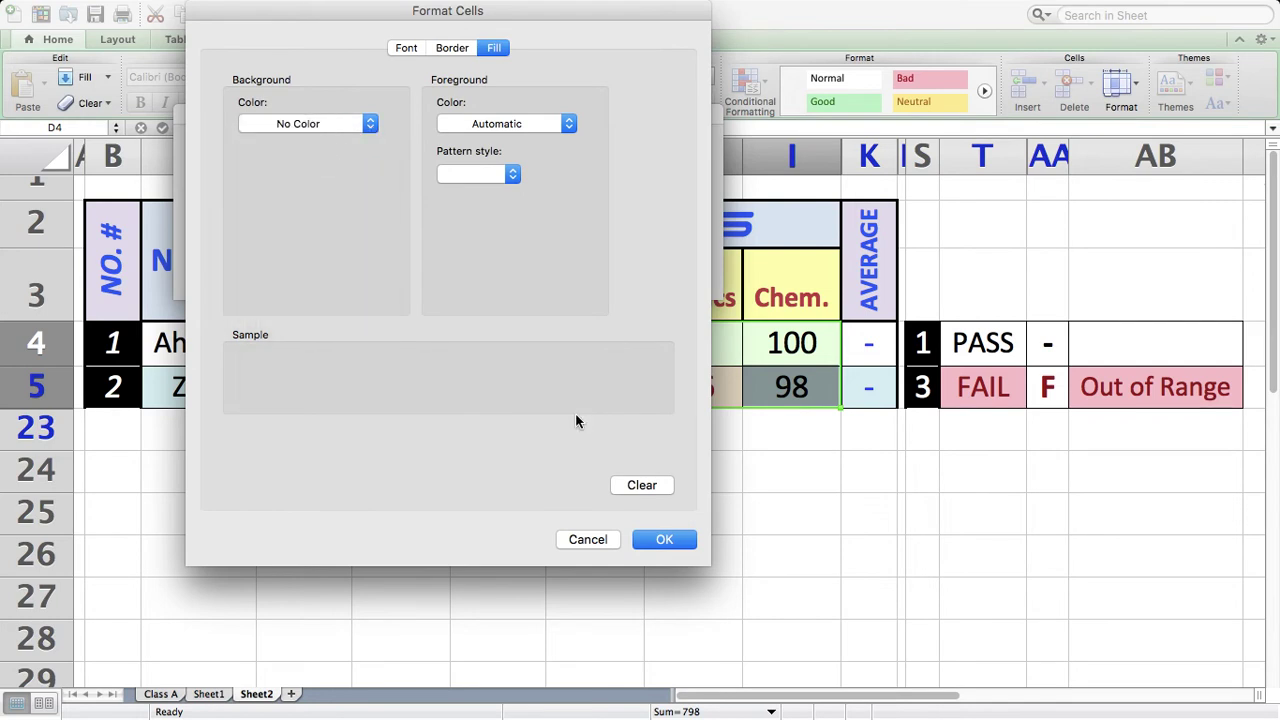
left_click(587, 542)
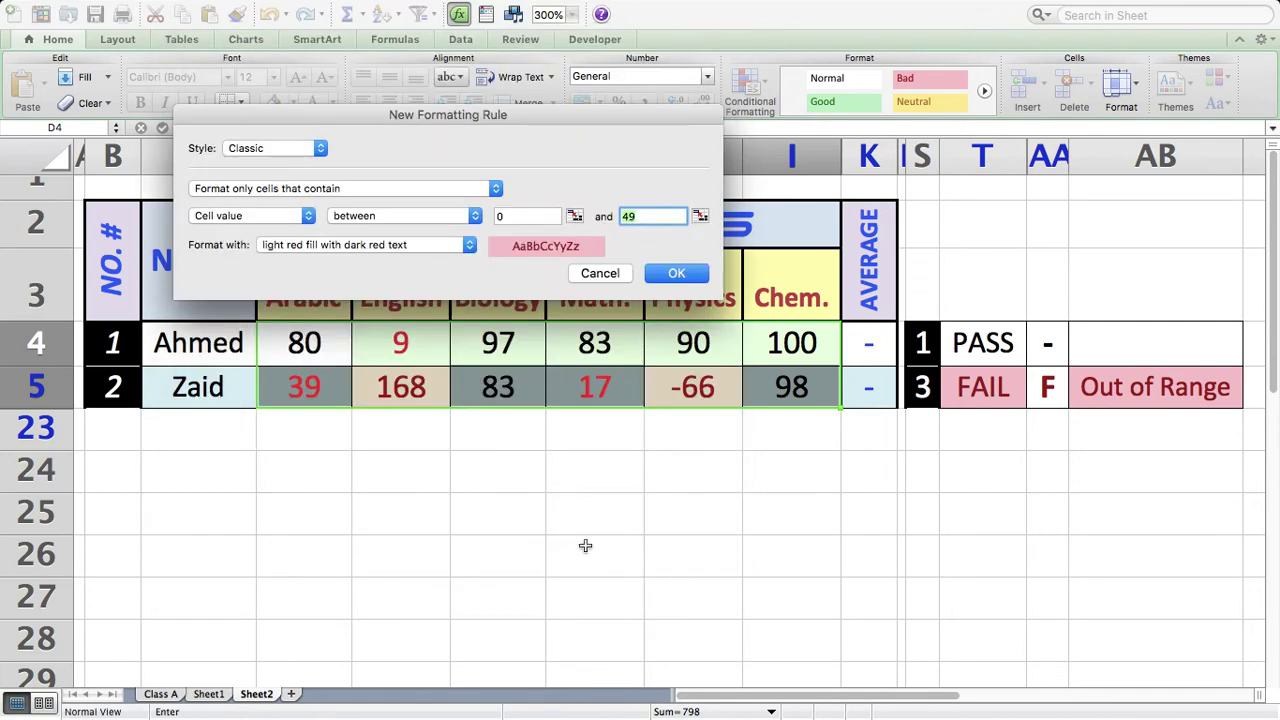
left_click(602, 273)
left_click(549, 505)
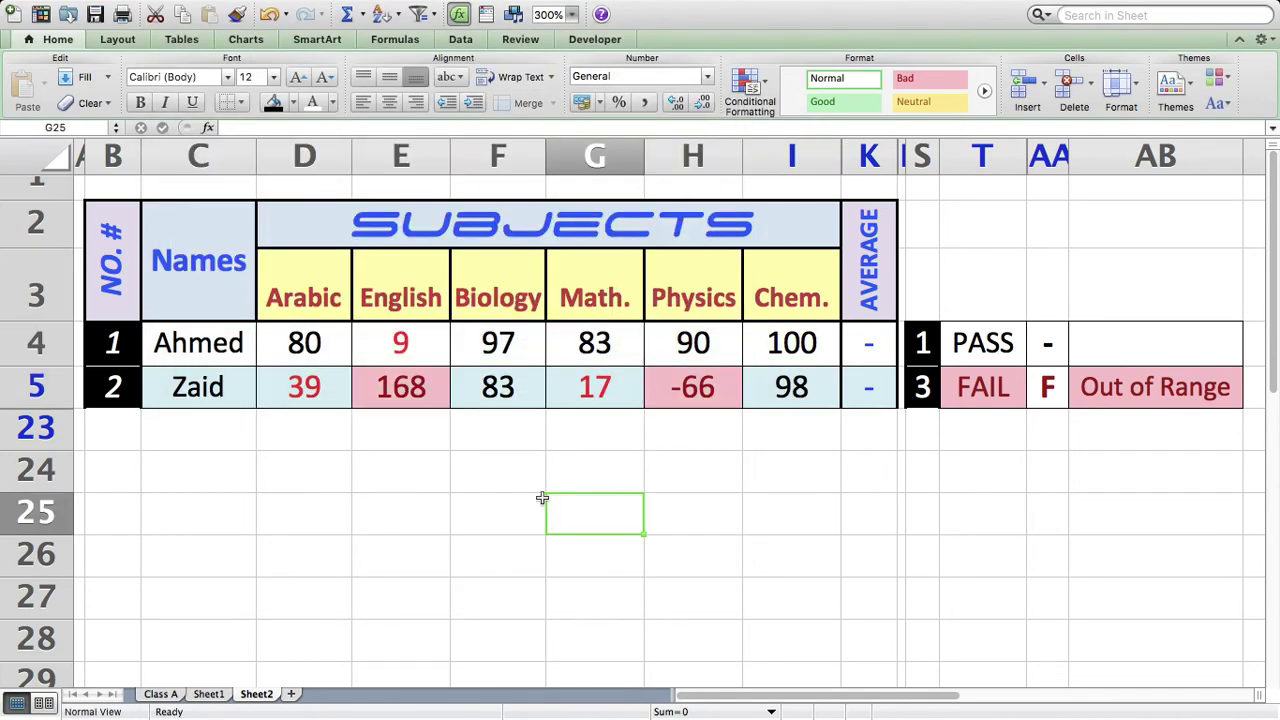
left_click(400, 342)
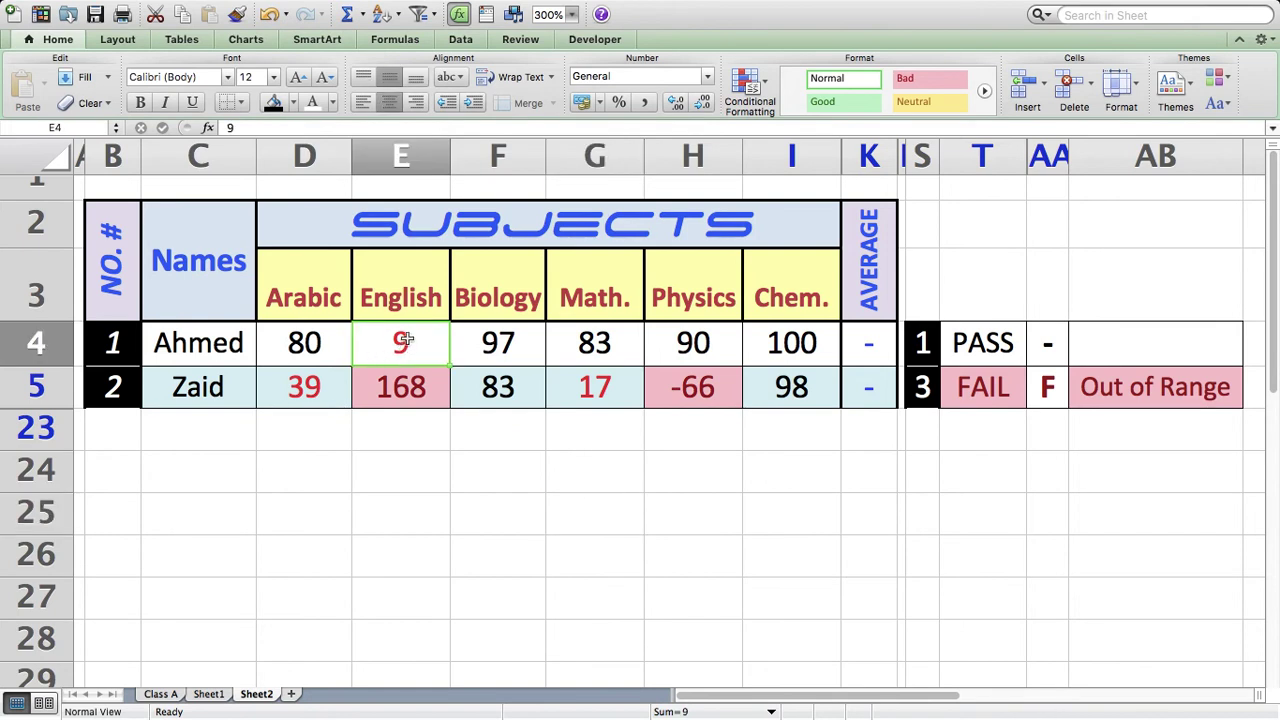
left_click(442, 476)
left_click(411, 507)
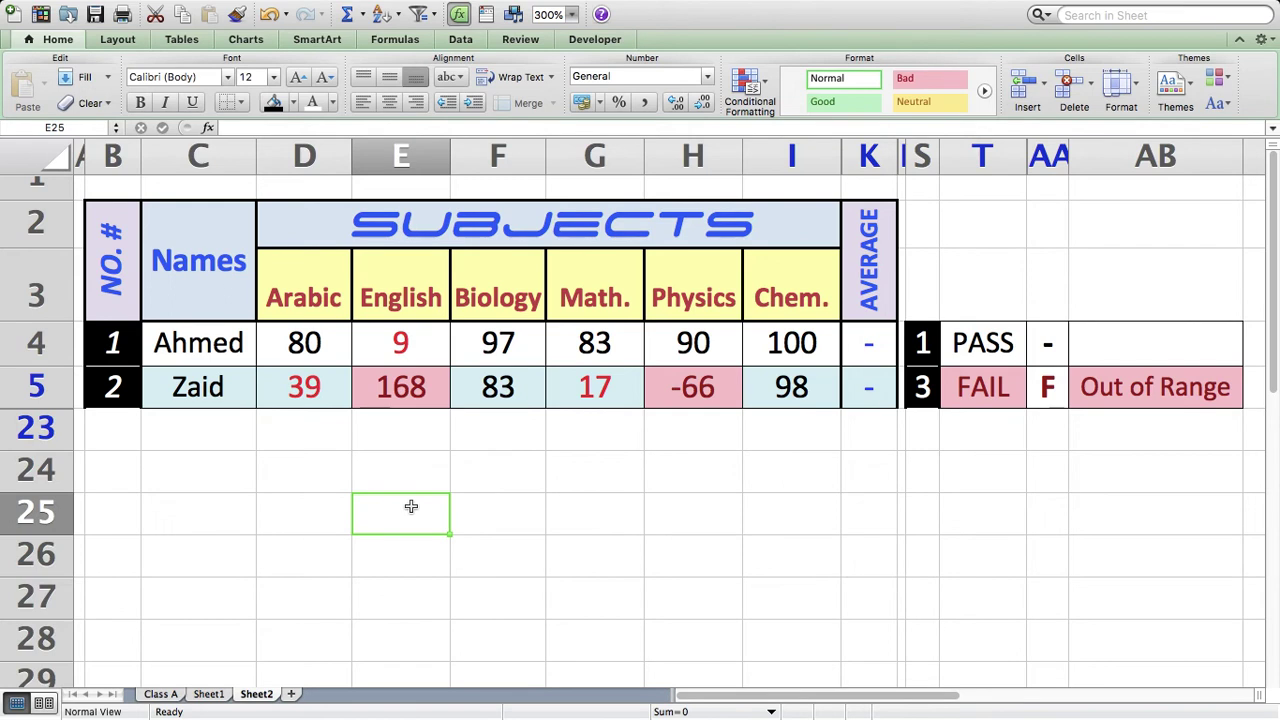
Change the first student's English mark to 59
left_click(410, 343)
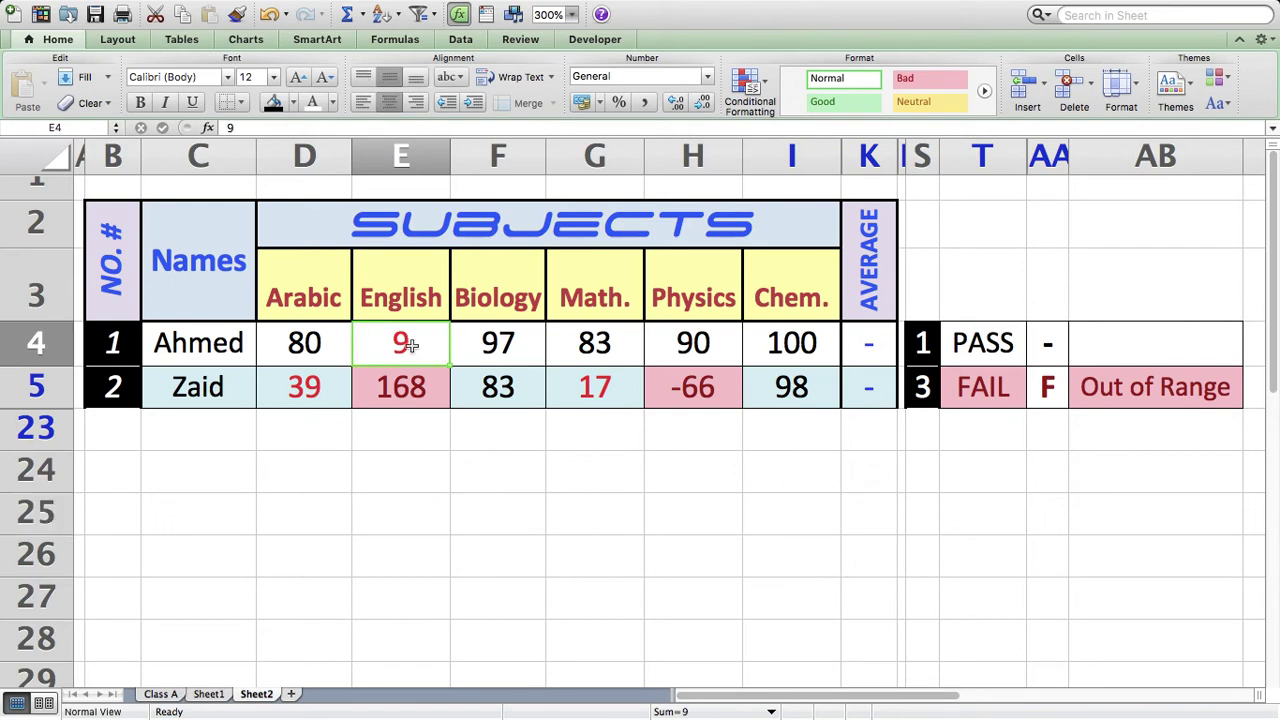
type("8")
key("BackSpace")
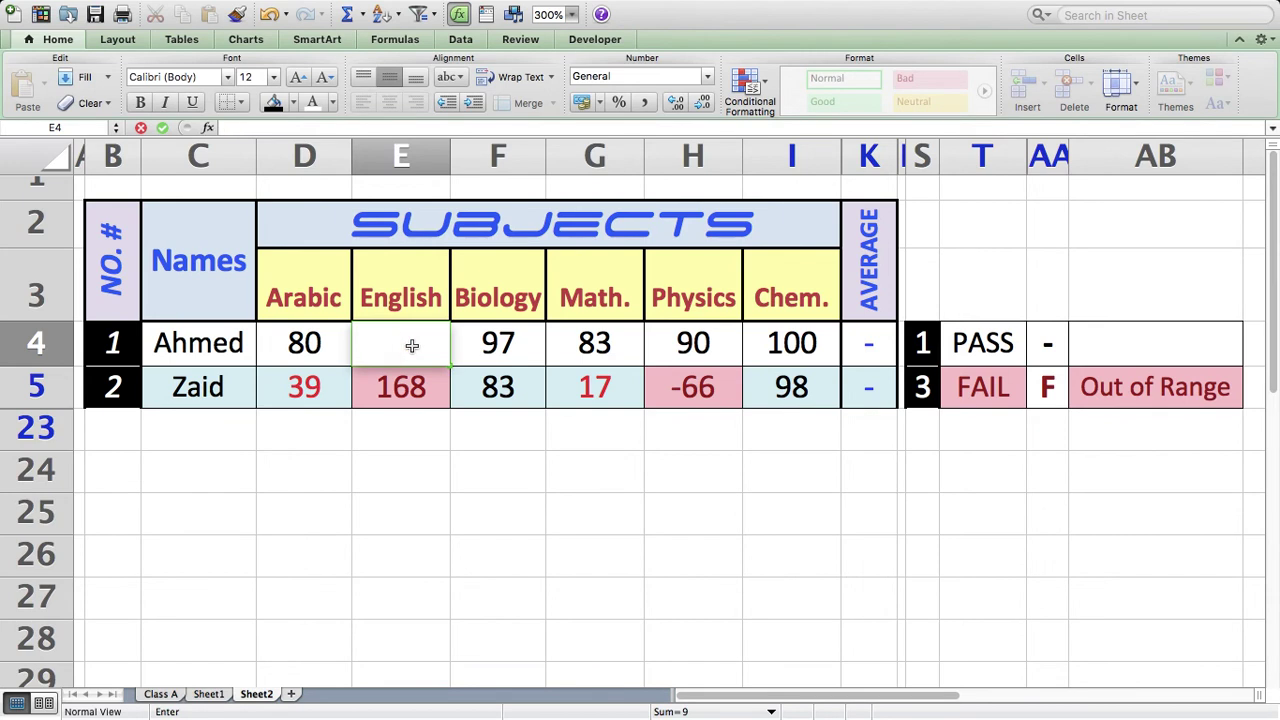
type("59")
key("Return")
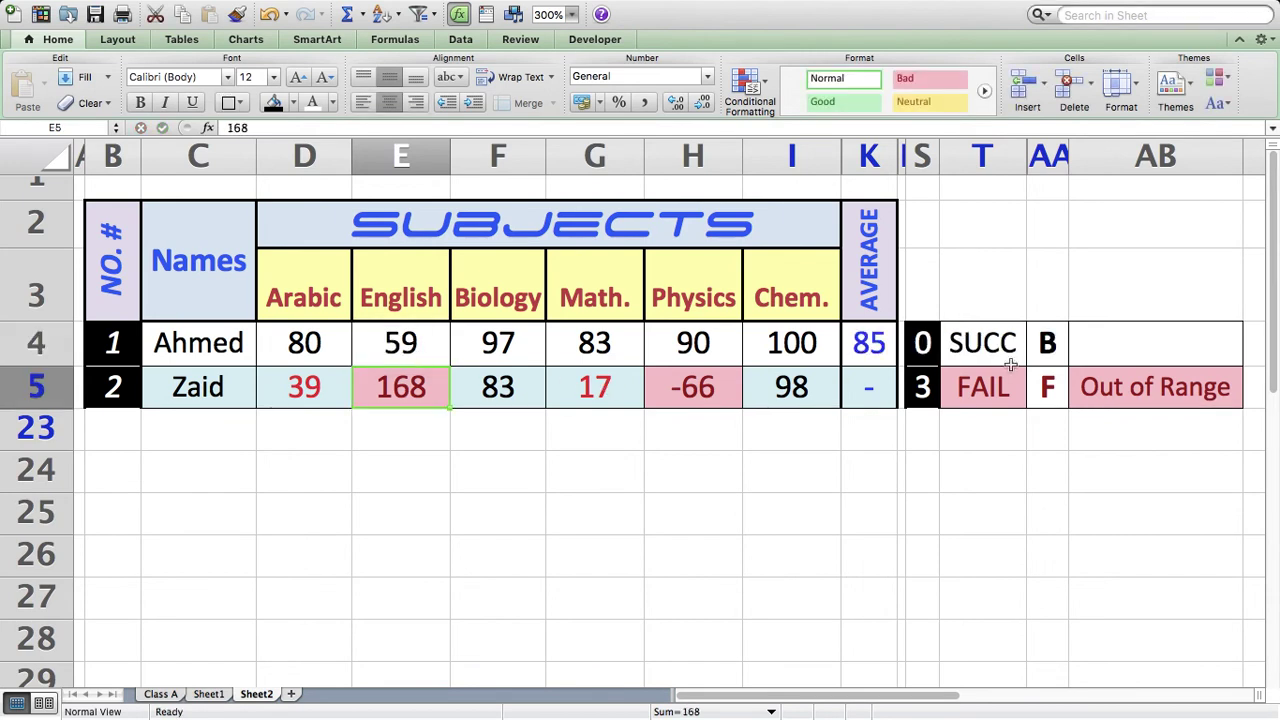
Set the first student's Physics mark to 60 and Arabic mark to 56
left_click(680, 347)
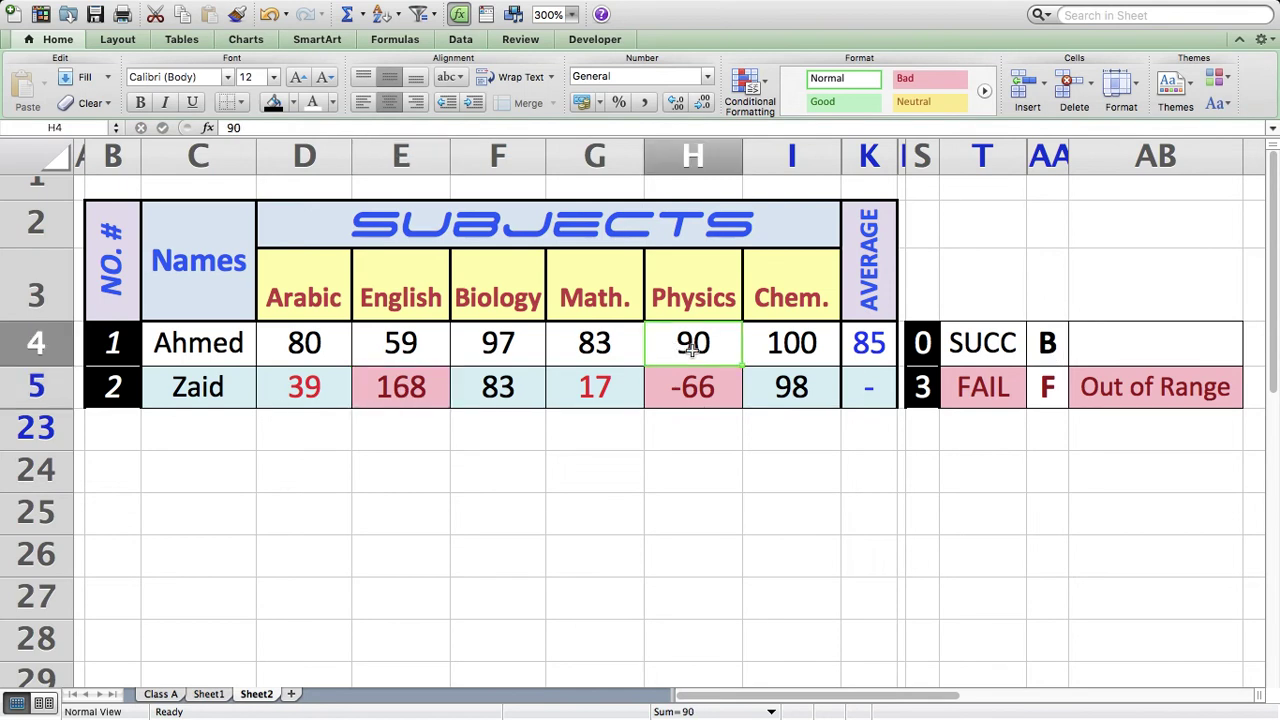
type("60")
key("Return")
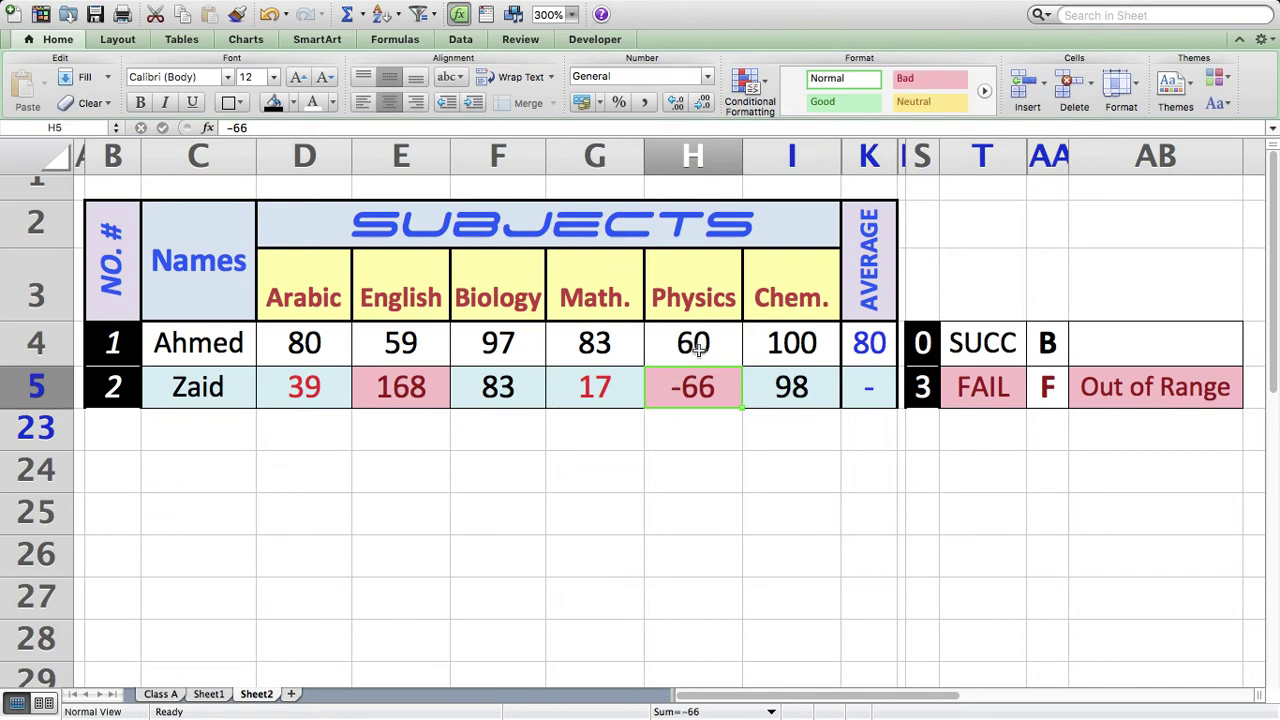
left_click(300, 345)
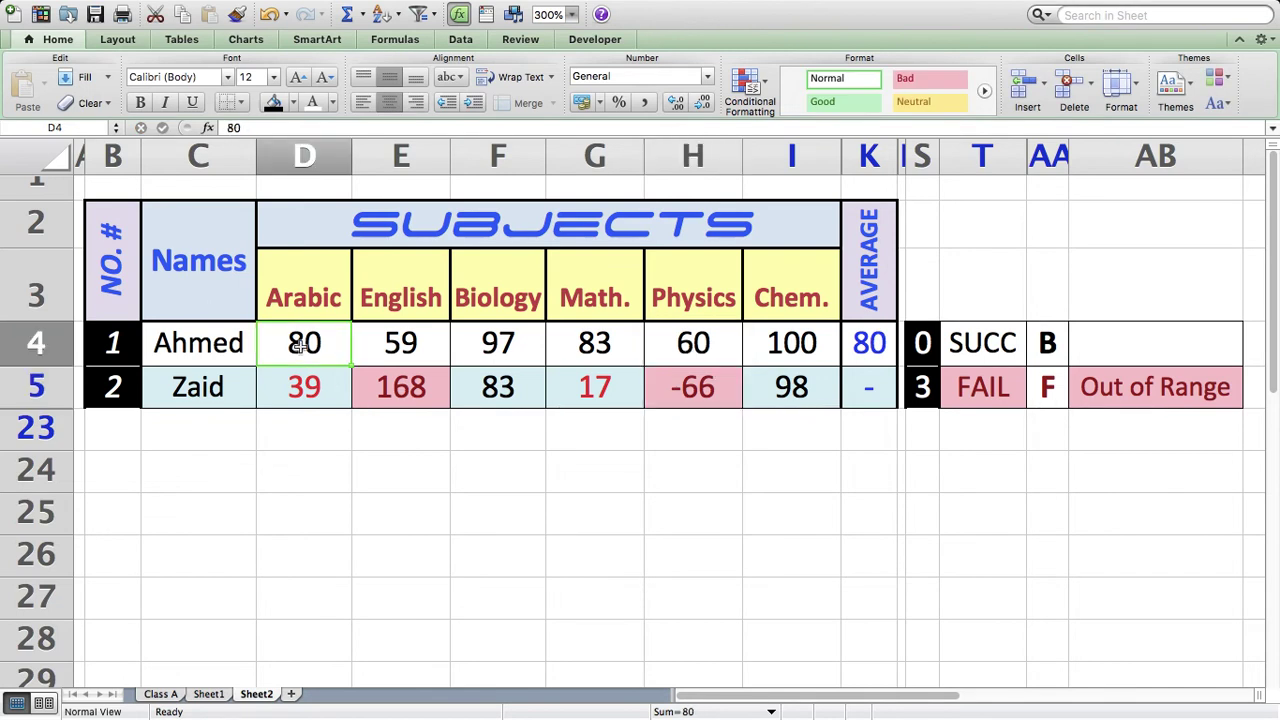
type("56")
key("Return")
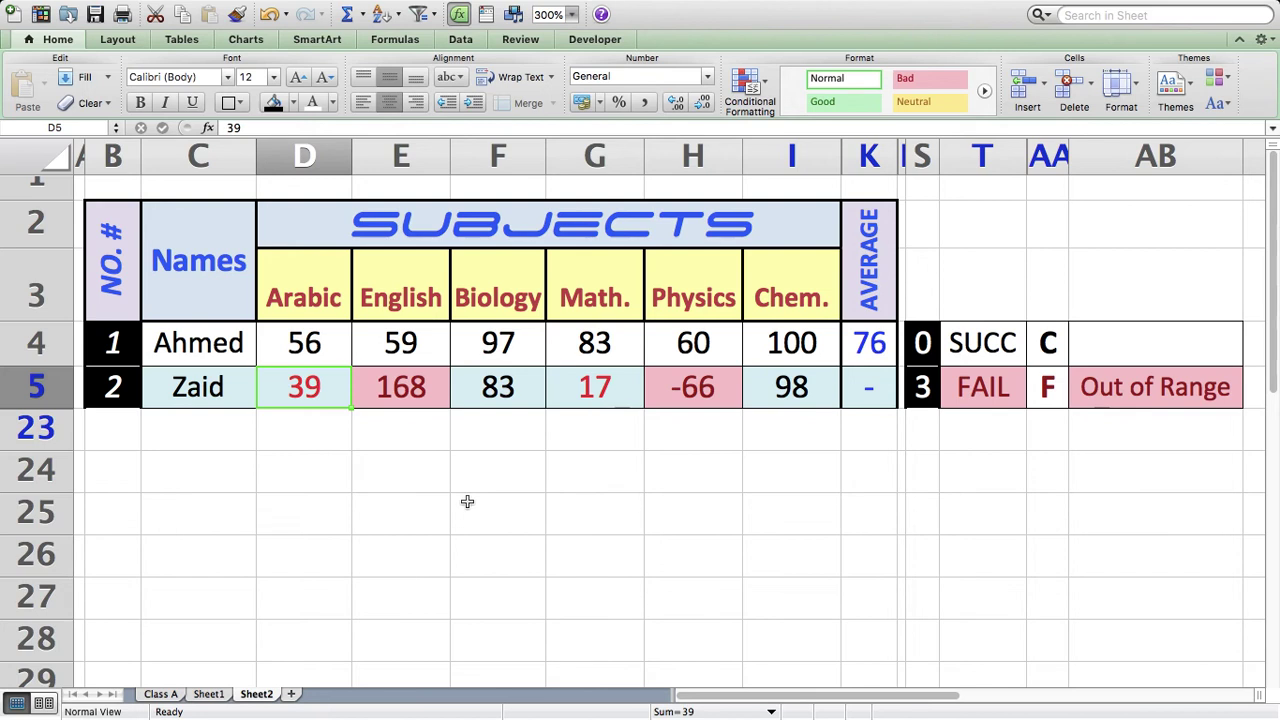
Set the first student's Arabic mark to 100 and English mark to 90
left_click(312, 344)
type("1")
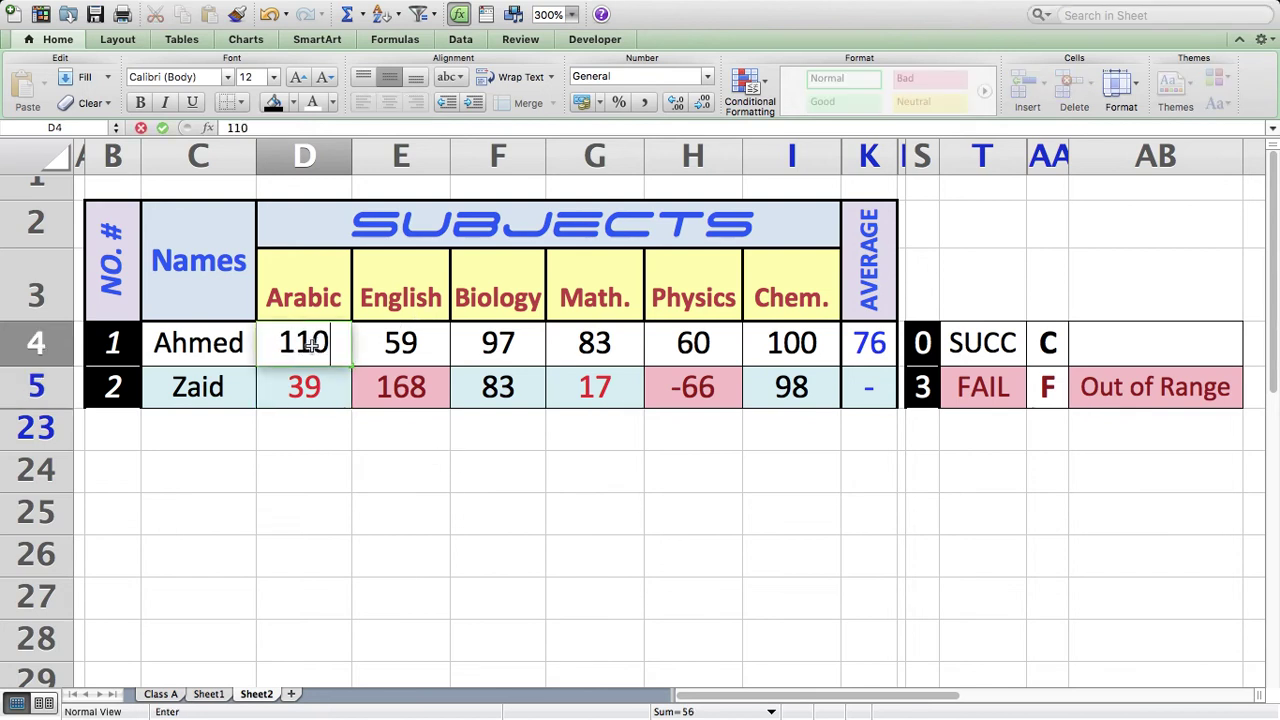
type("00")
key("Return")
left_click(408, 350)
type("90")
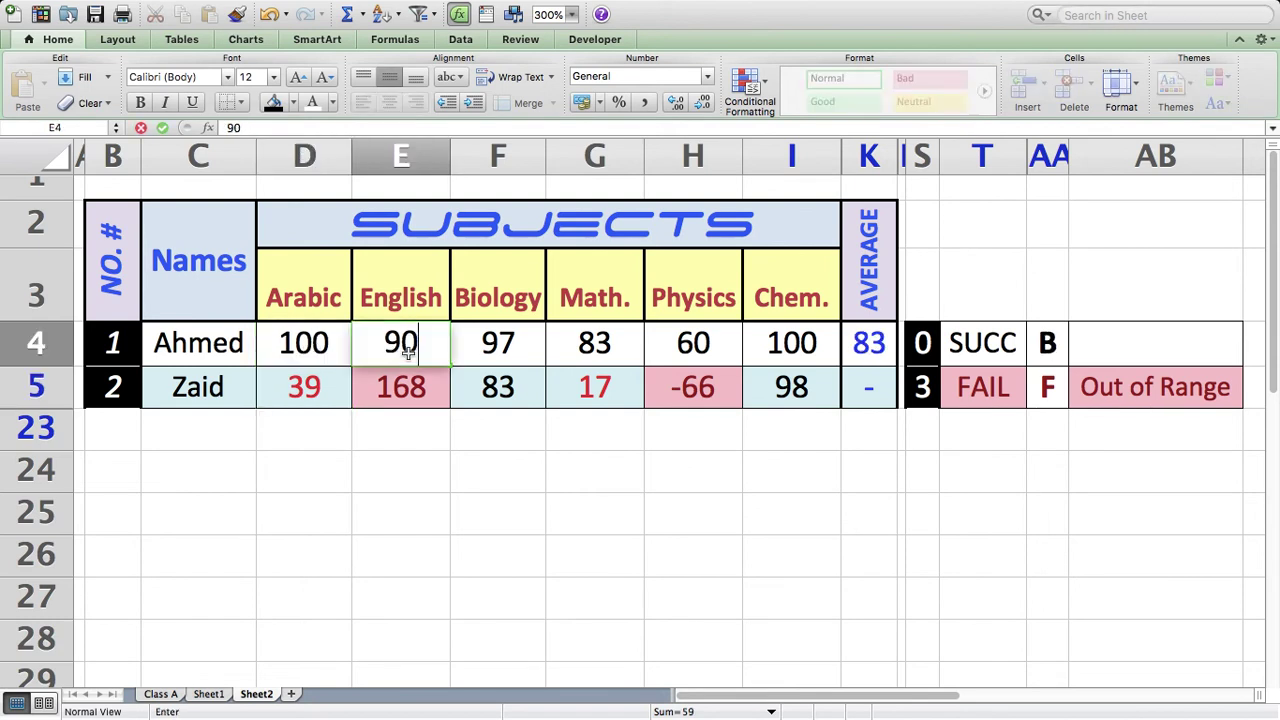
key("Return")
Set the first student's Physics mark to 80
left_click(707, 351)
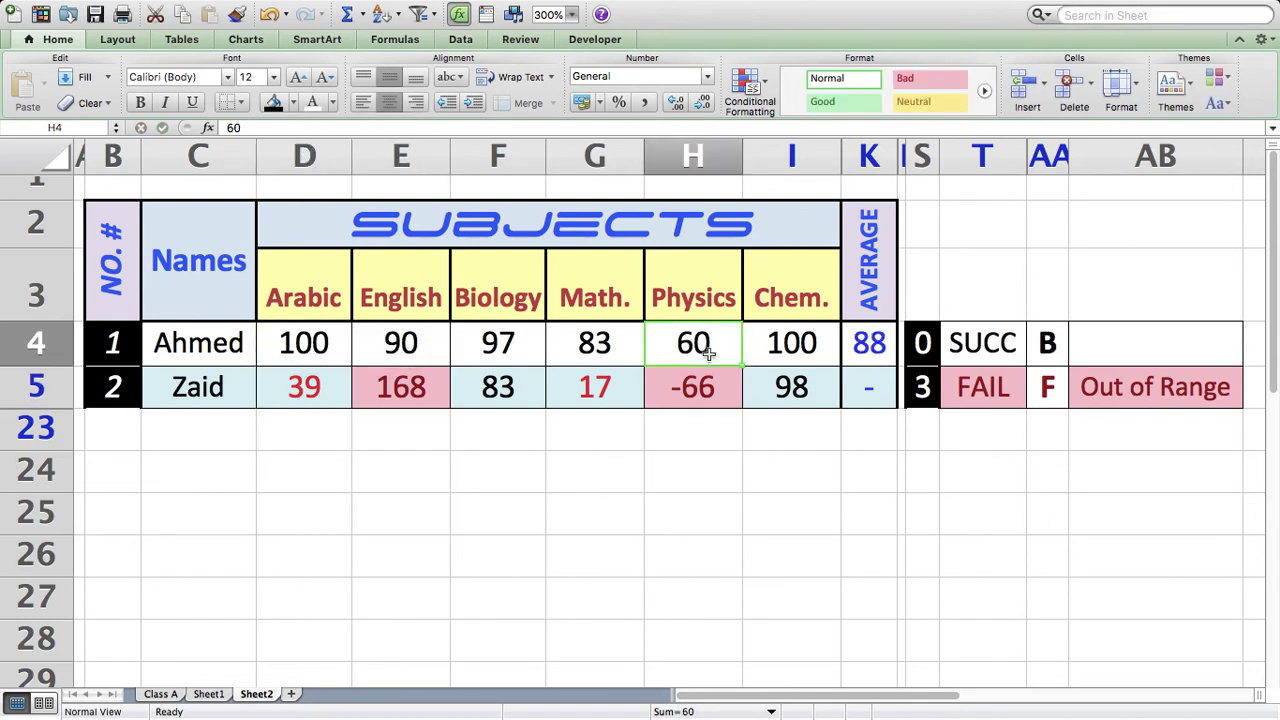
type("89")
key("BackSpace")
type("0")
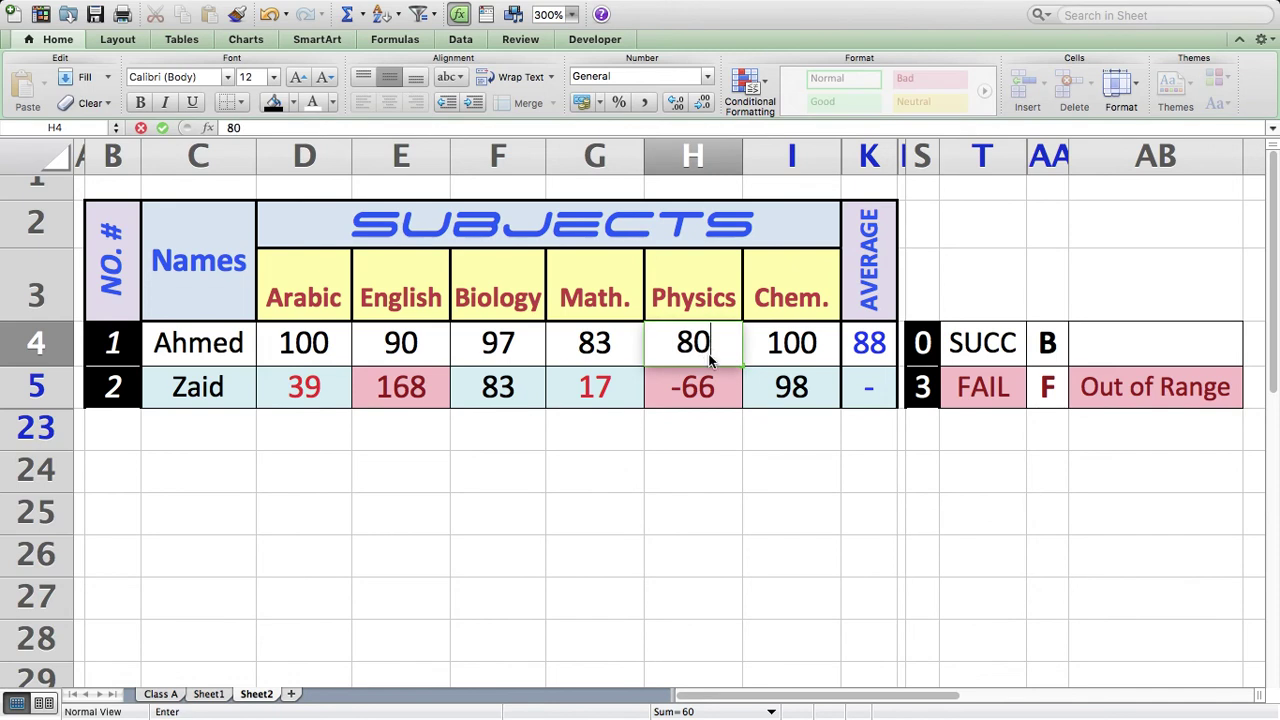
key("Return")
left_click(661, 597)
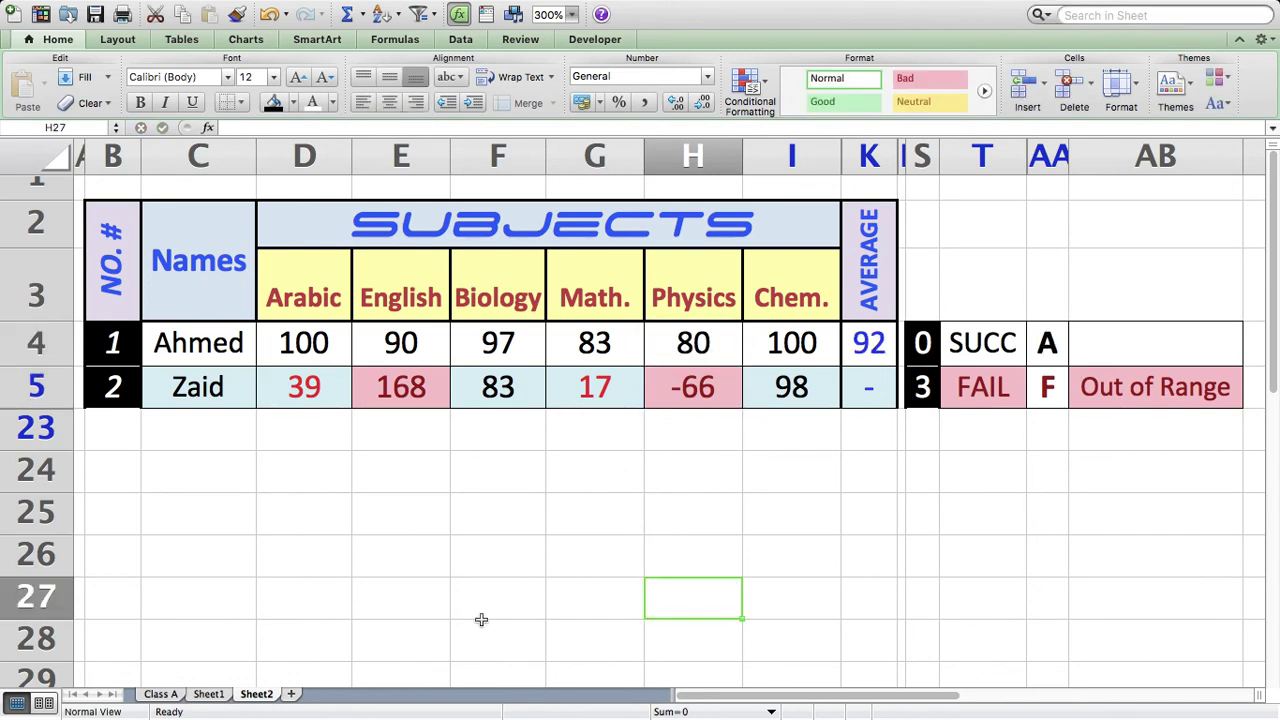
Begin an IF formula in cell E25 testing whether the first student's English mark in E4 is at least 50
left_click(411, 527)
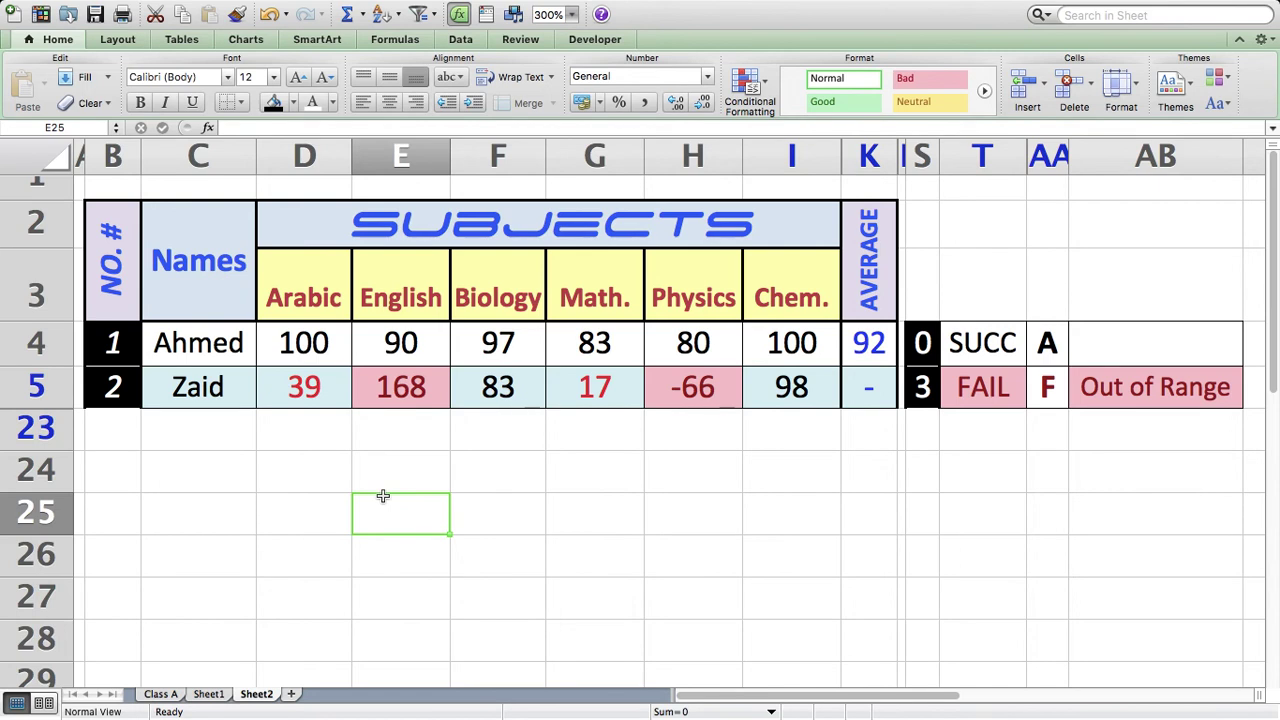
left_click(412, 346)
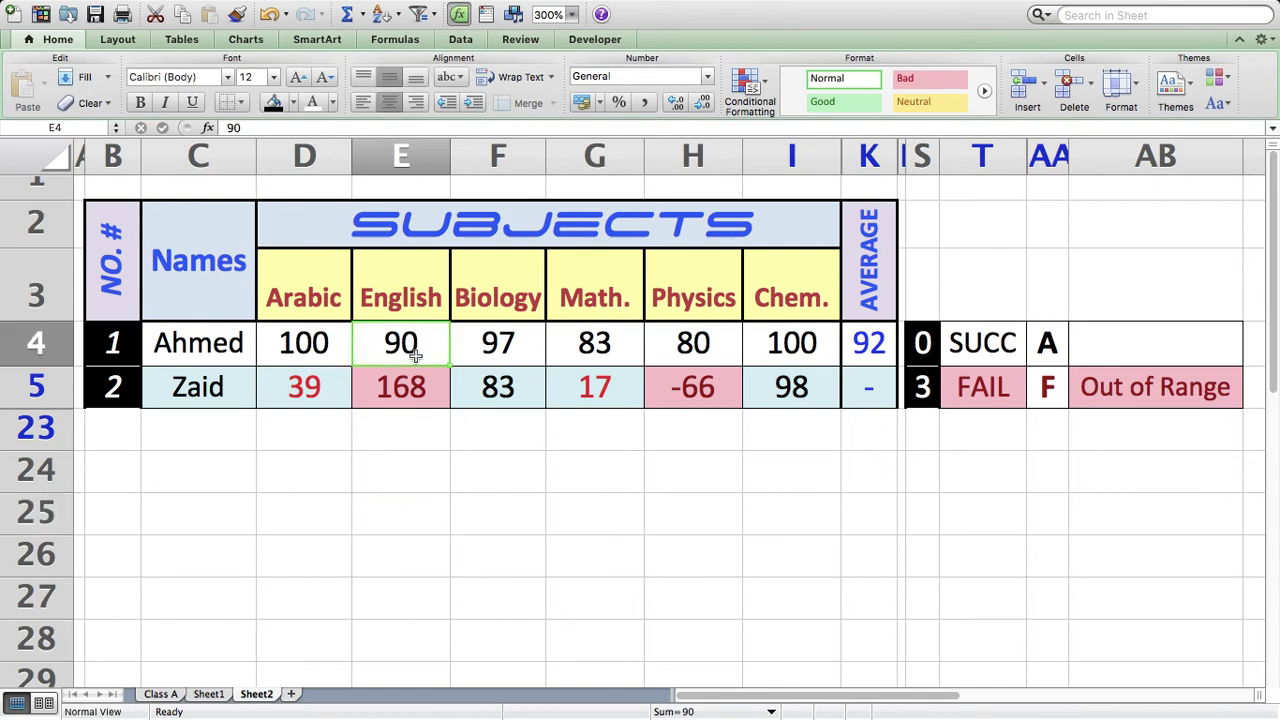
left_click(414, 518)
type("=")
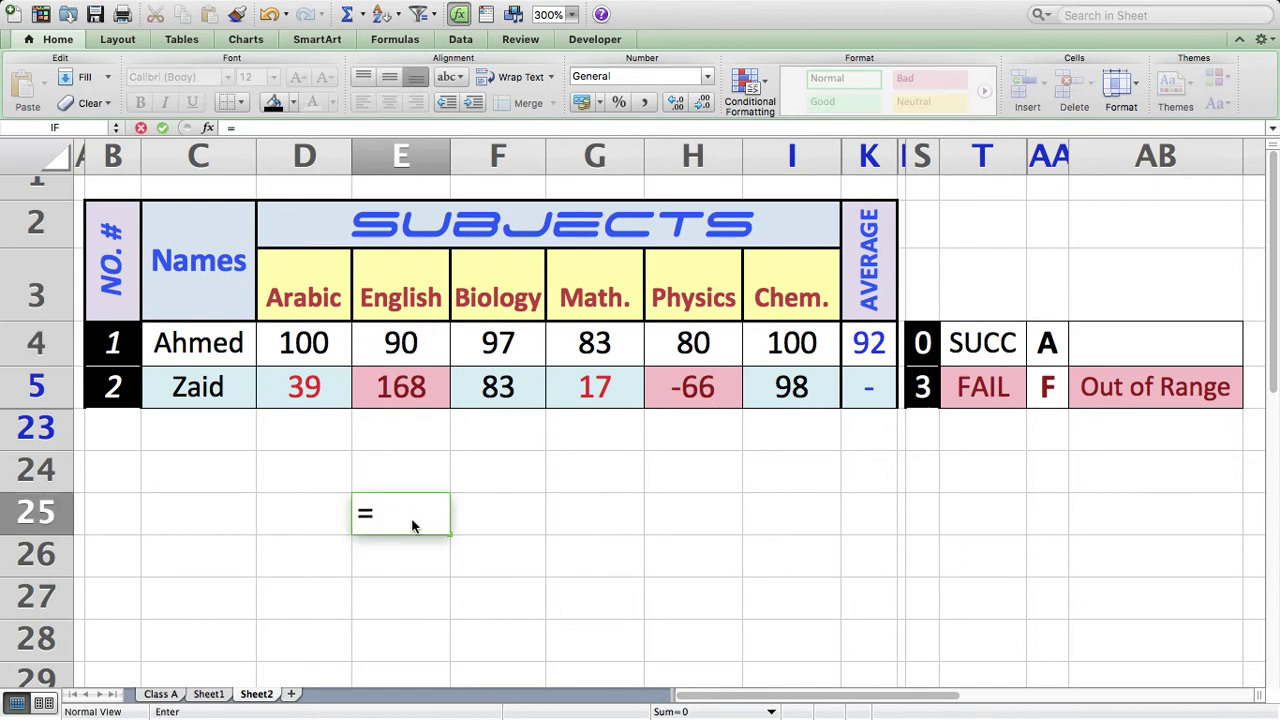
type("if")
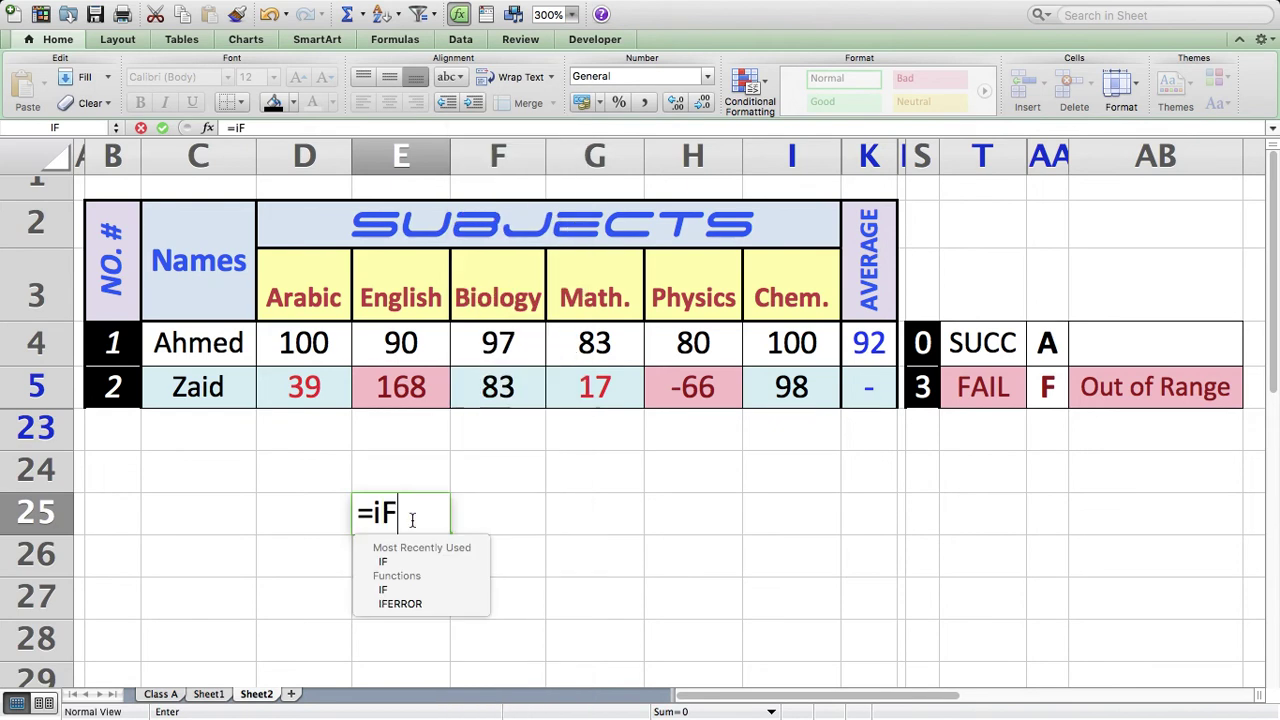
type("(")
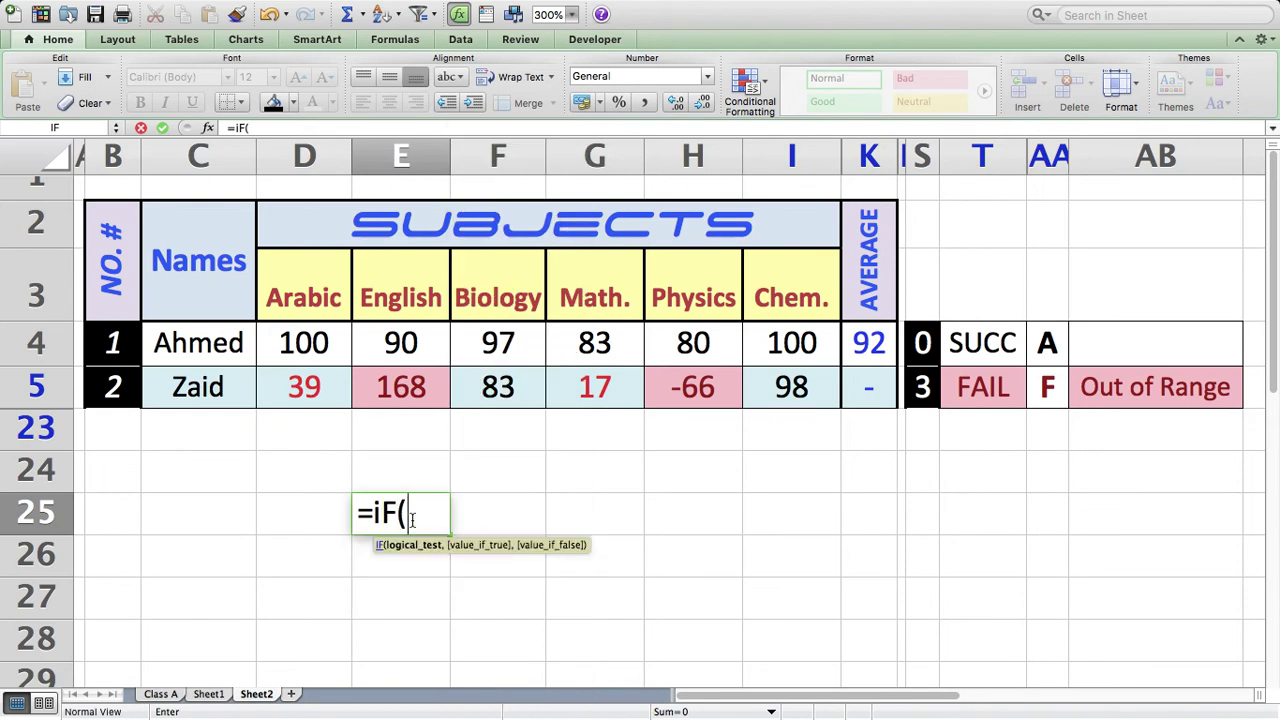
left_click(413, 363)
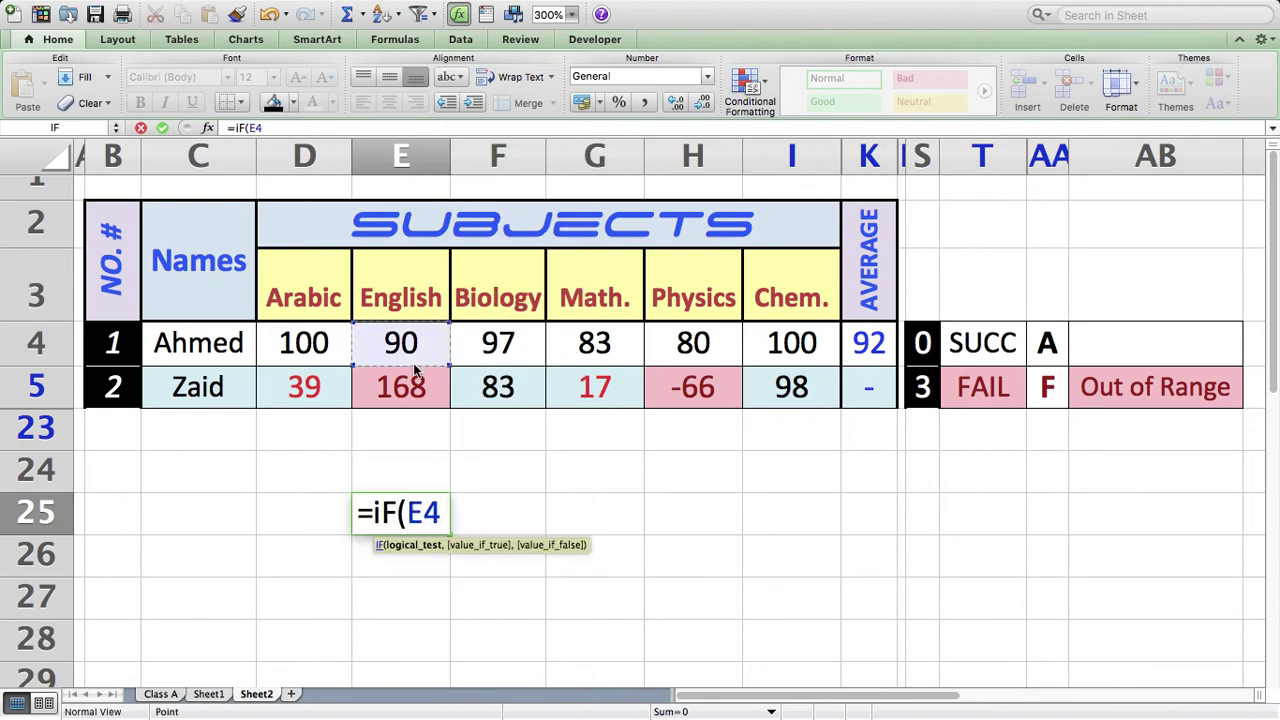
type(">=")
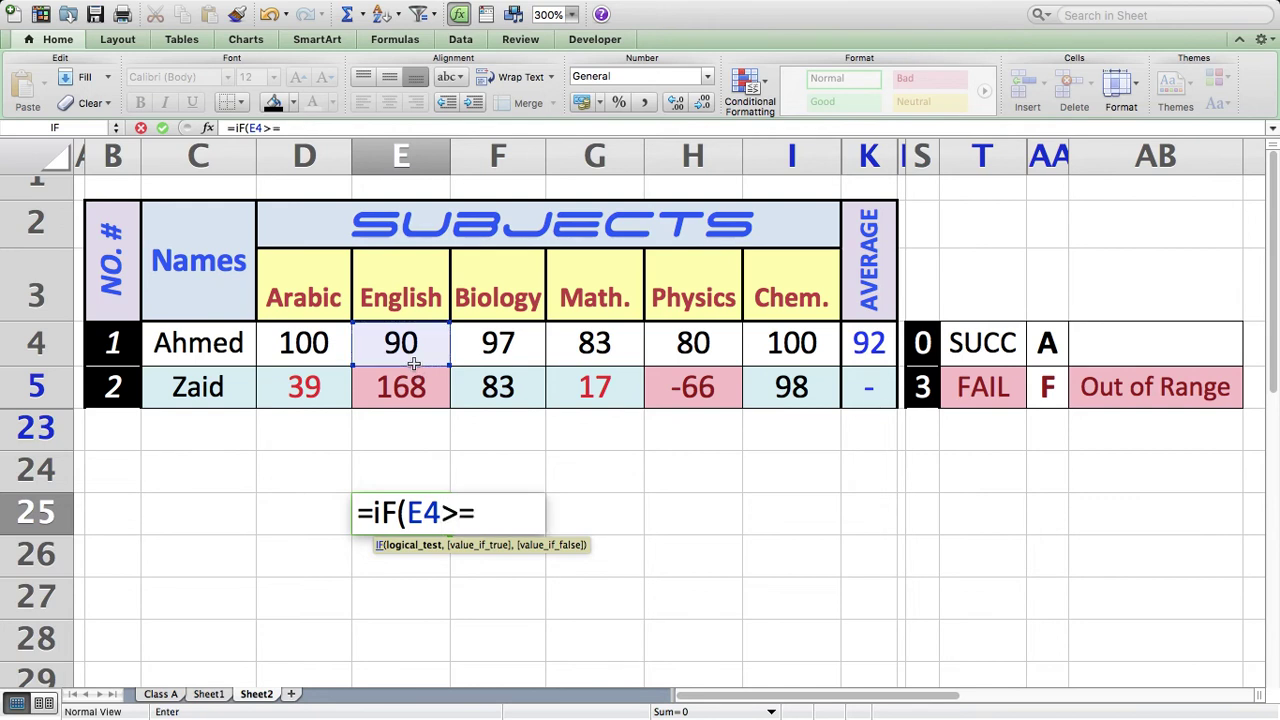
type("50,\"")
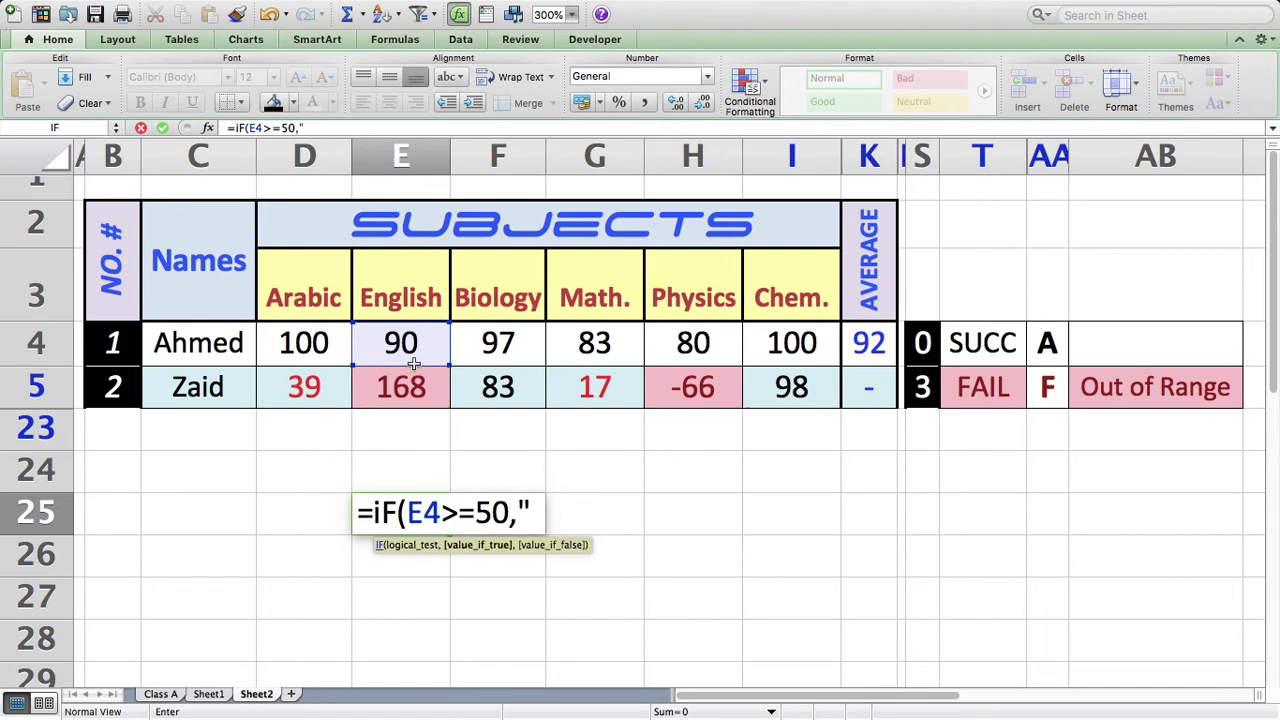
Complete the IF formula with "SUCC" as the true result and "FAIL" as the false result
type("SU")
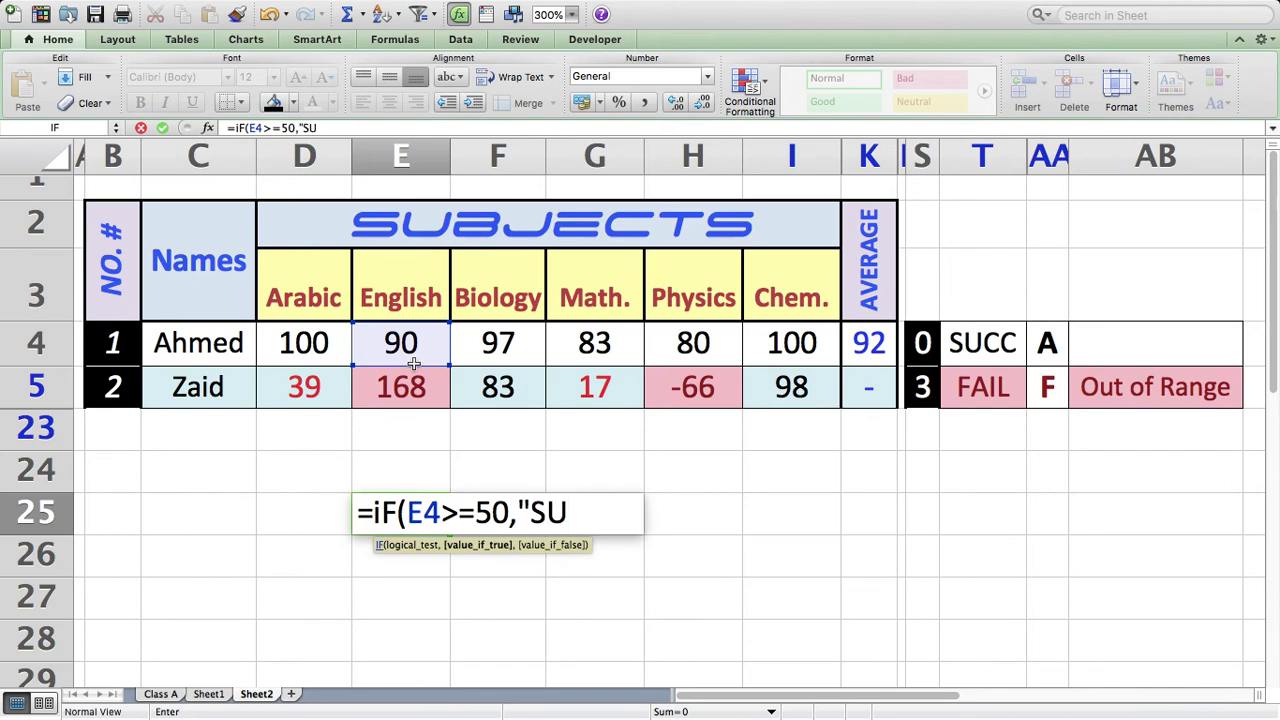
type("CC\"")
type(",")
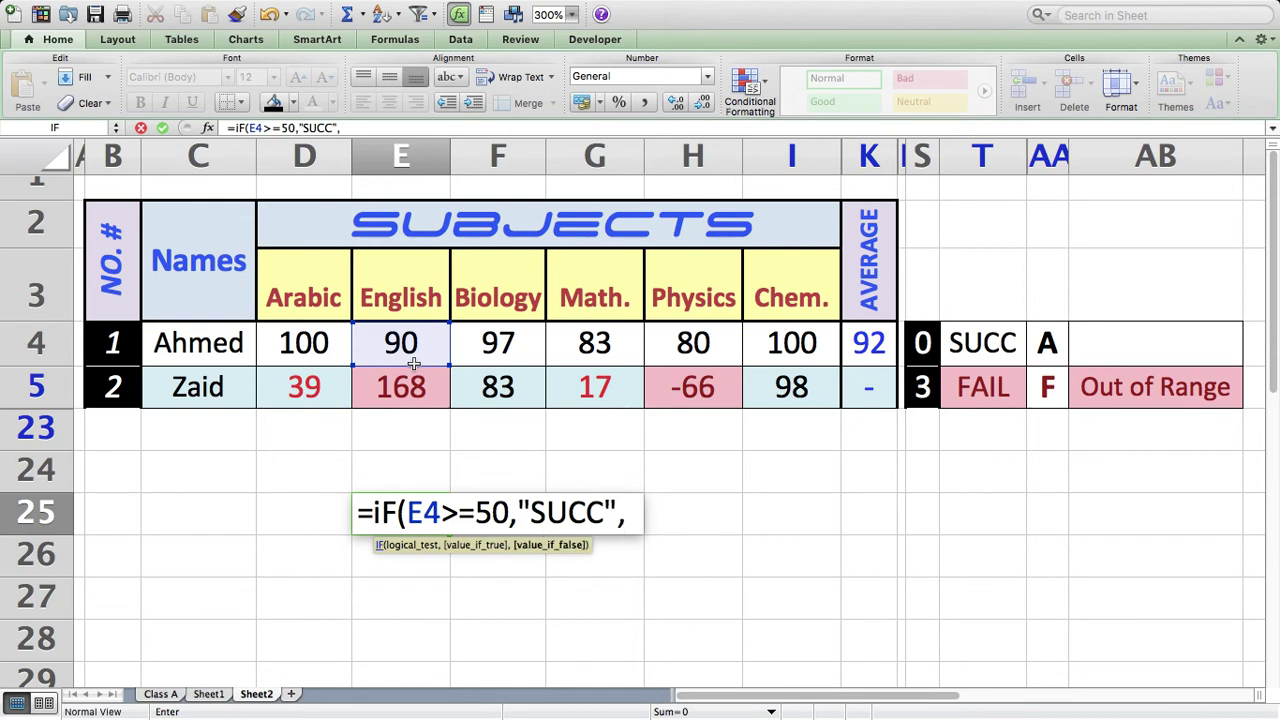
type("\"FAIL\"")
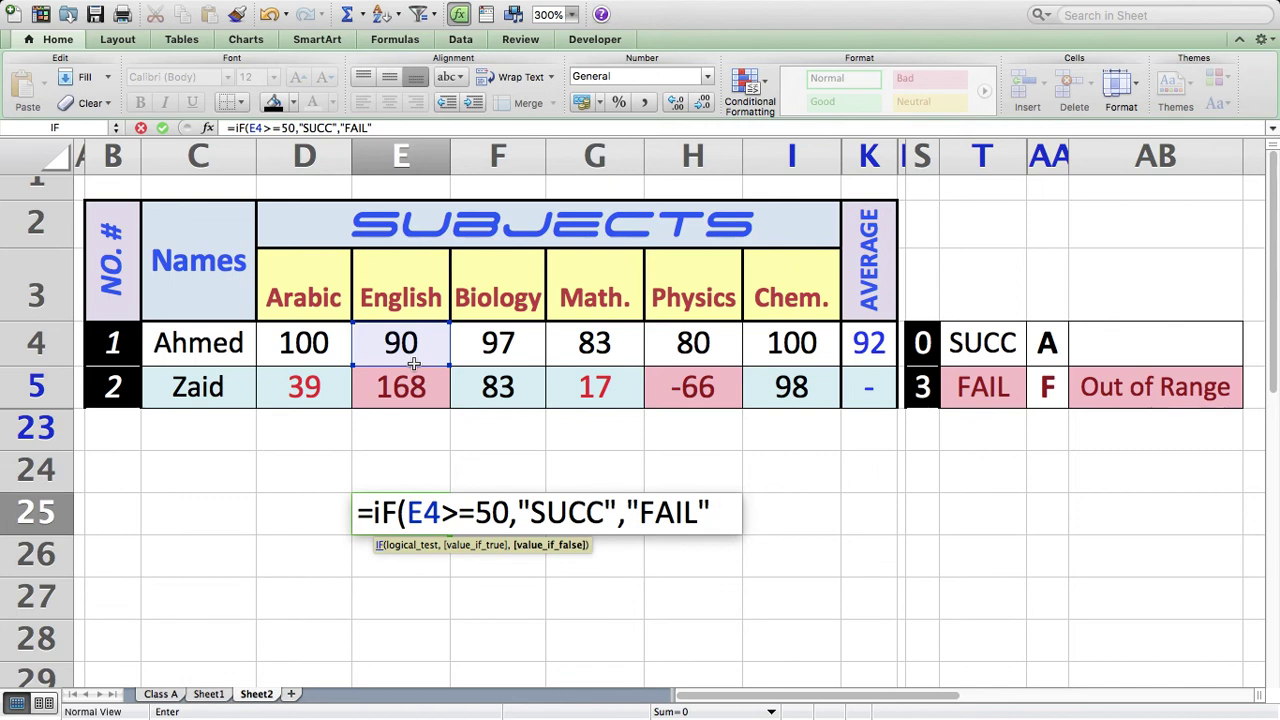
type(")")
key("Return")
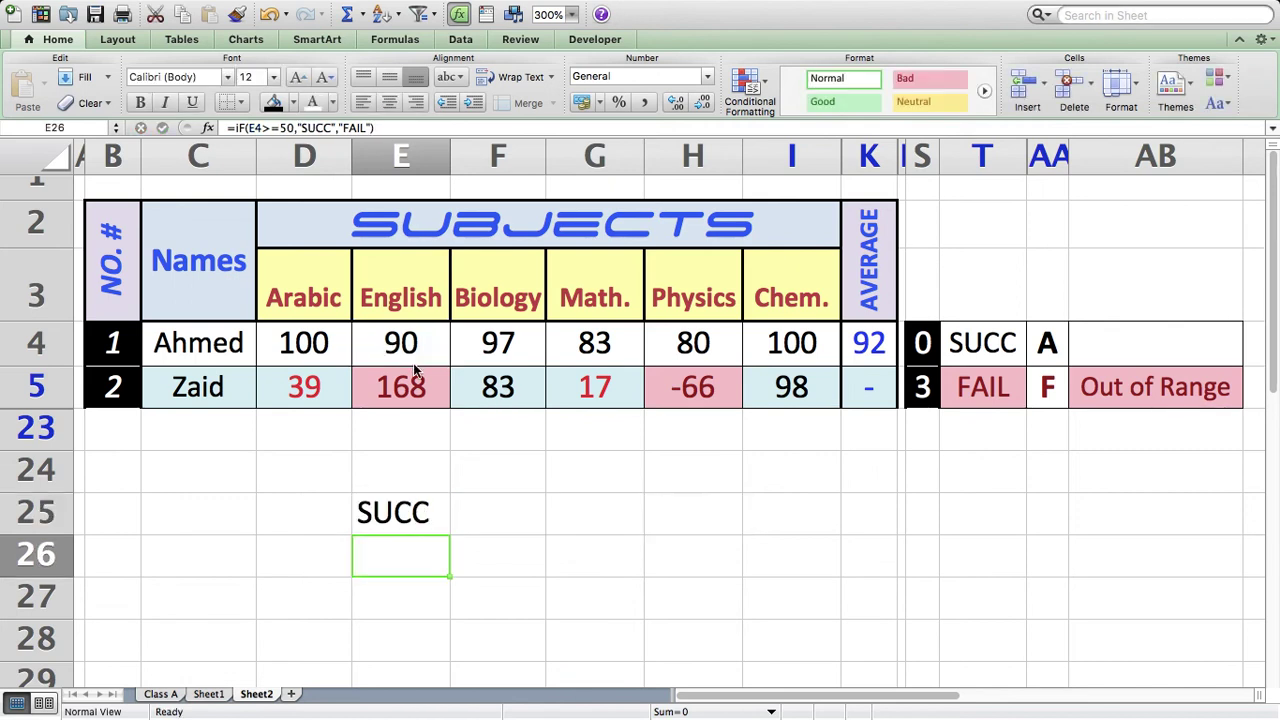
Center the content of cell E25 horizontally and review its formula's reference to E4 without editing it
left_click(412, 512)
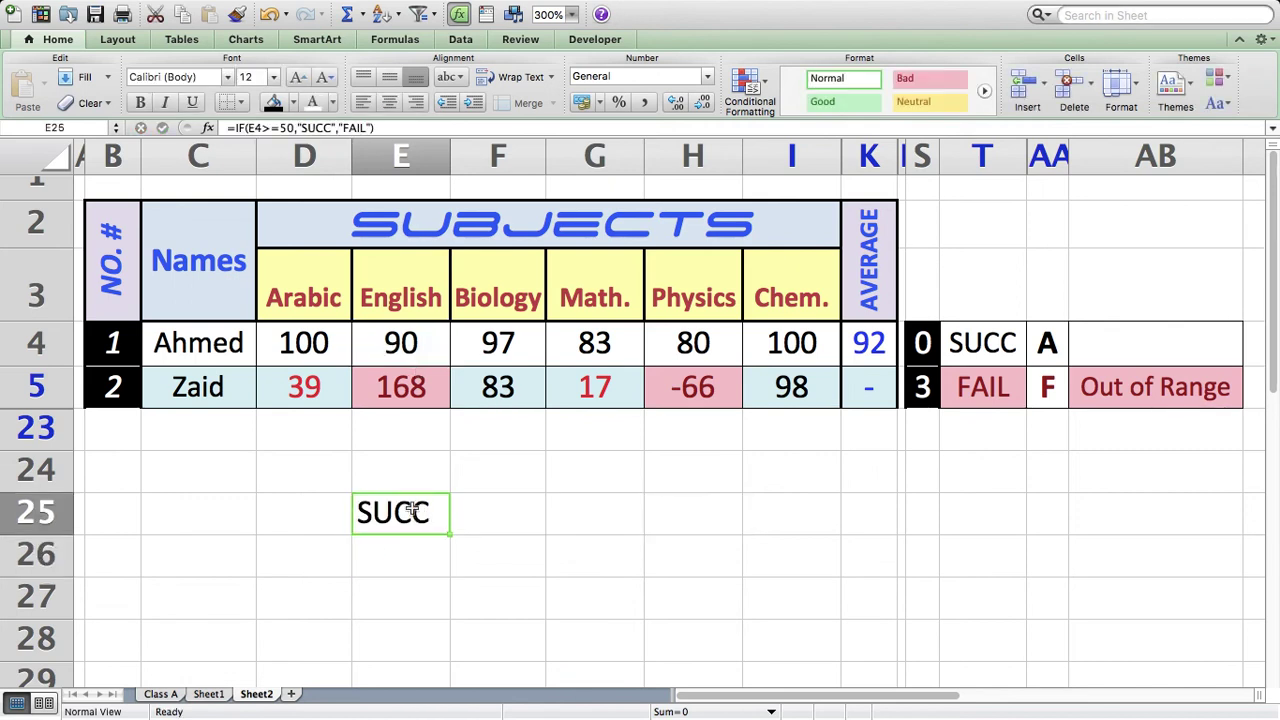
left_click(389, 102)
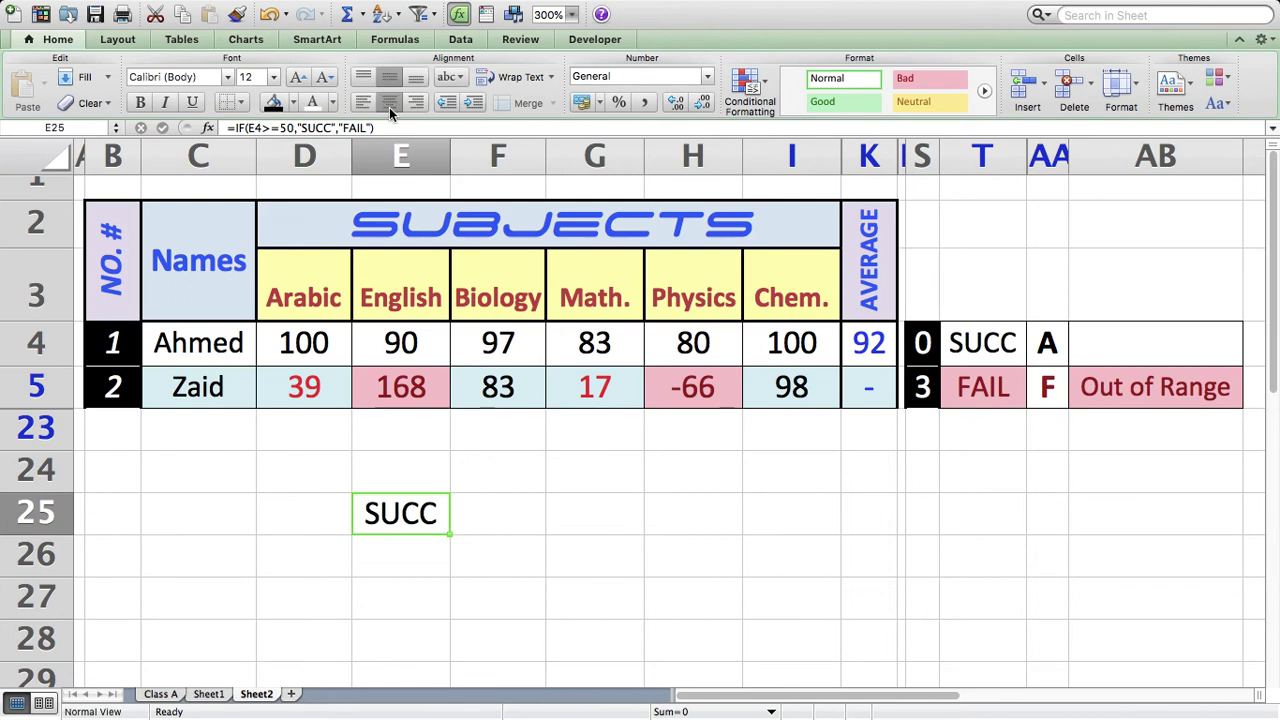
left_click(410, 343)
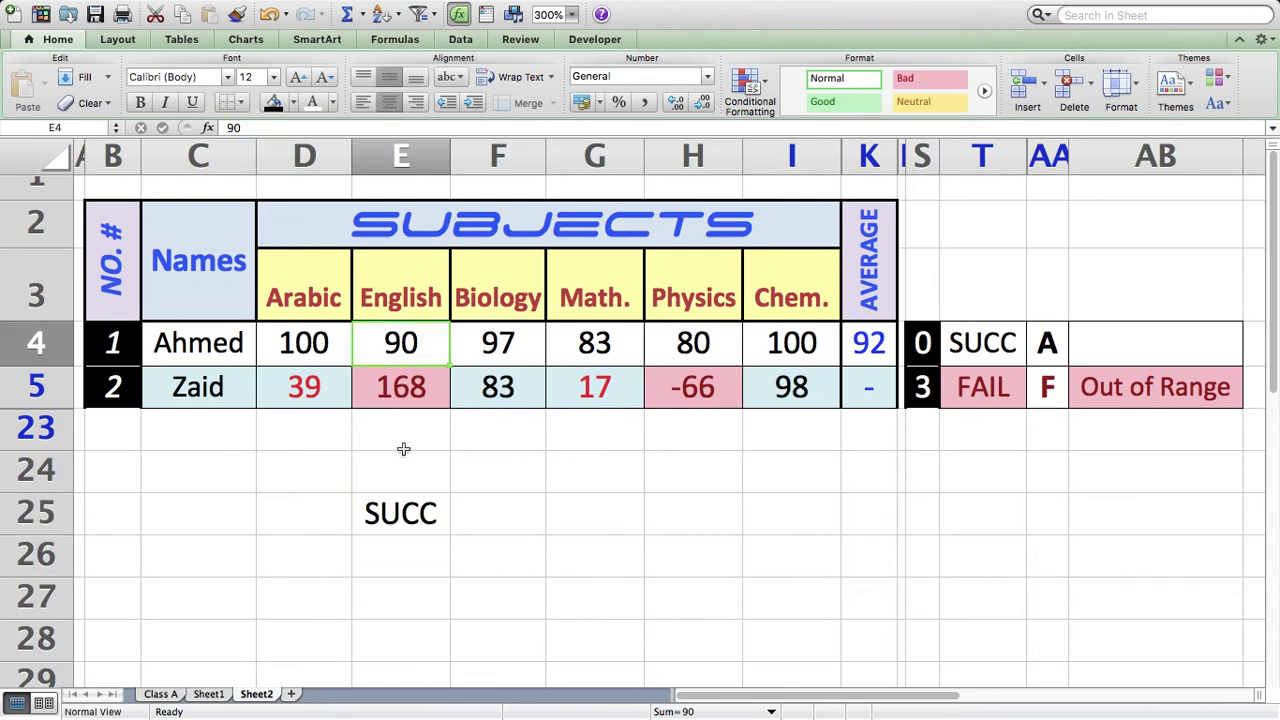
double_click(410, 512)
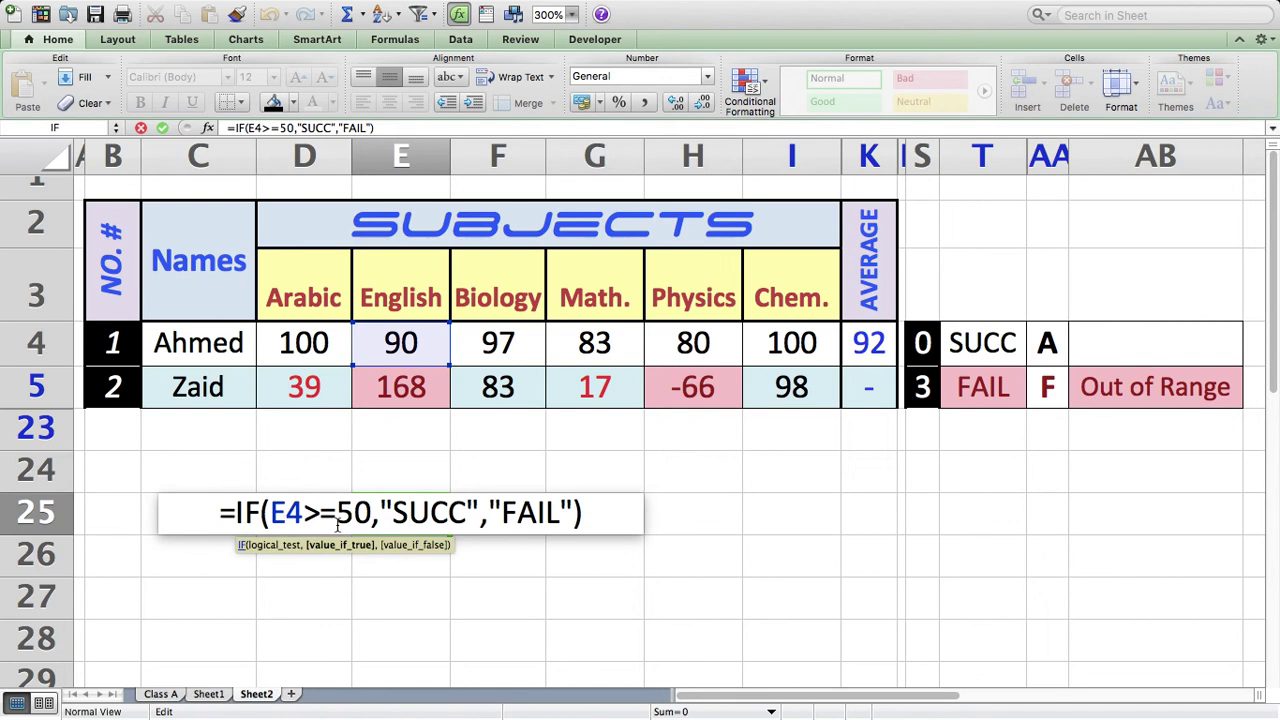
key("Escape")
Test the IF formula by setting the first student's English mark to 49, and check cell E25
left_click(404, 345)
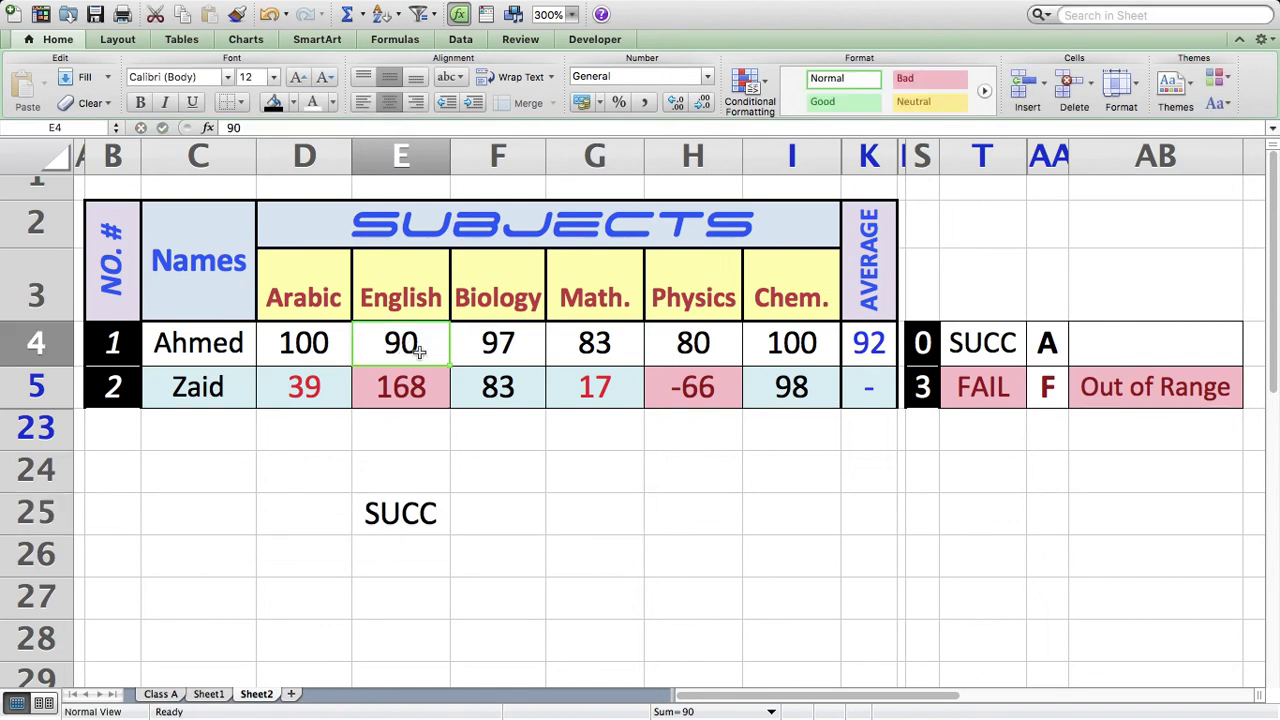
type("49")
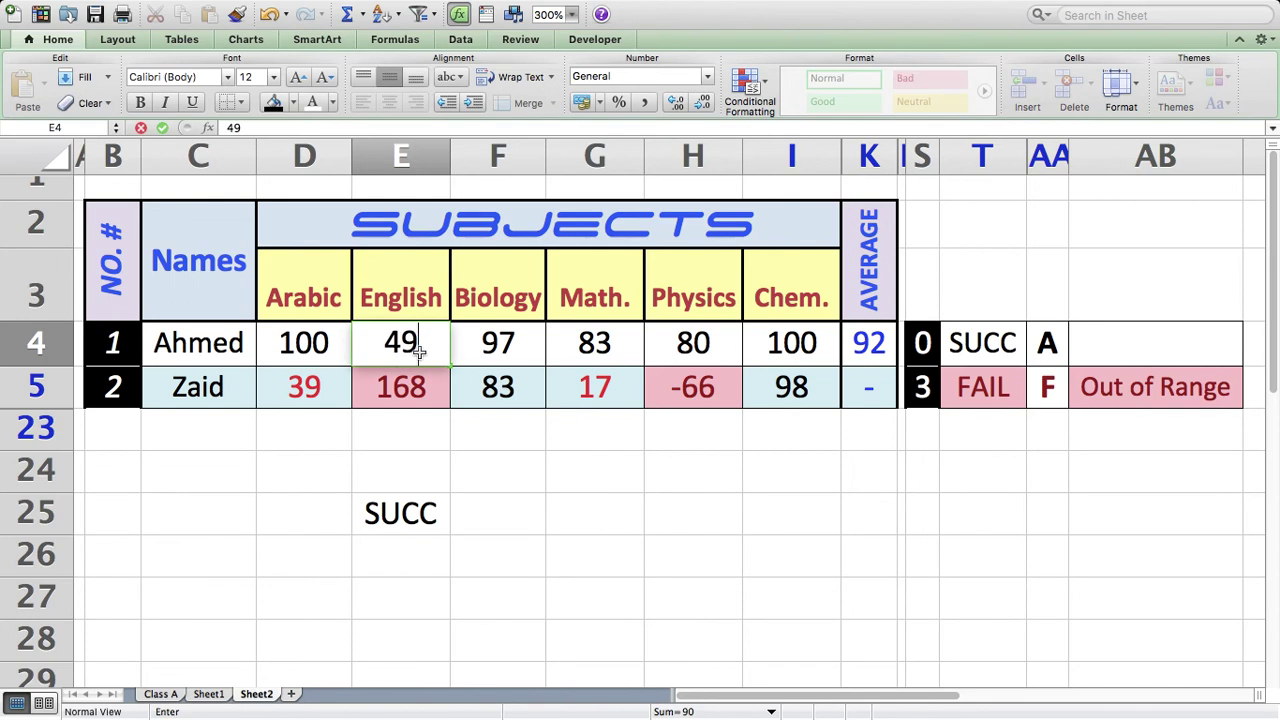
key("Return")
left_click(417, 519)
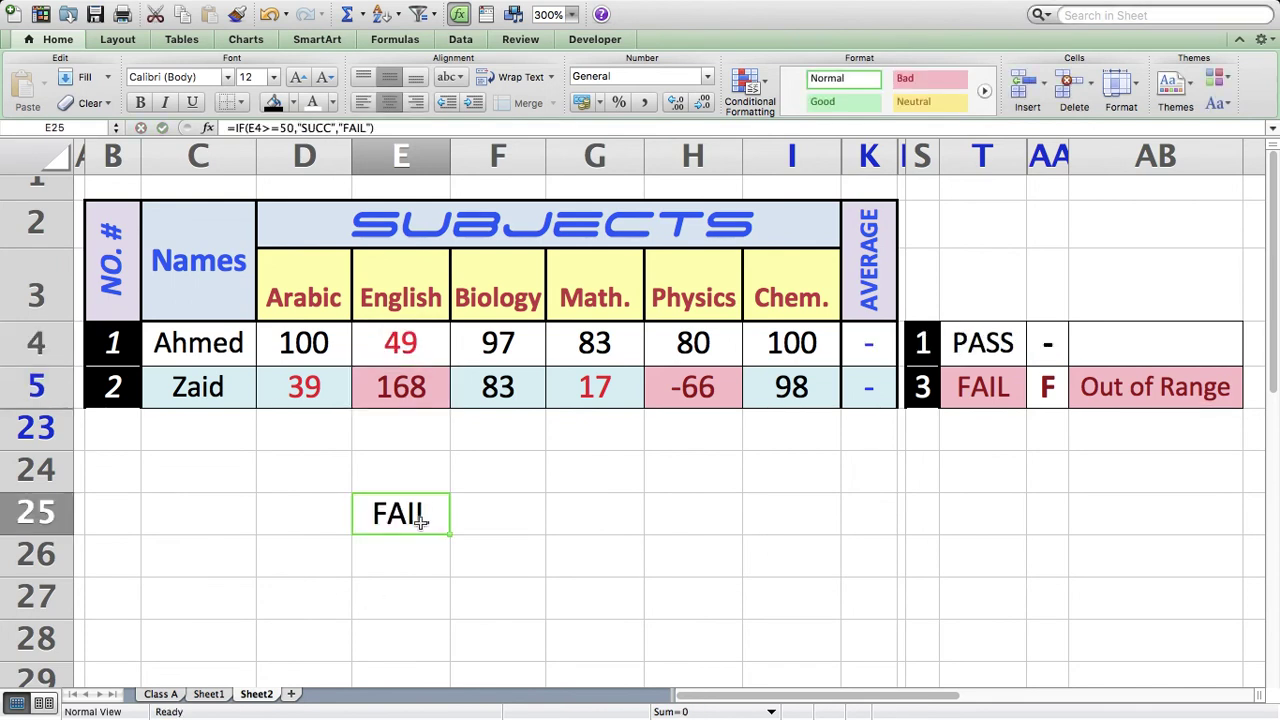
Test the IF formula with first-student English marks of 20 and 73
left_click(421, 345)
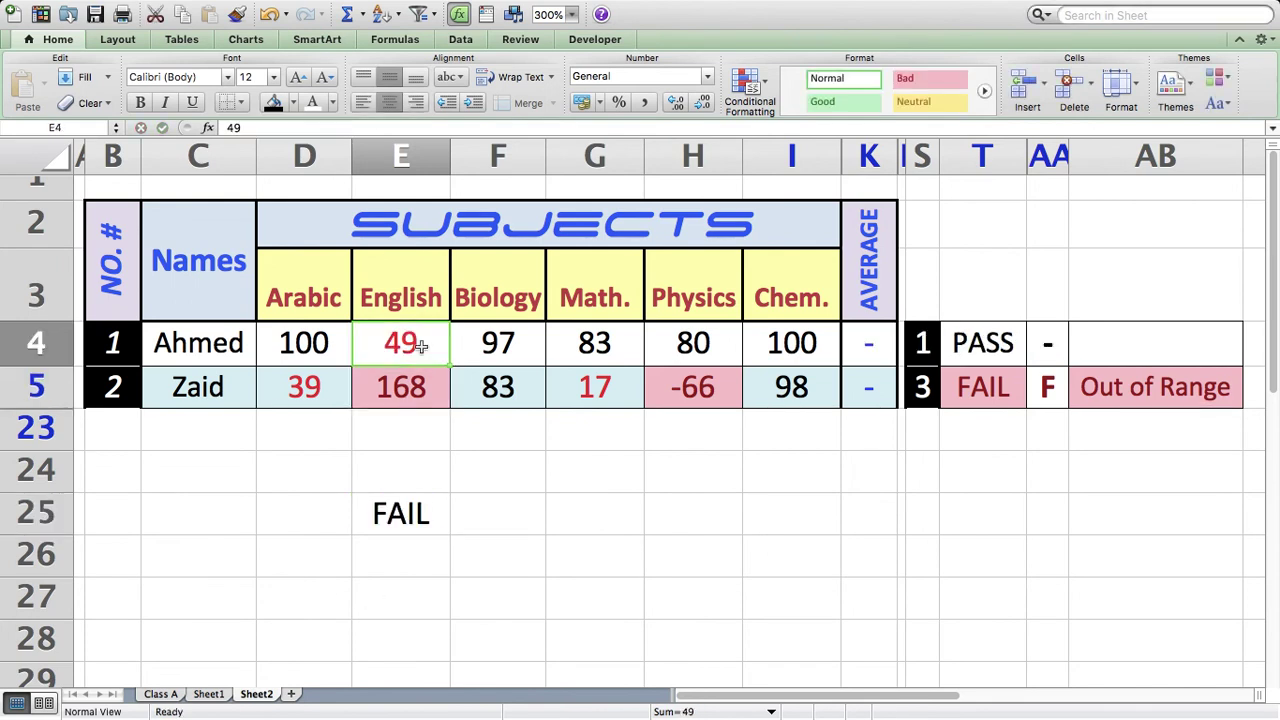
type("20")
key("Return")
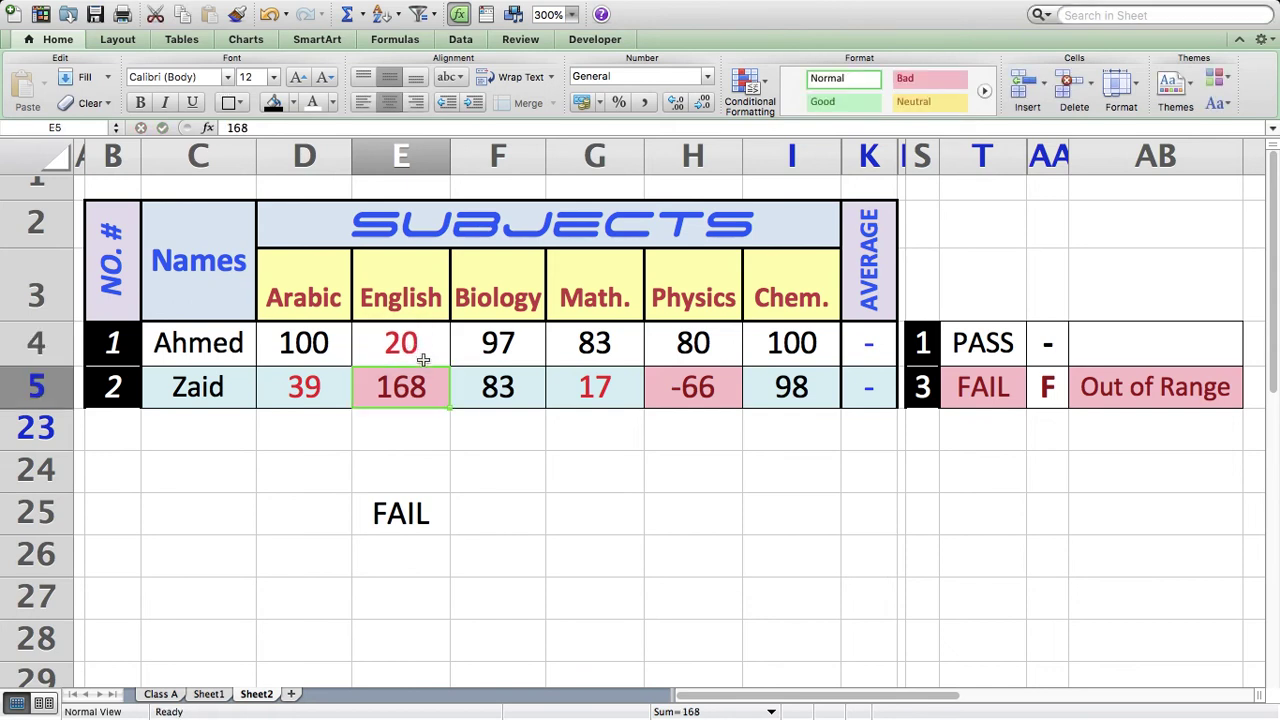
left_click(423, 360)
type("73")
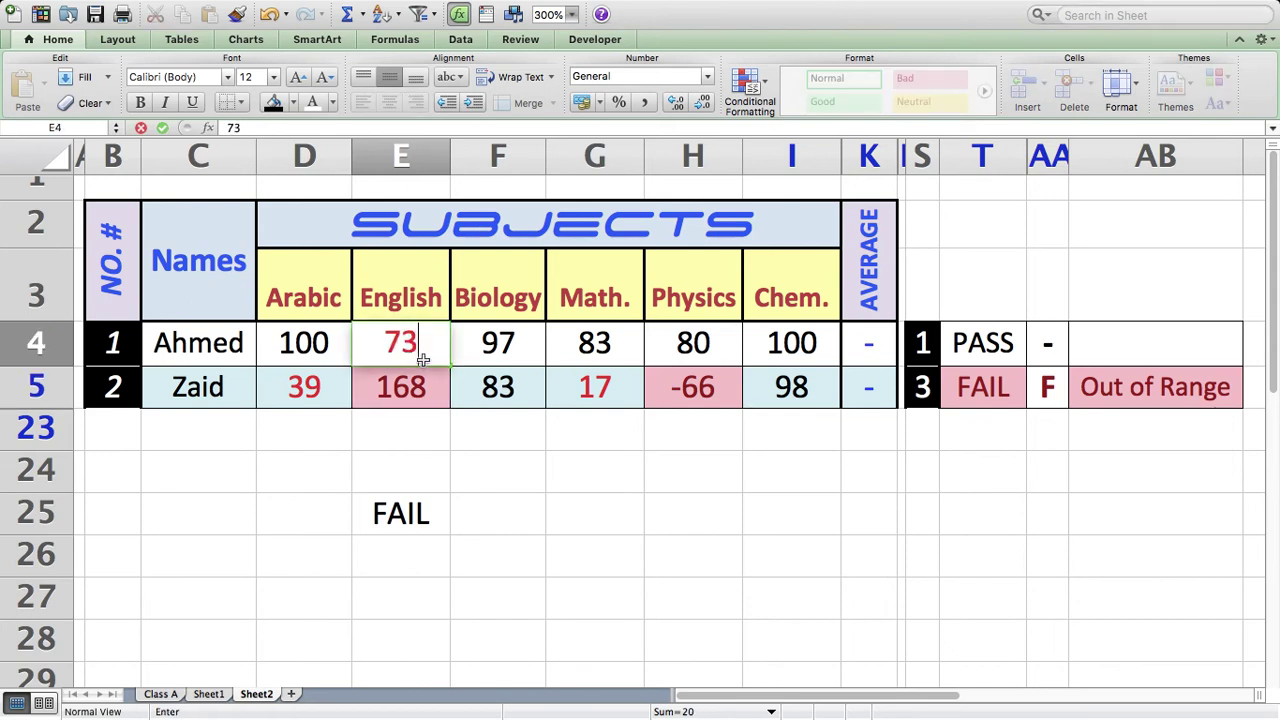
key("Return")
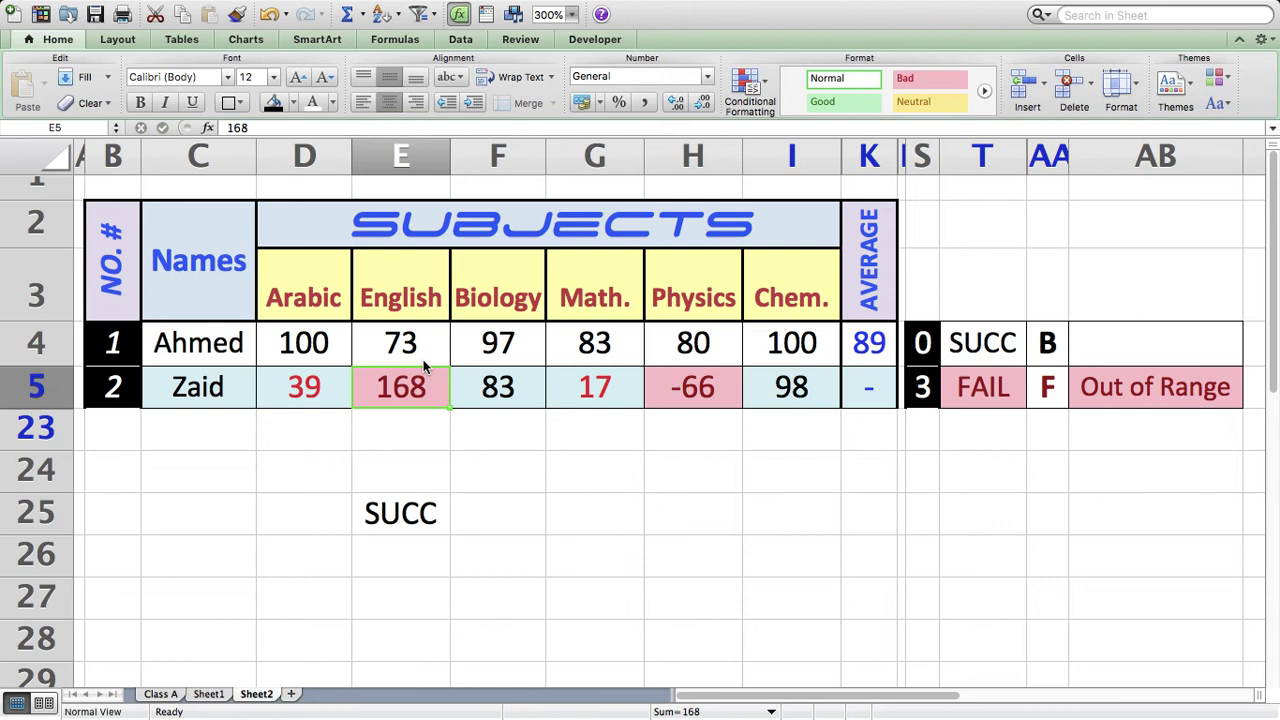
Test the IF formula with an English mark of 10 for the first student, and set the mark back to 90
left_click(400, 518)
left_click(410, 340)
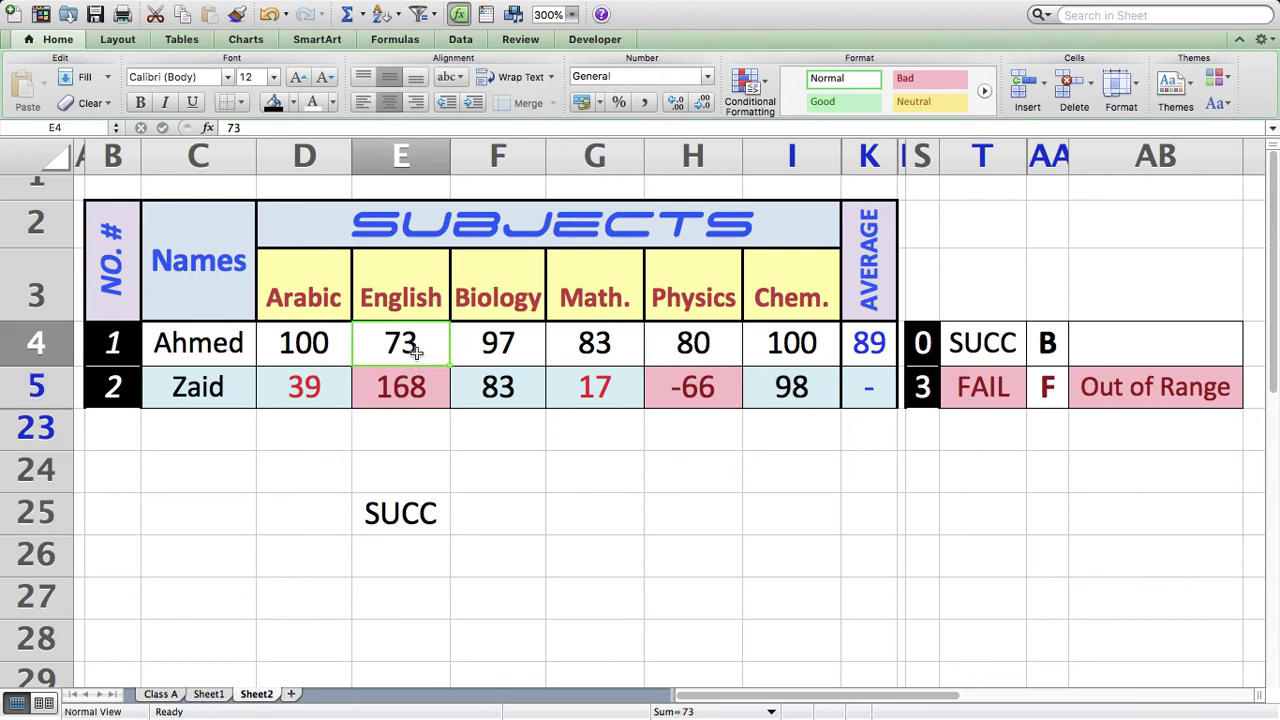
type("10")
key("Return")
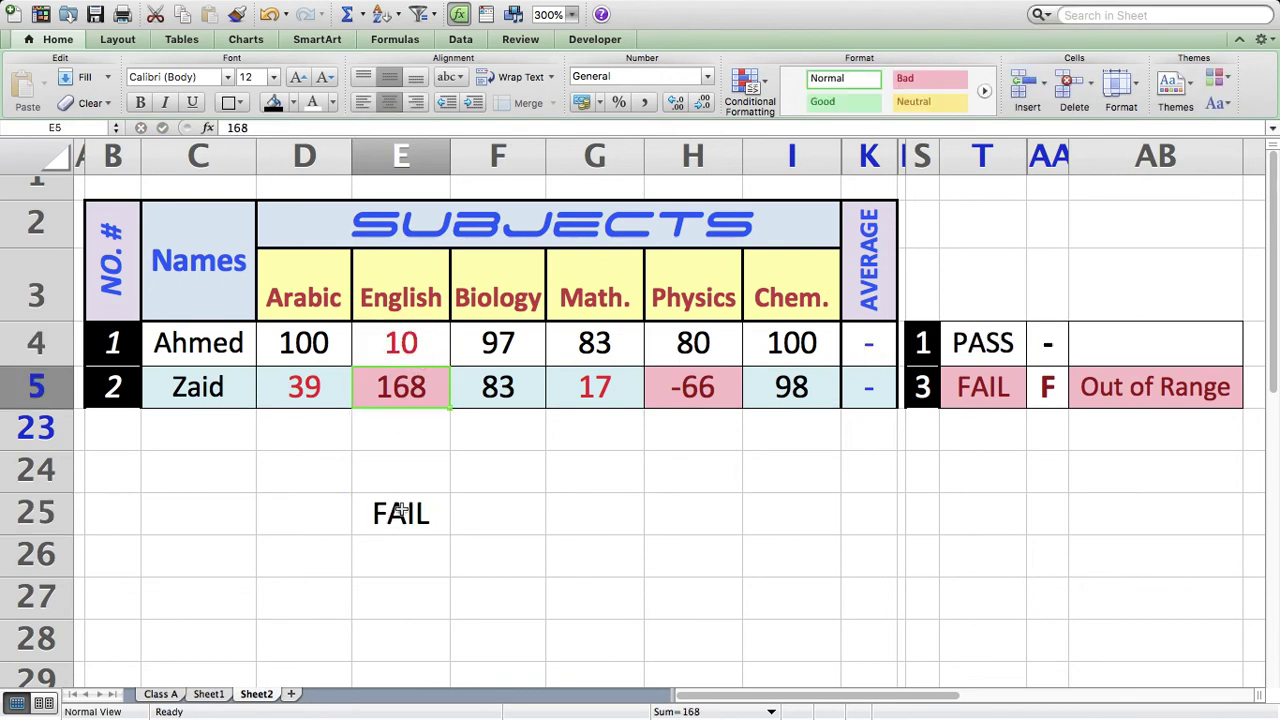
left_click(405, 343)
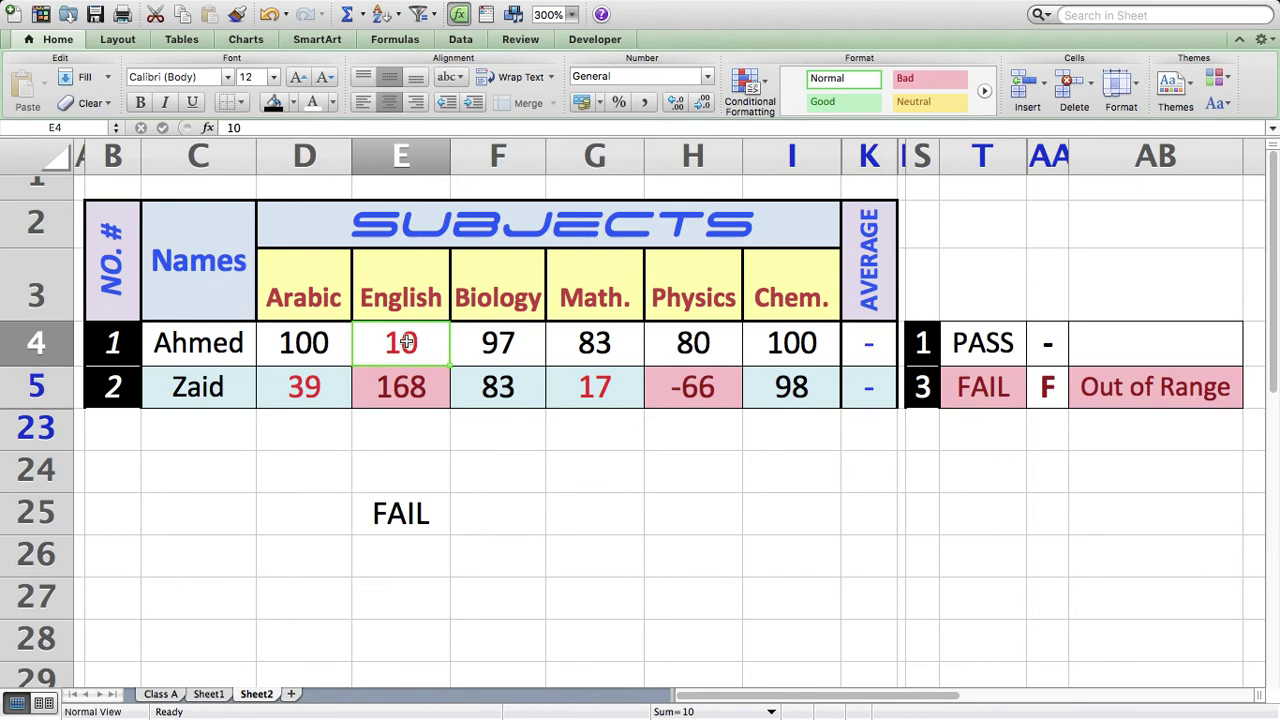
type("90")
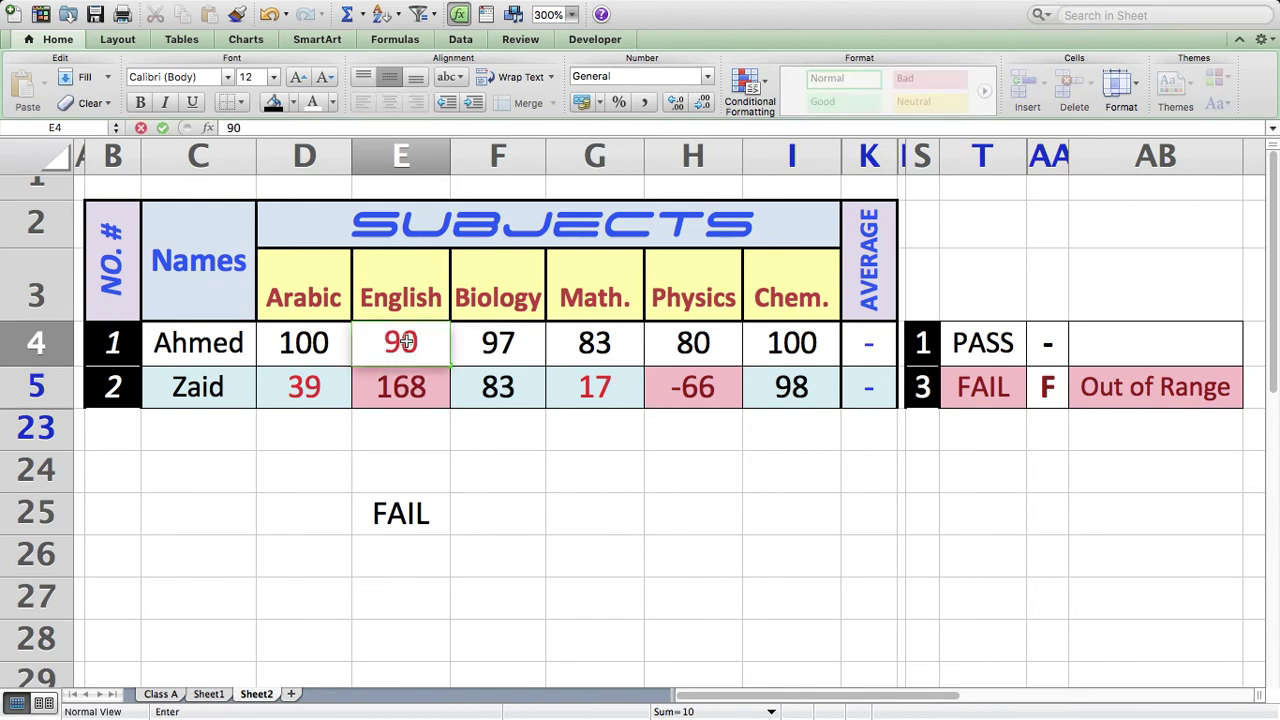
key("Return")
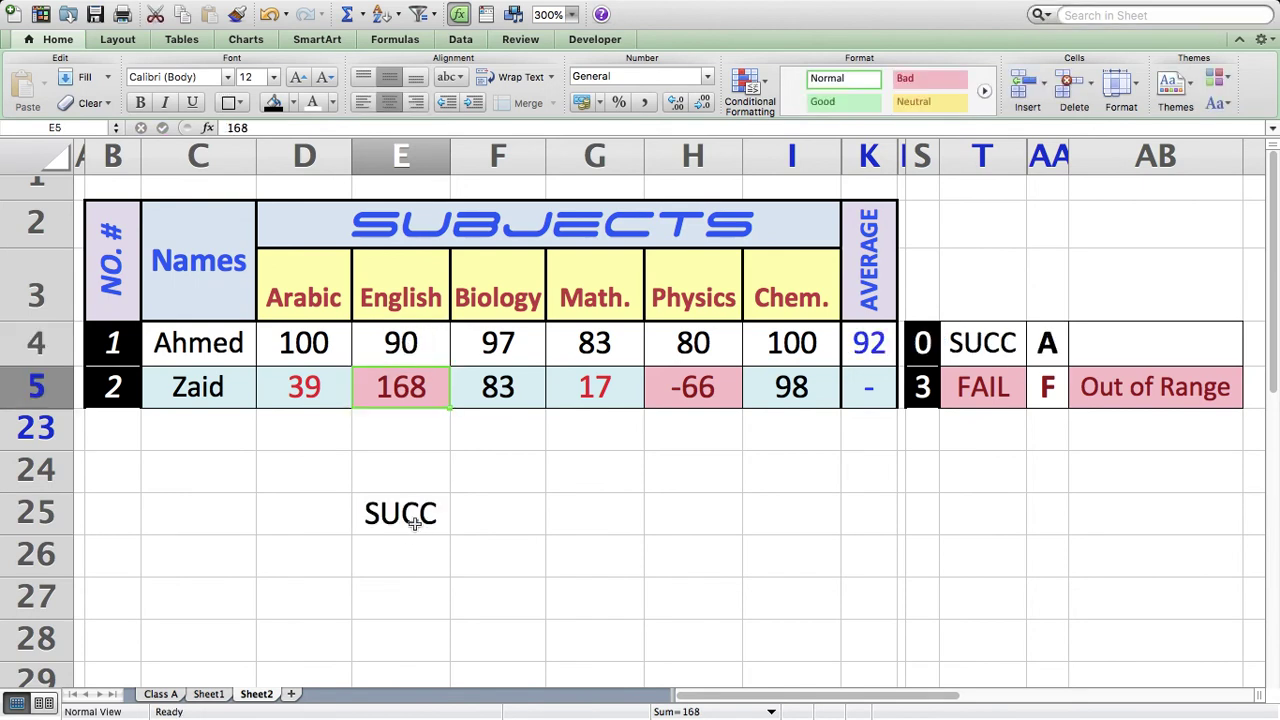
Rewrite the logical test of the IF formula in E25 as E4>49, keeping the SUCC and FAIL results
double_click(405, 518)
left_click(593, 514)
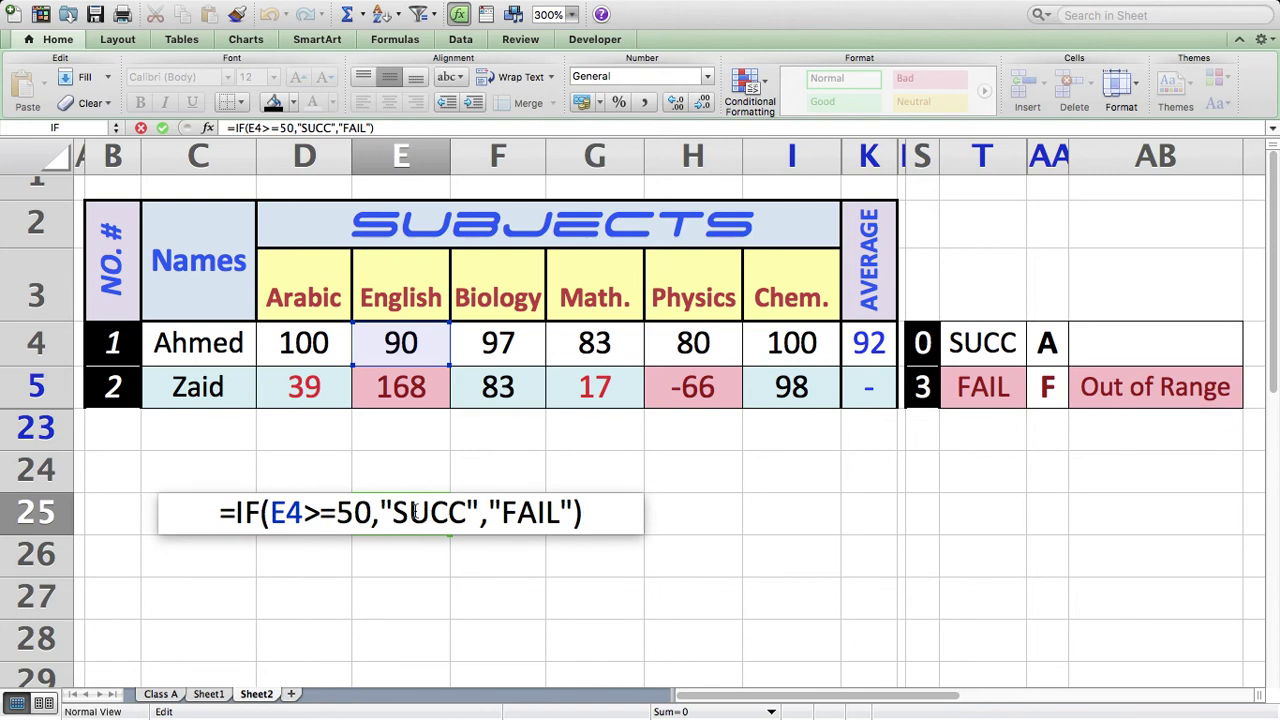
left_click(340, 513)
left_click_drag(304, 513, 336, 513)
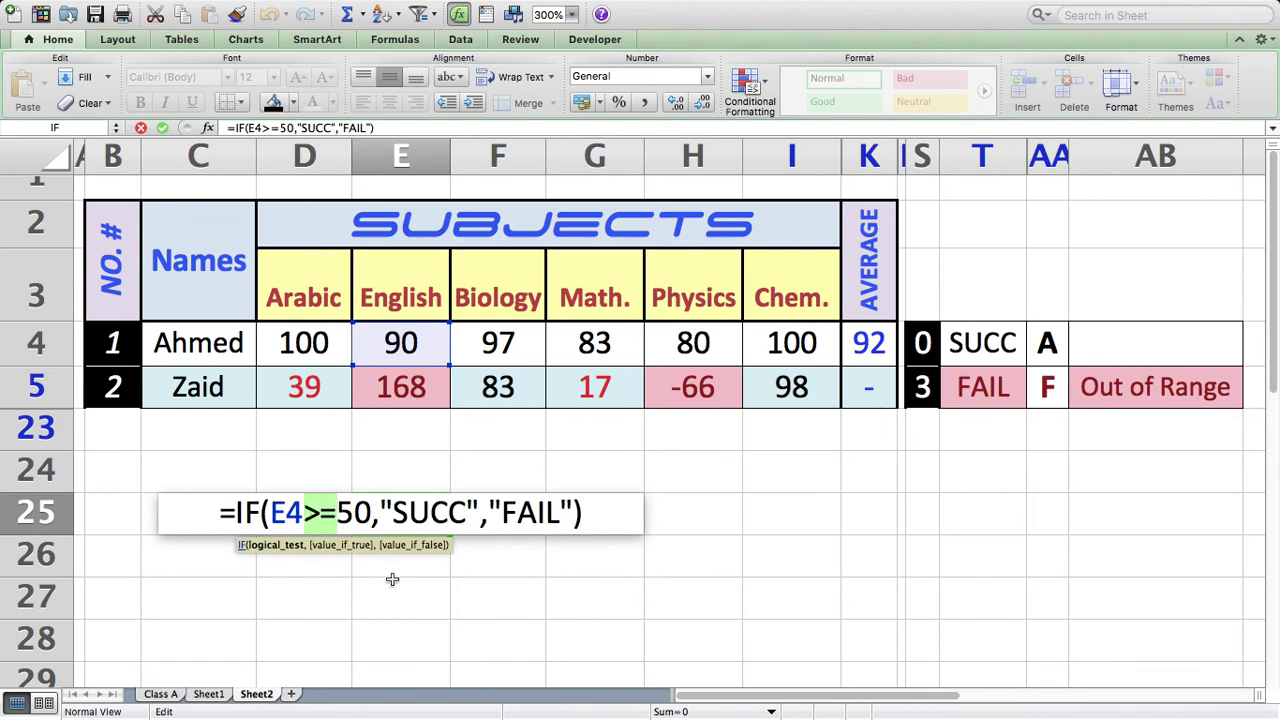
type(">")
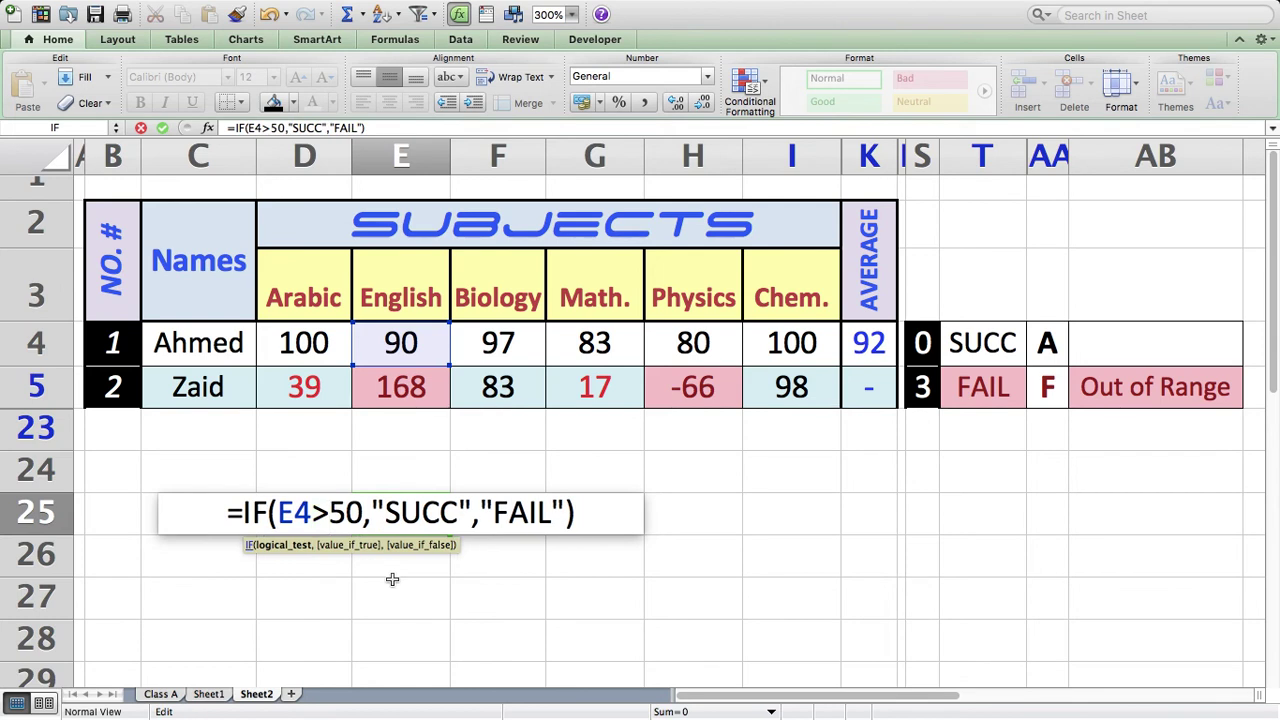
key("Delete")
key("Delete")
type("49")
key("Return")
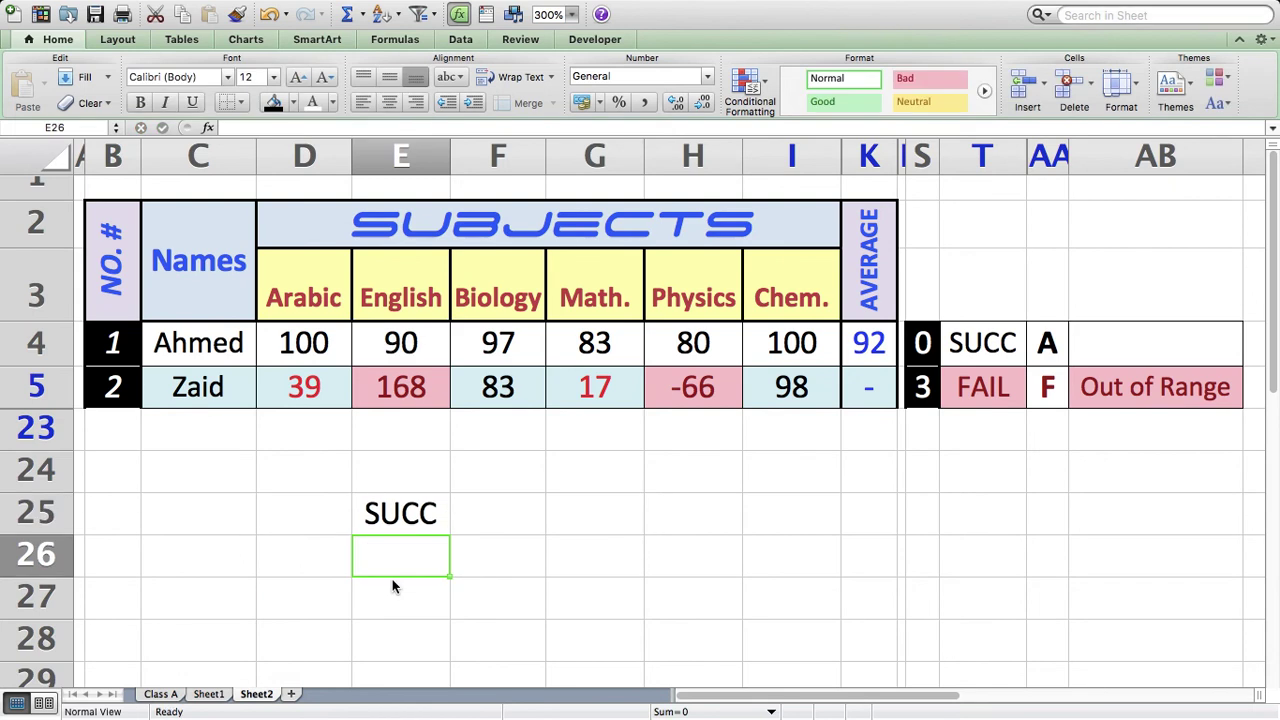
Test the revised formula with an English mark of 49 for the first student, and restore the mark to 90
left_click(410, 343)
type("49")
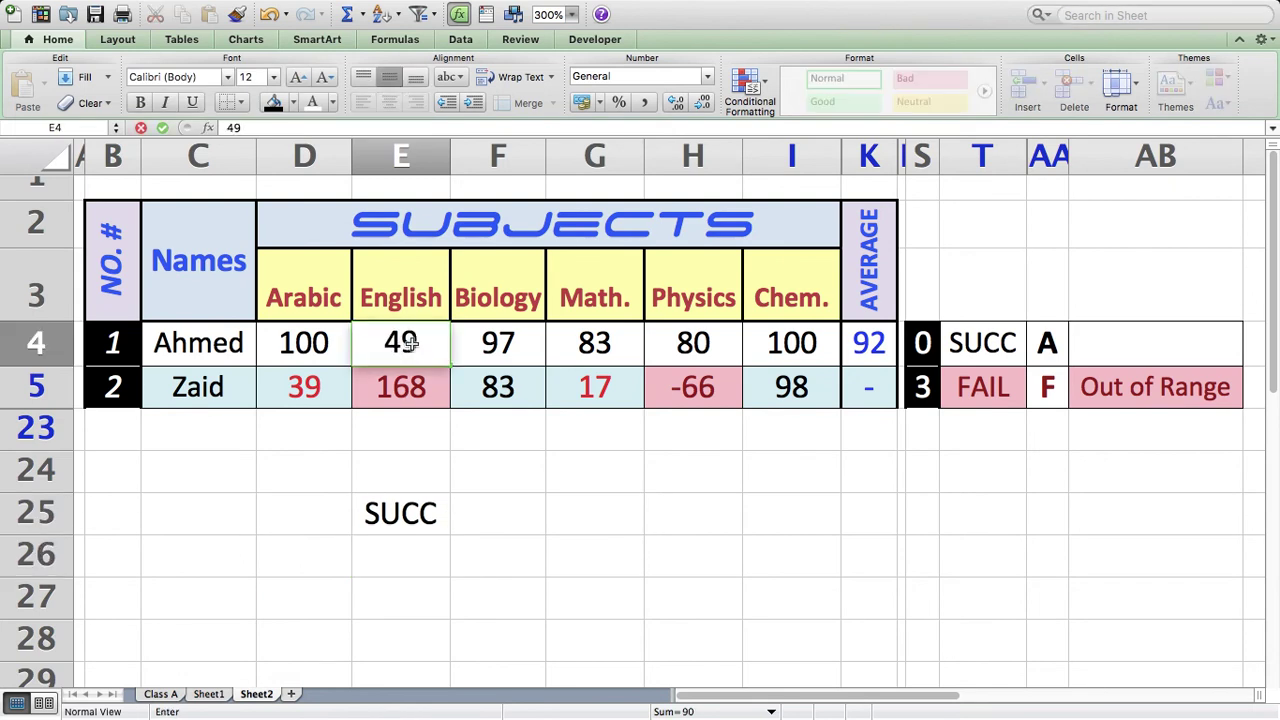
key("Return")
left_click(412, 350)
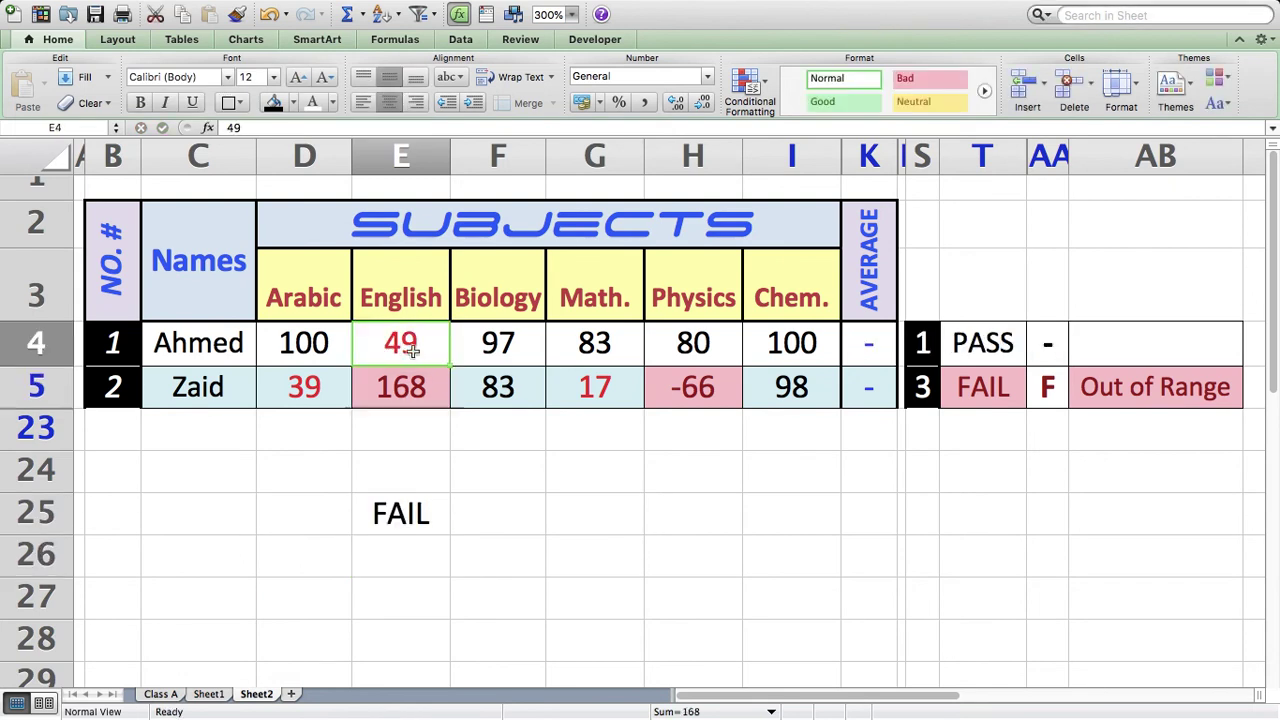
type("90")
key("Return")
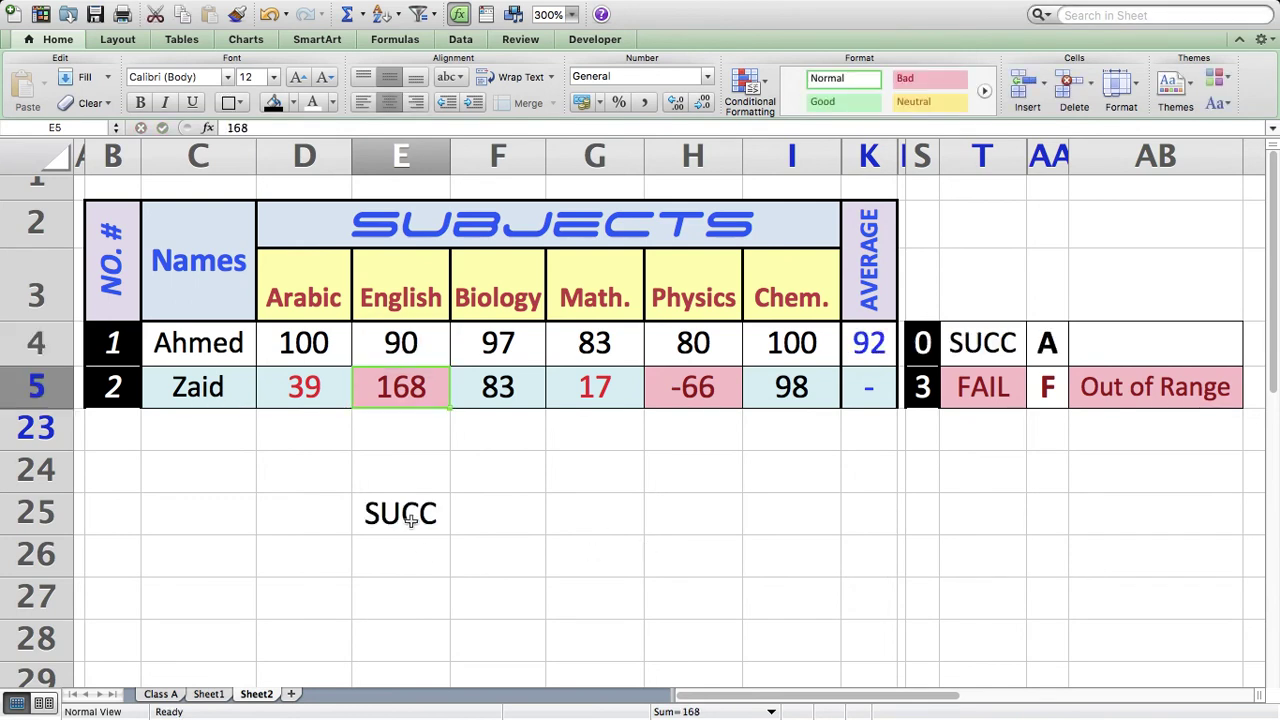
Set the second student's Arabic mark to 50
left_click(409, 519)
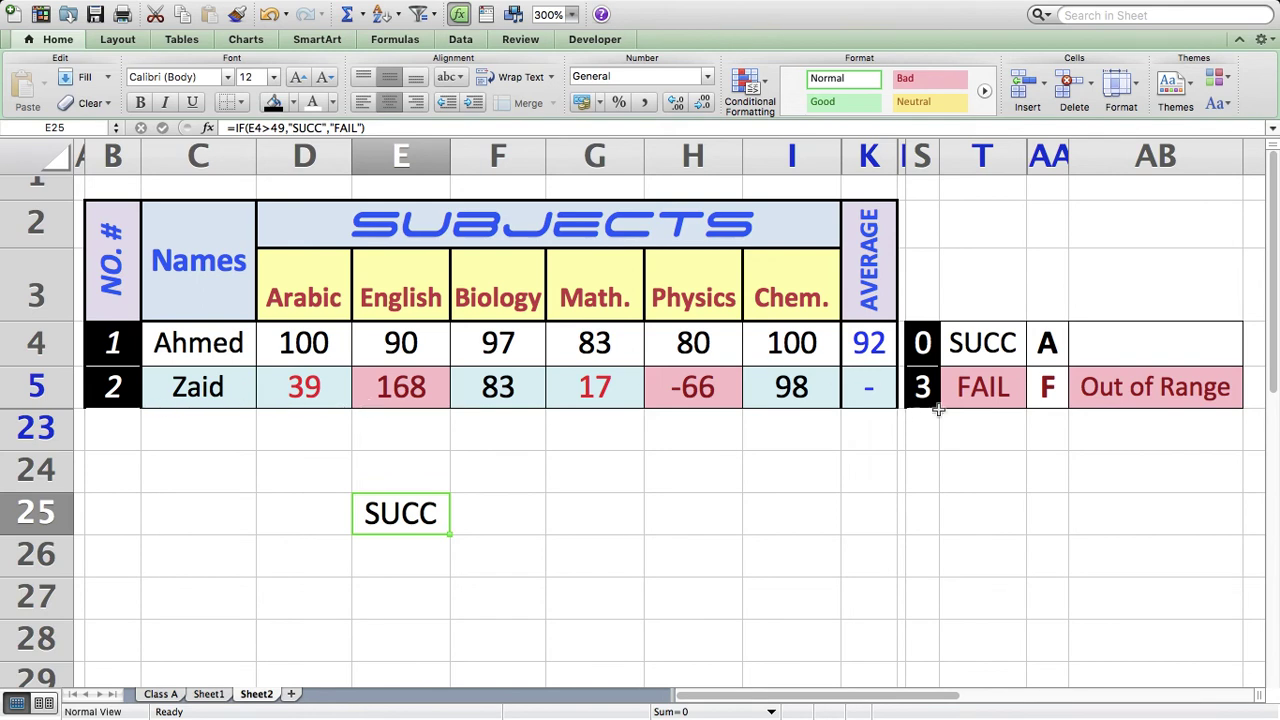
left_click(312, 391)
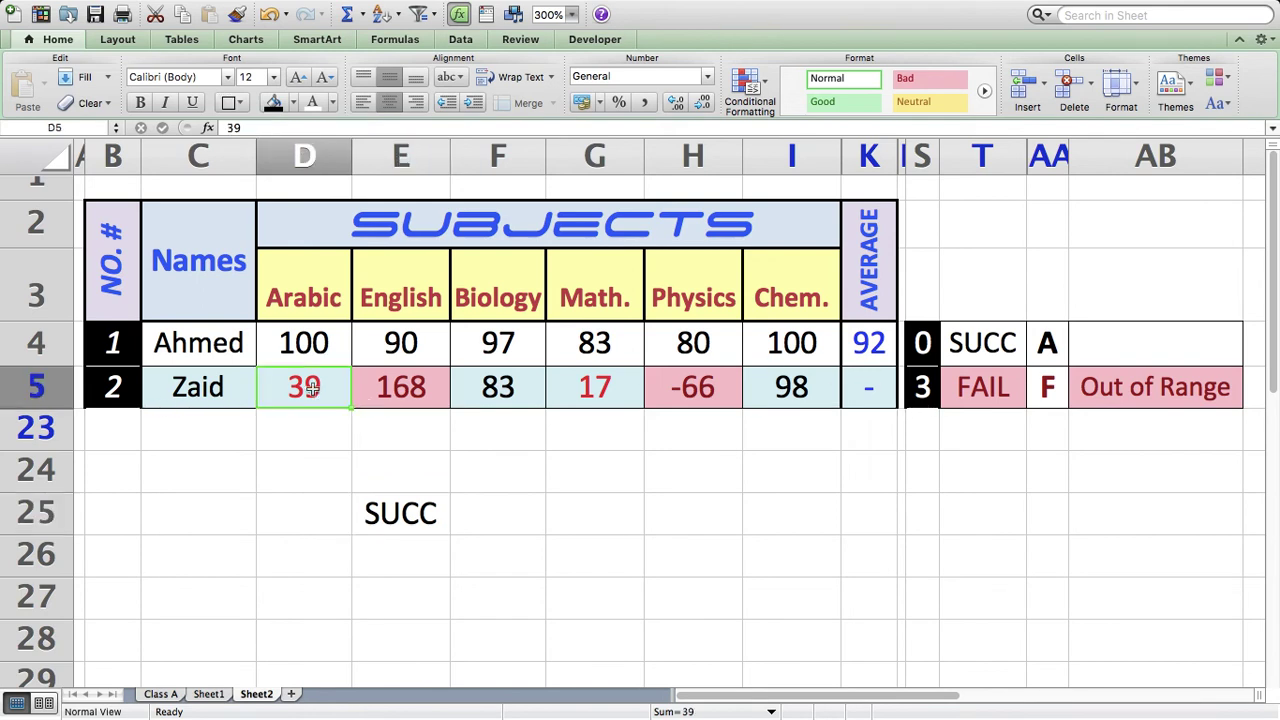
type("50")
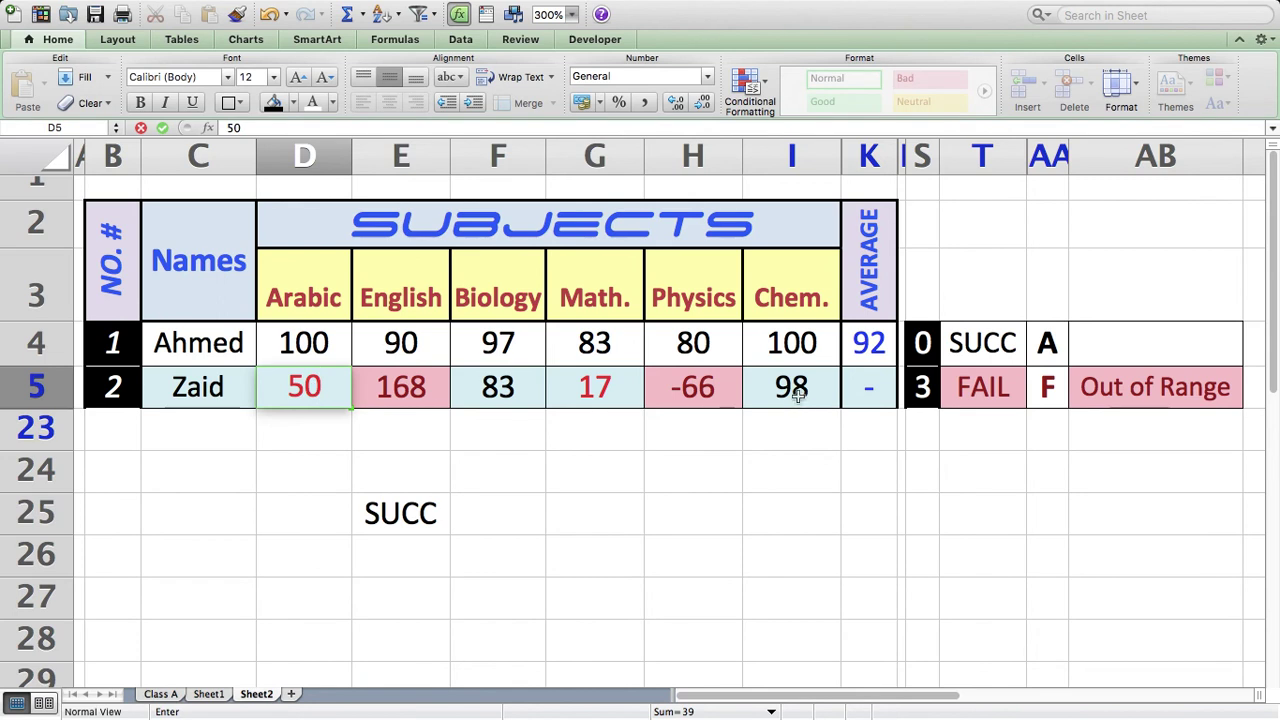
left_click(264, 438)
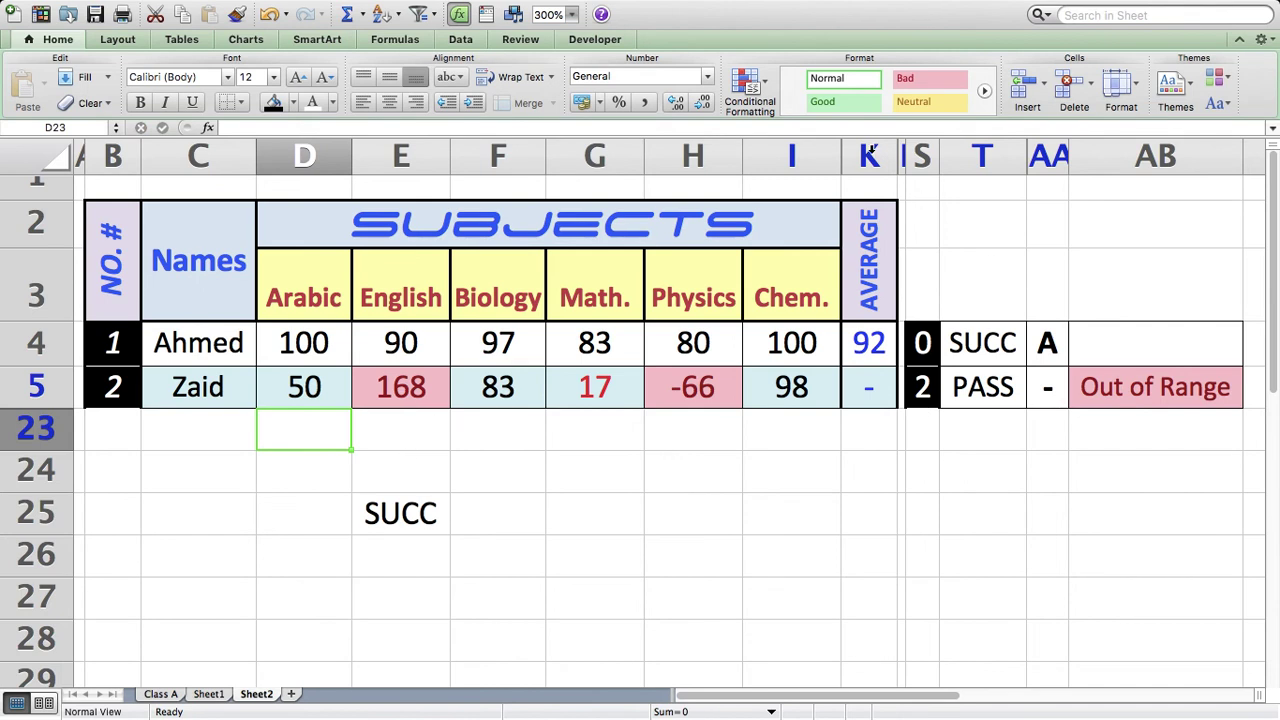
Unhide the columns between K and S
left_click_drag(869, 157, 915, 152)
right_click(915, 152)
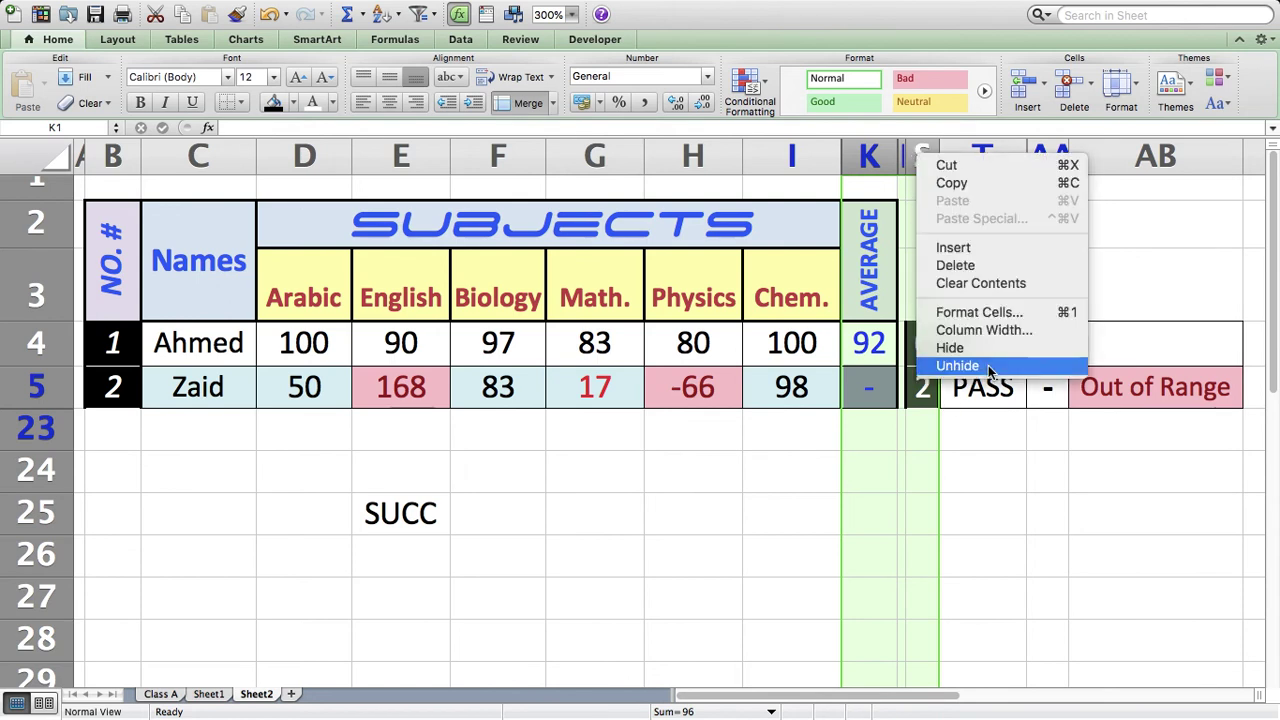
left_click(975, 365)
left_click(840, 541)
Clear the contents of the helper cells L4:Q5
left_click_drag(912, 342, 1053, 395)
right_click(1053, 395)
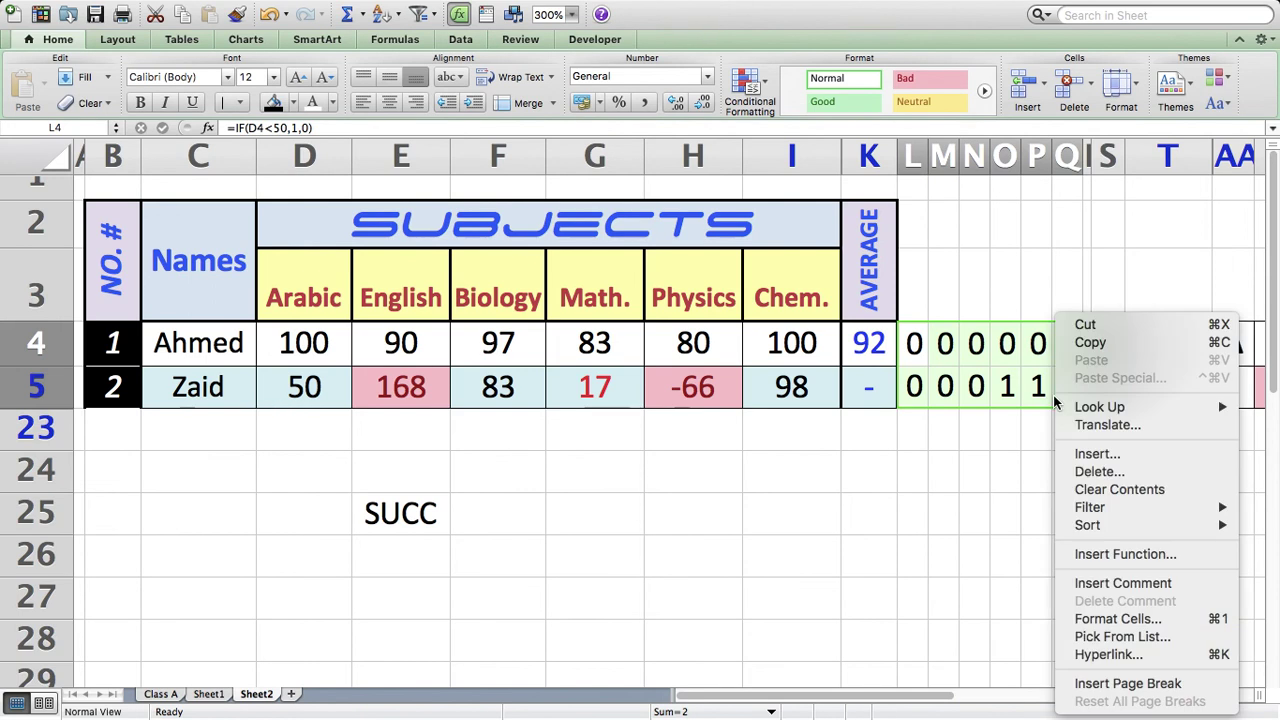
left_click(1157, 489)
Enter the formula =IF(D4<50,1,0) in L4 to flag a failing Arabic mark for the first student
left_click(912, 346)
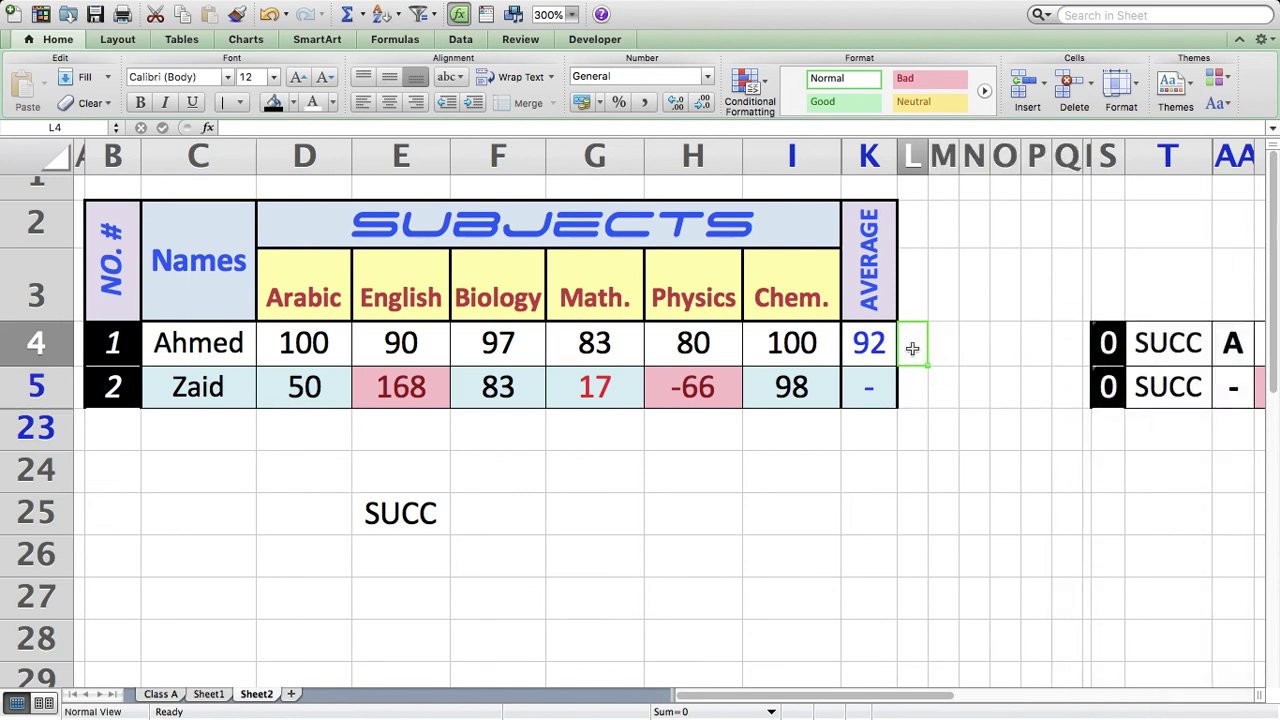
type("=IF")
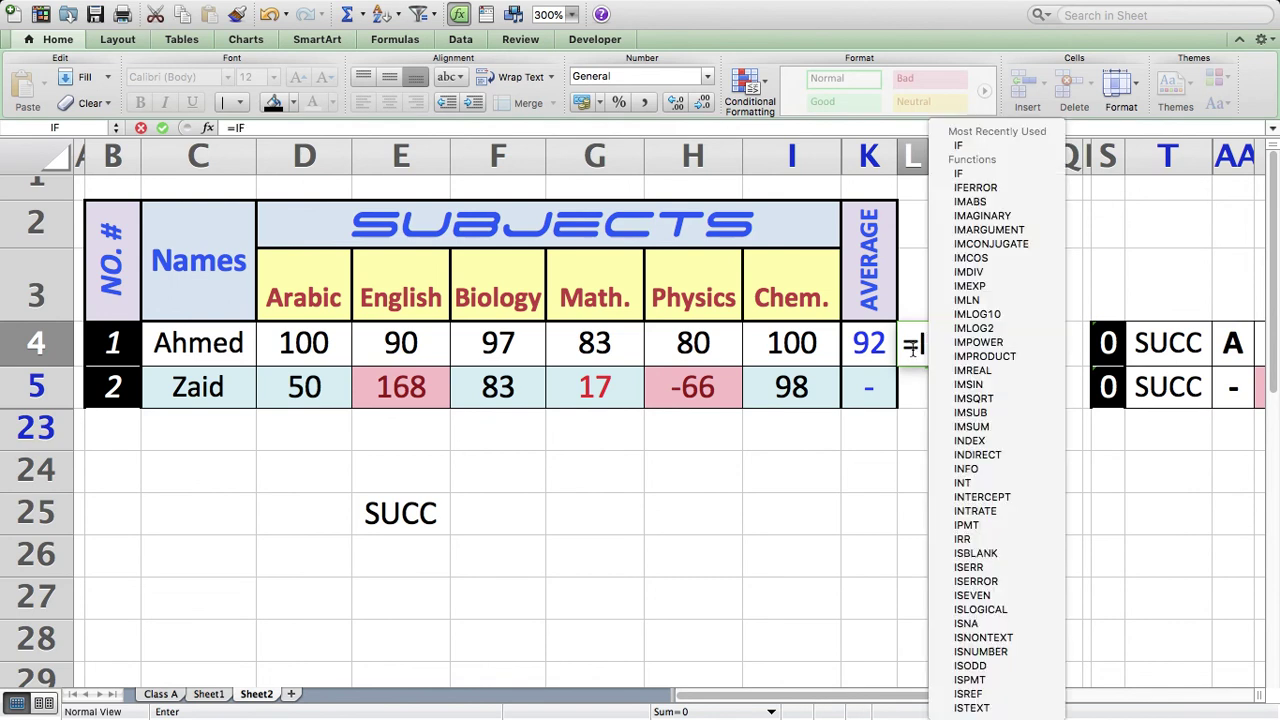
type("(")
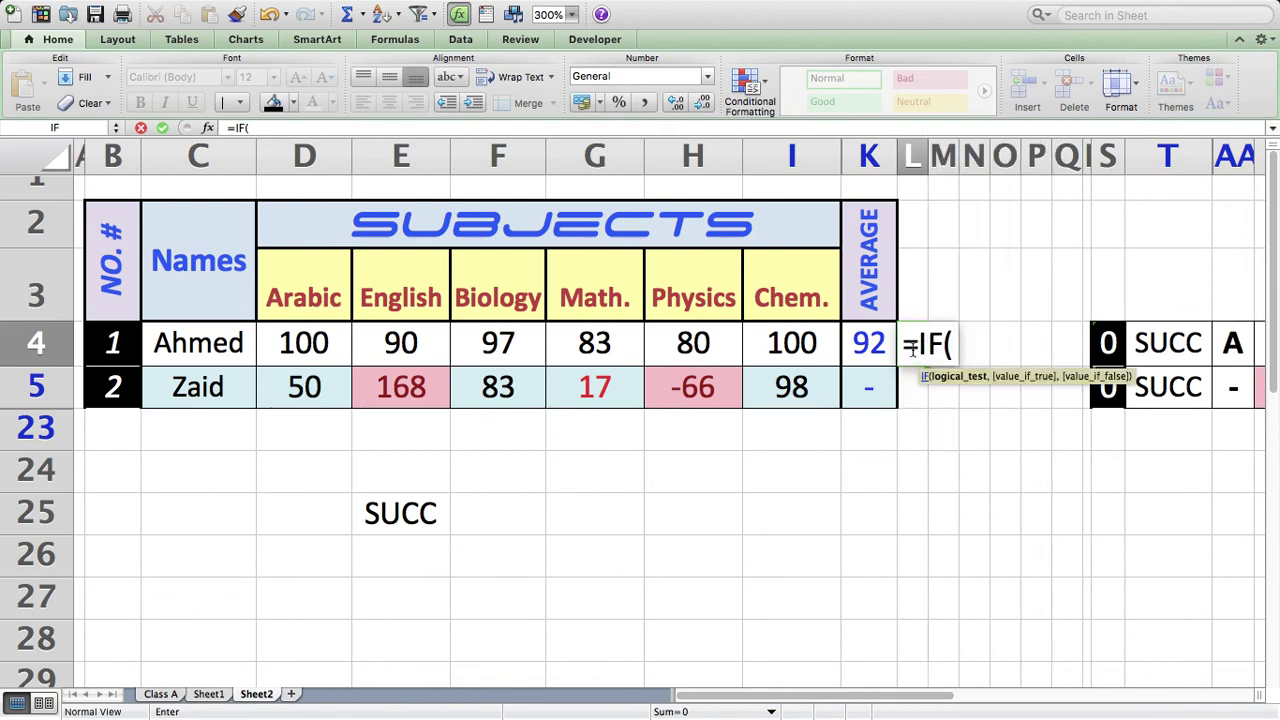
type("D")
key("BackSpace")
left_click(312, 344)
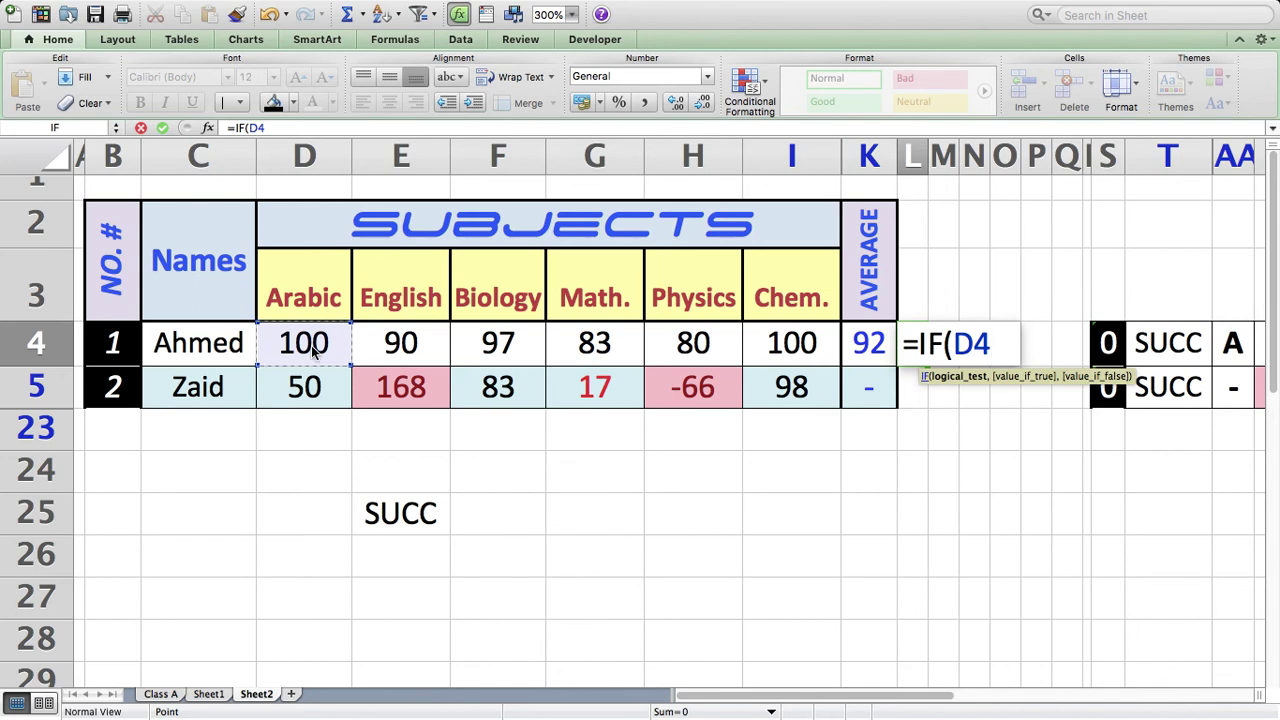
type("<")
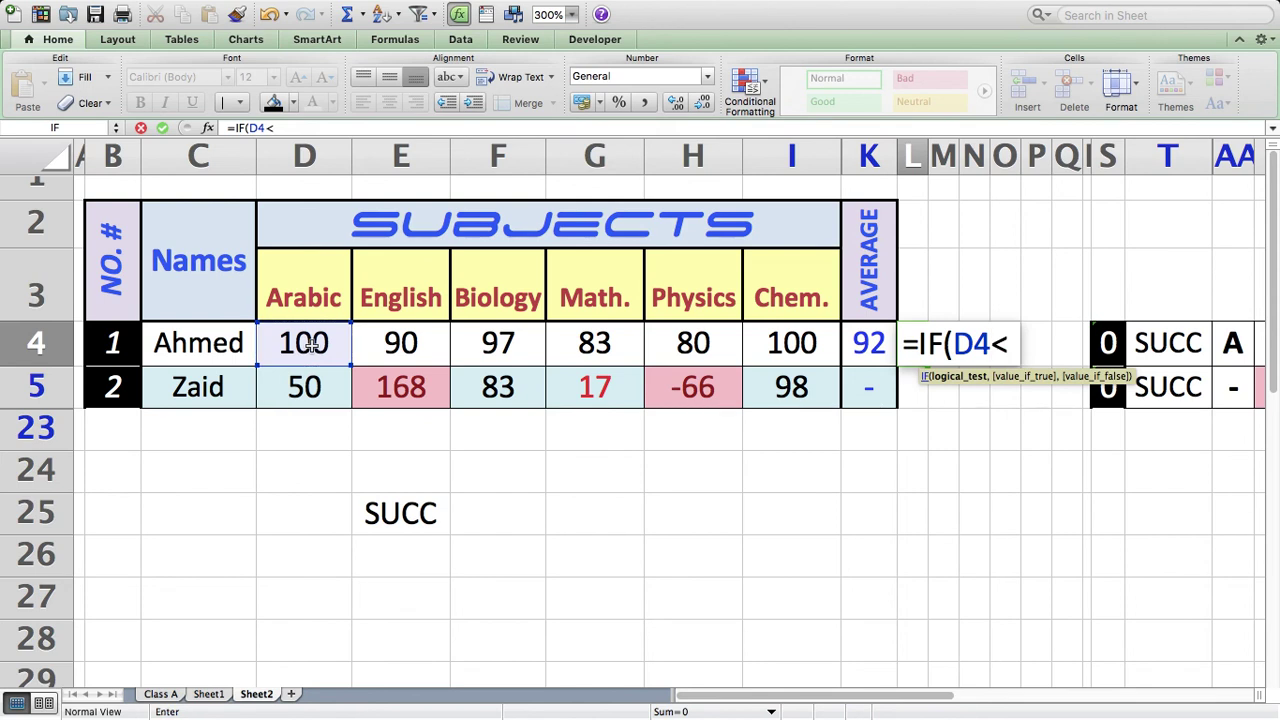
type("50")
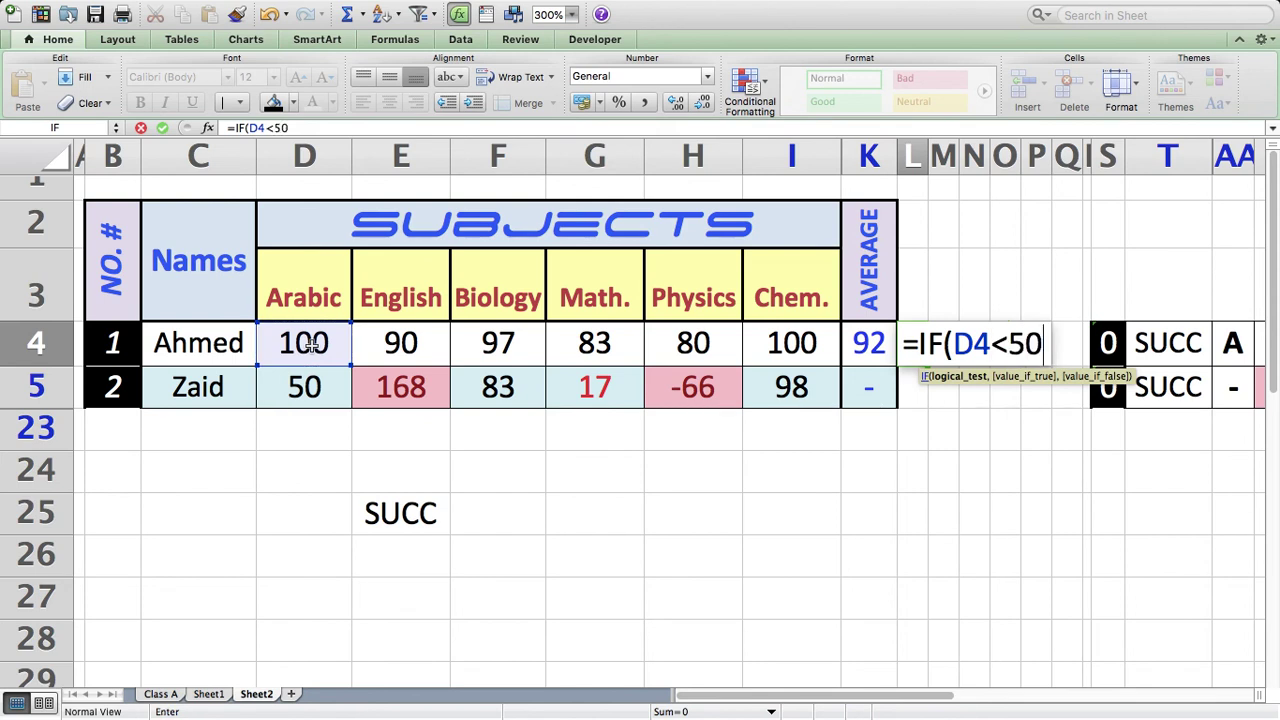
type(",1,0")
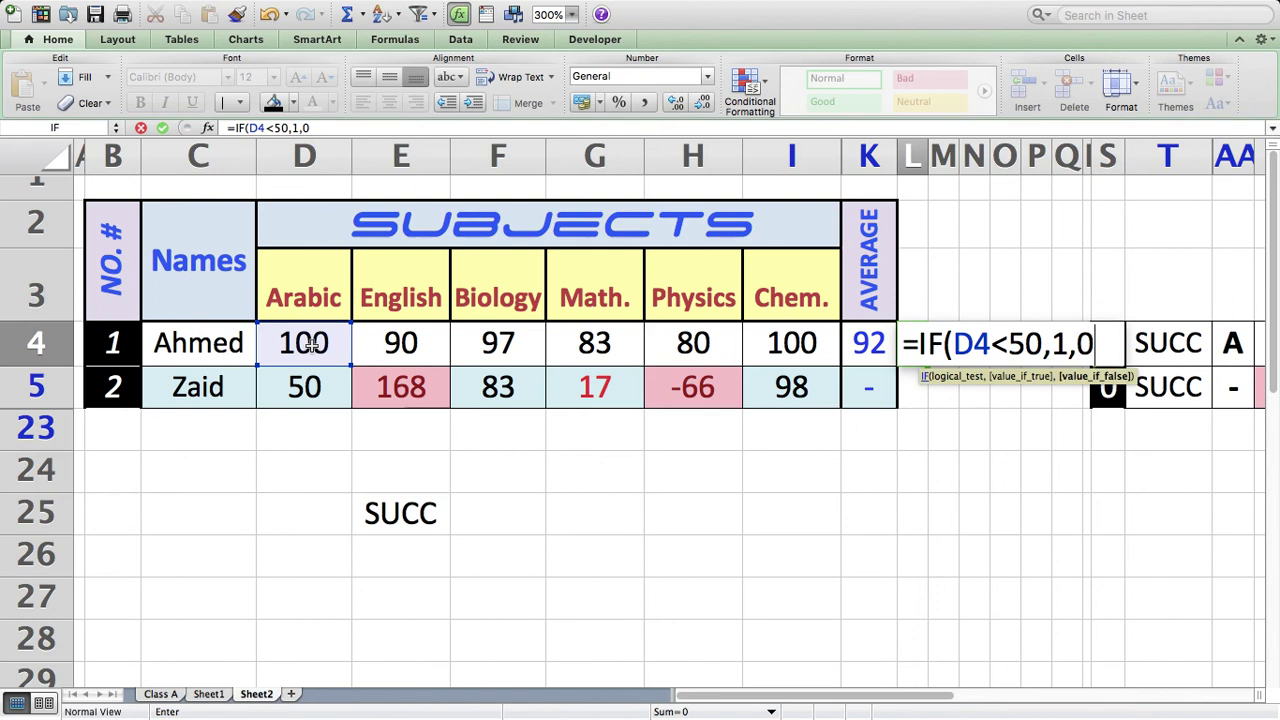
type(")")
key("Return")
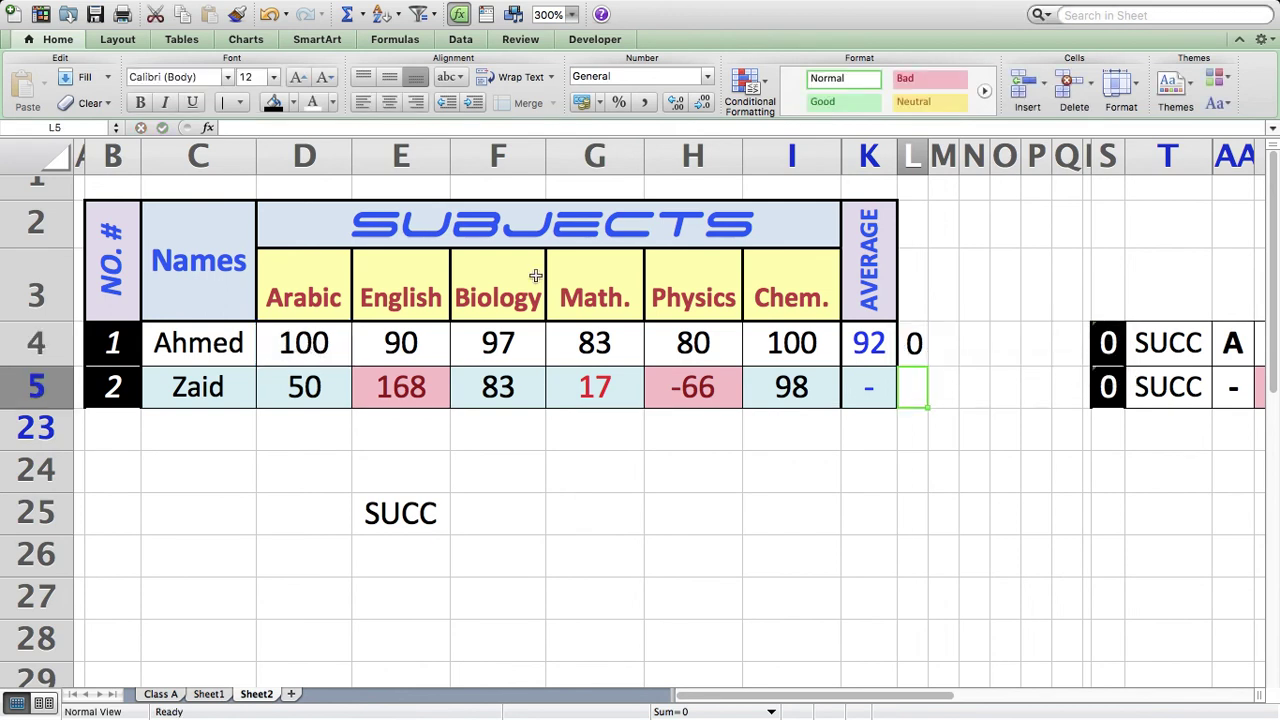
Fill the L4 formula across to Q4, and go through the first student's marks from Chemistry back to Arabic
left_click(912, 347)
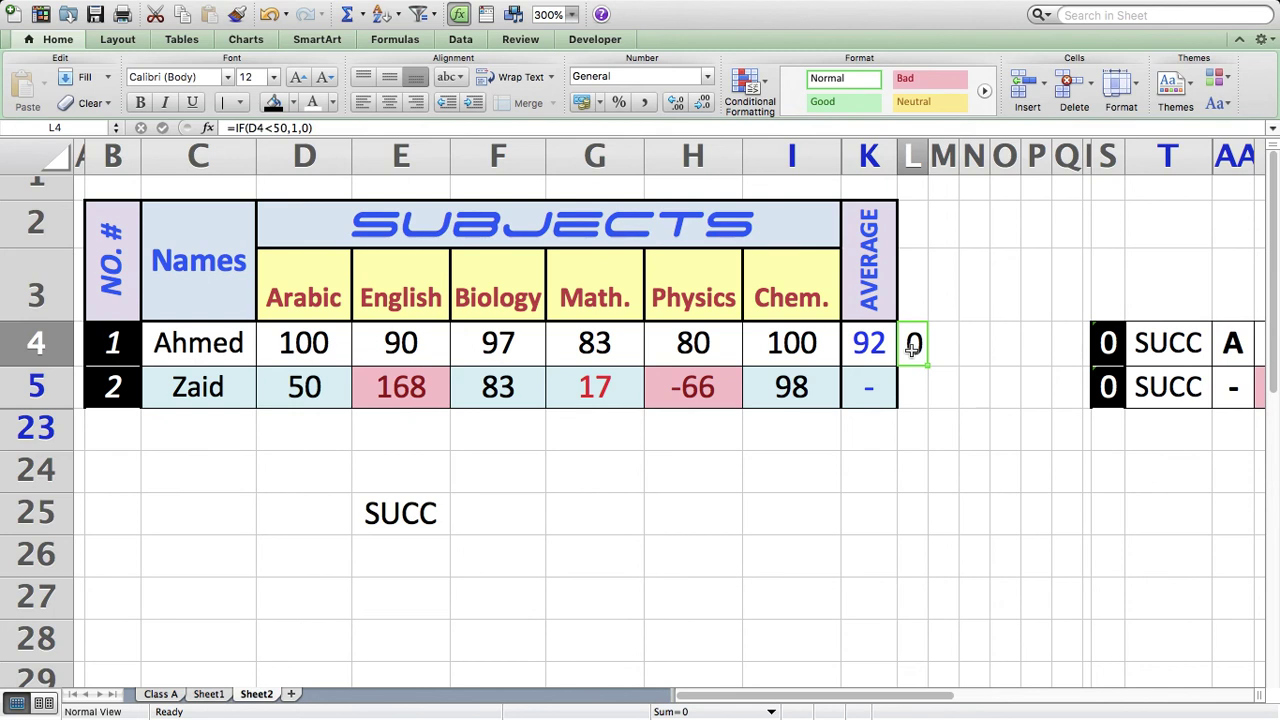
left_click_drag(929, 366, 1070, 358)
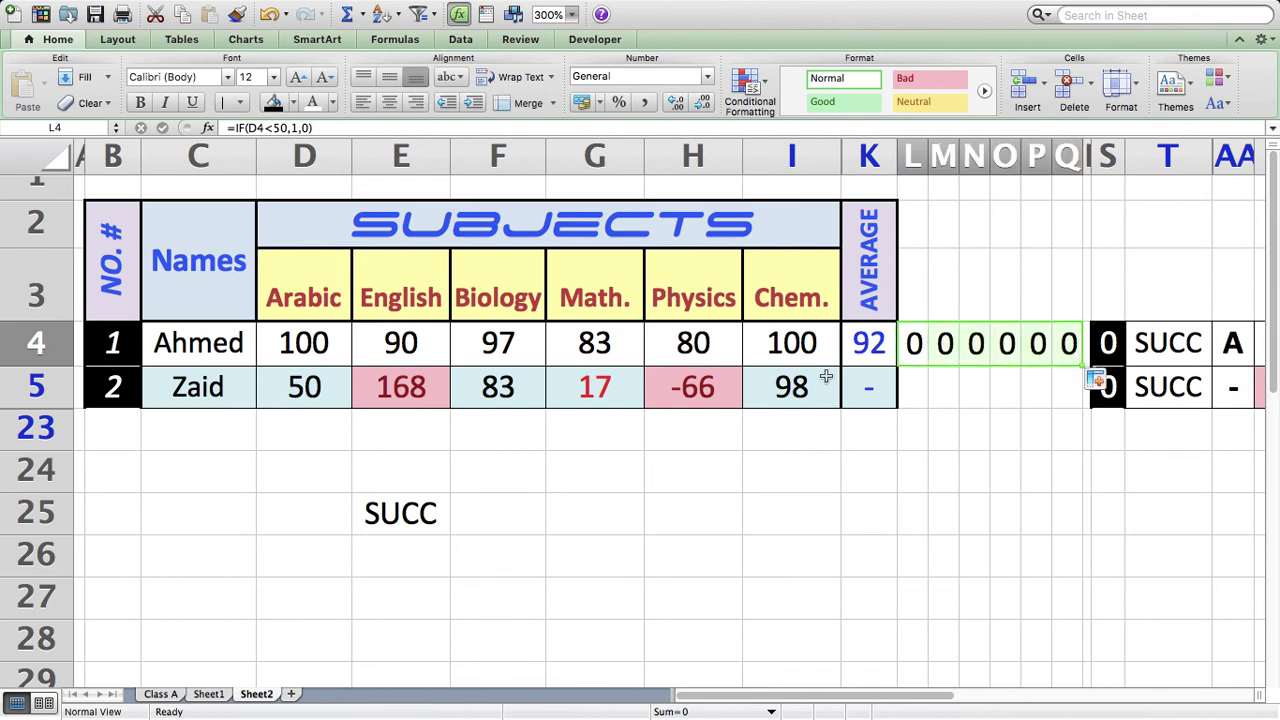
left_click(805, 350)
key("Left")
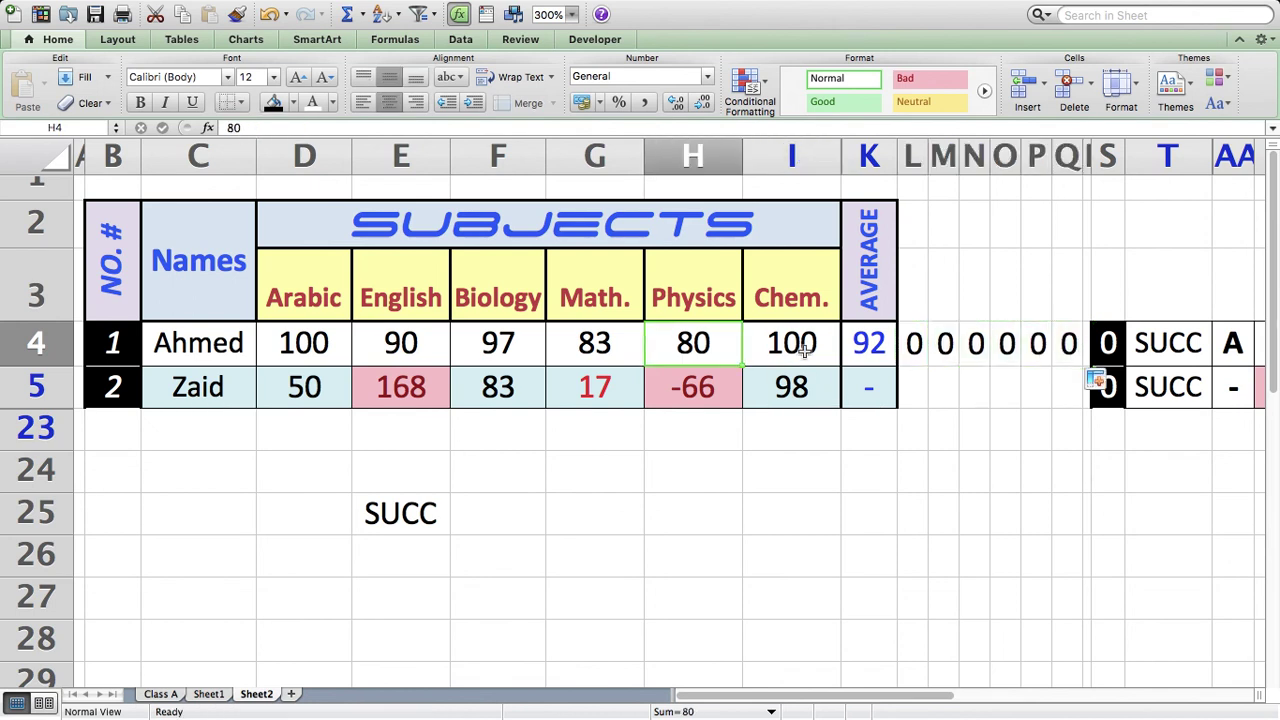
key("Left")
key("Left")
key("Left")
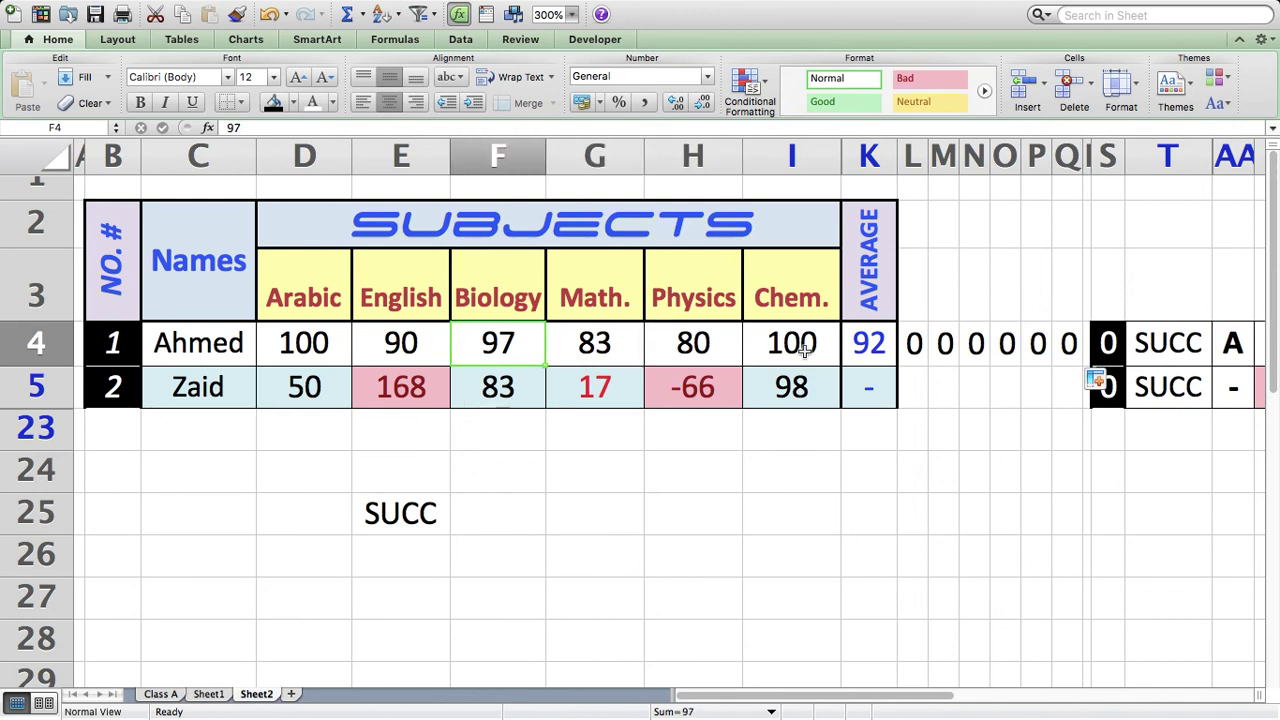
key("Left")
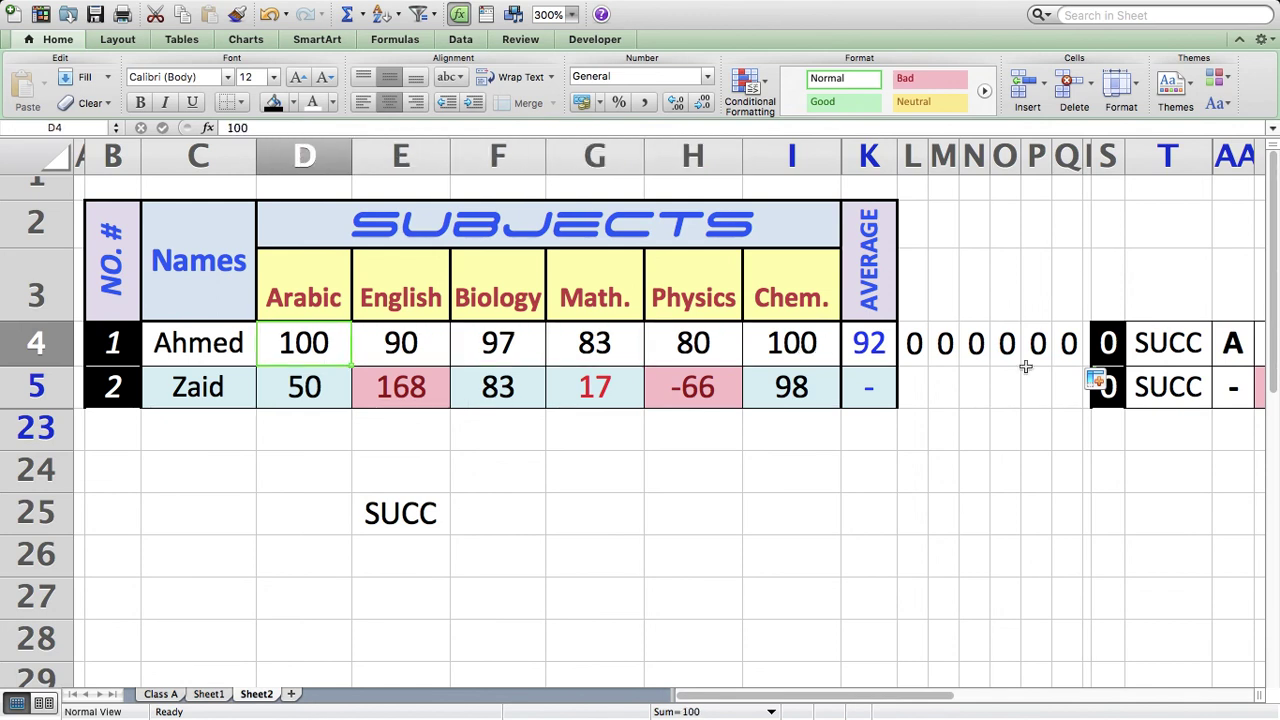
left_click(699, 437)
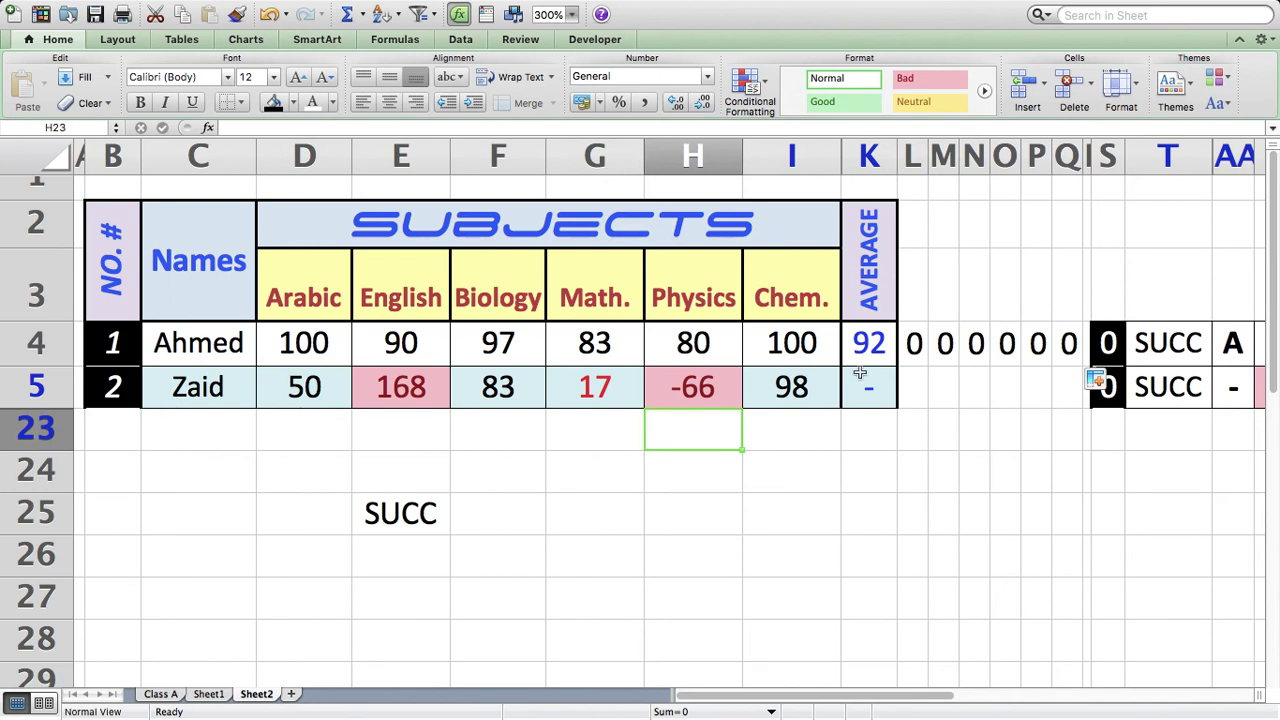
Set the first student's English mark to 9 and check its fail flag in M4
left_click(422, 345)
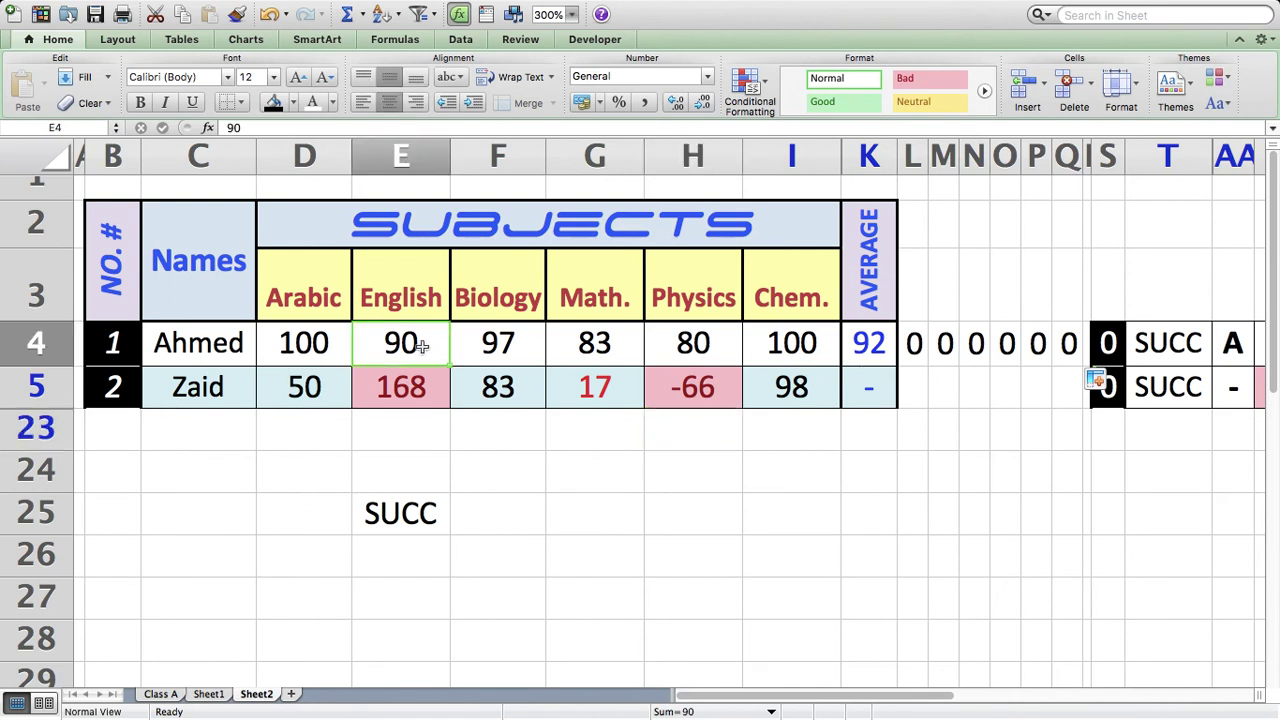
type("9")
key("Return")
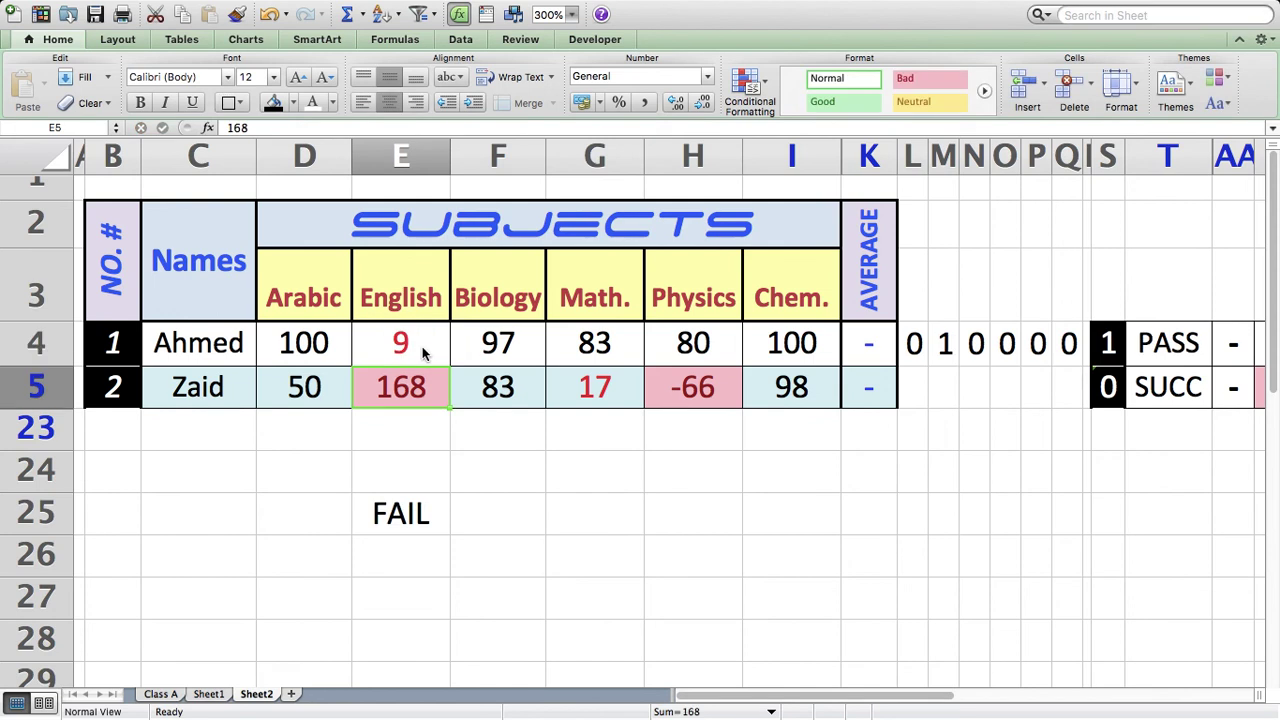
left_click(945, 343)
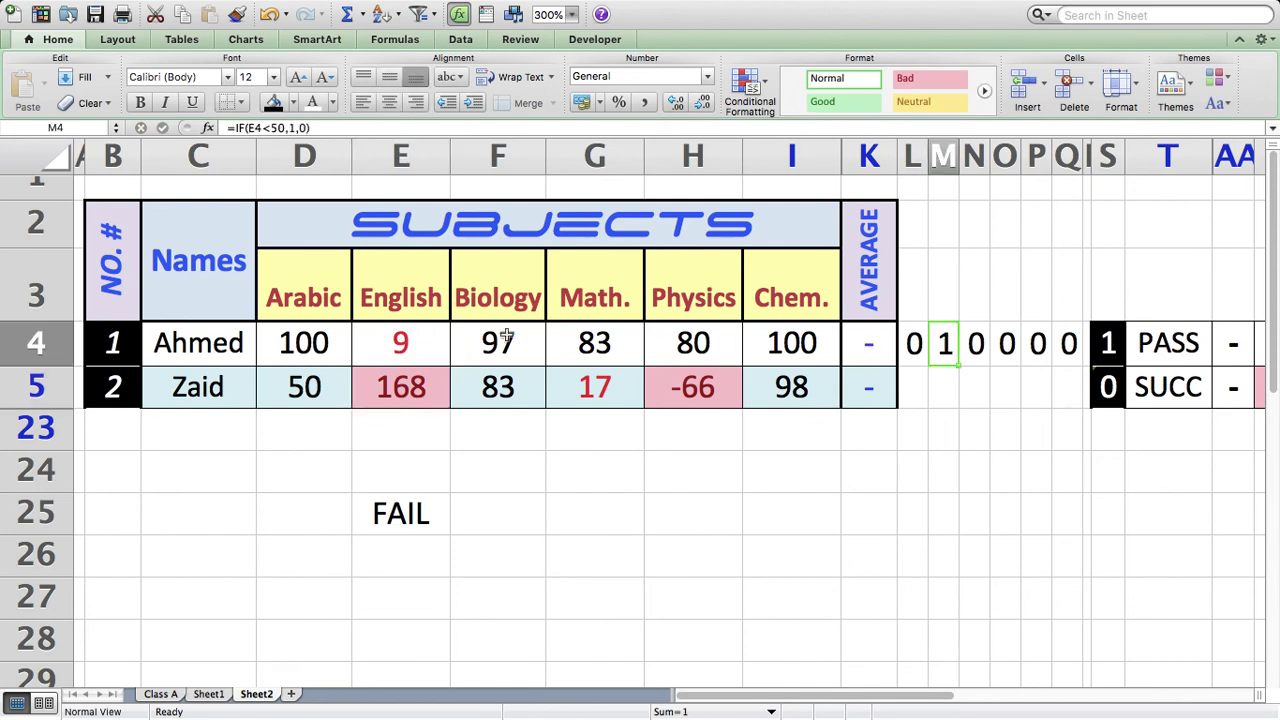
Set the first student's Physics mark to 8 and check the fail flags in P4 and M4
left_click(703, 343)
type("8")
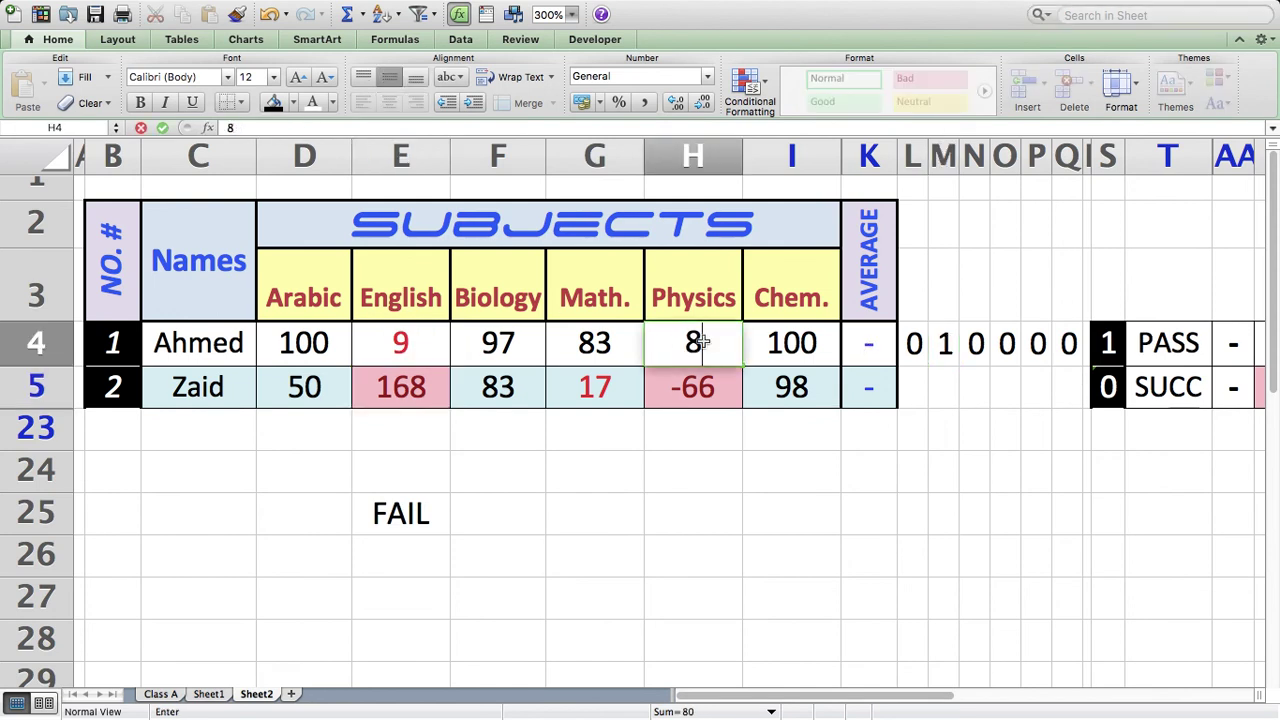
key("Return")
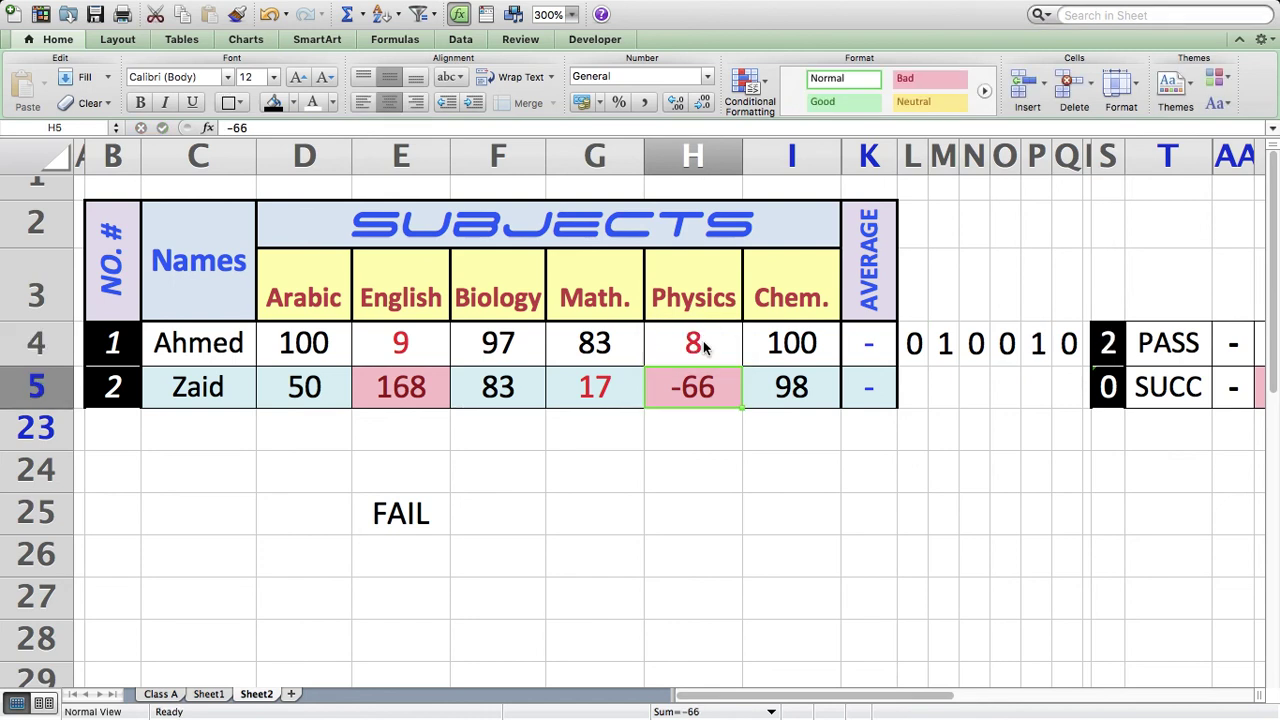
left_click(1040, 343)
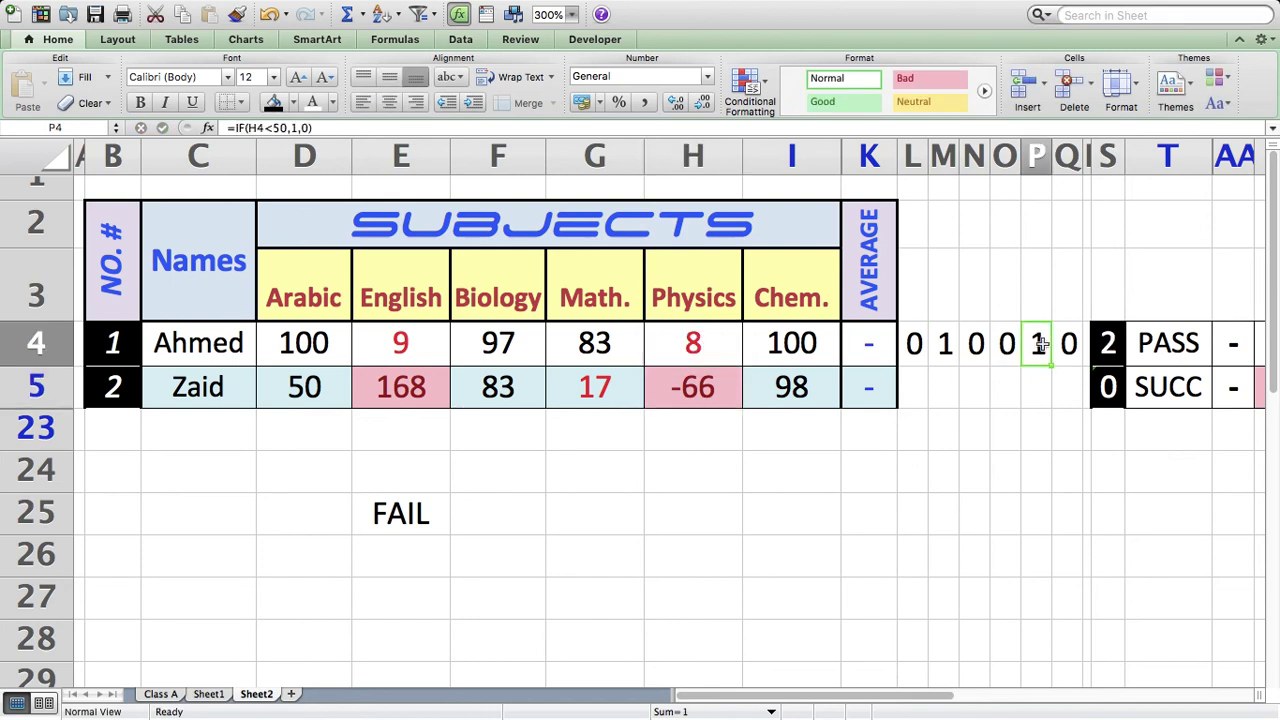
left_click(717, 348)
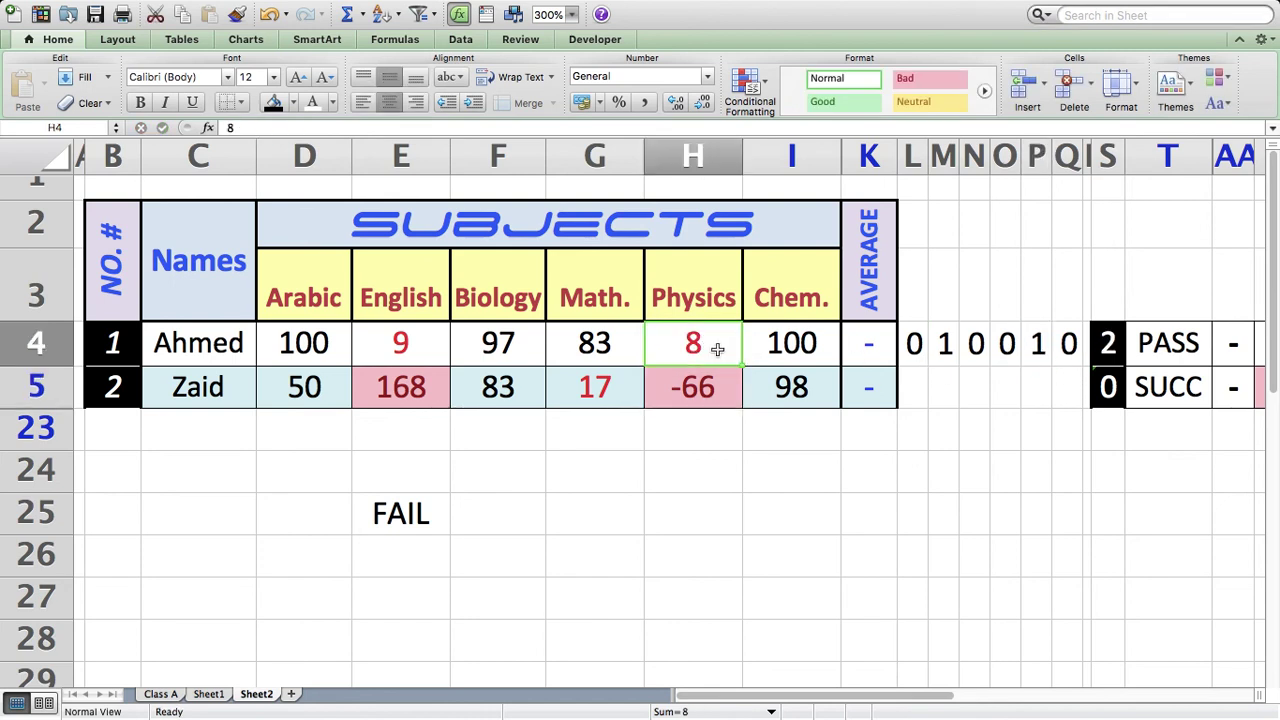
left_click(1038, 345)
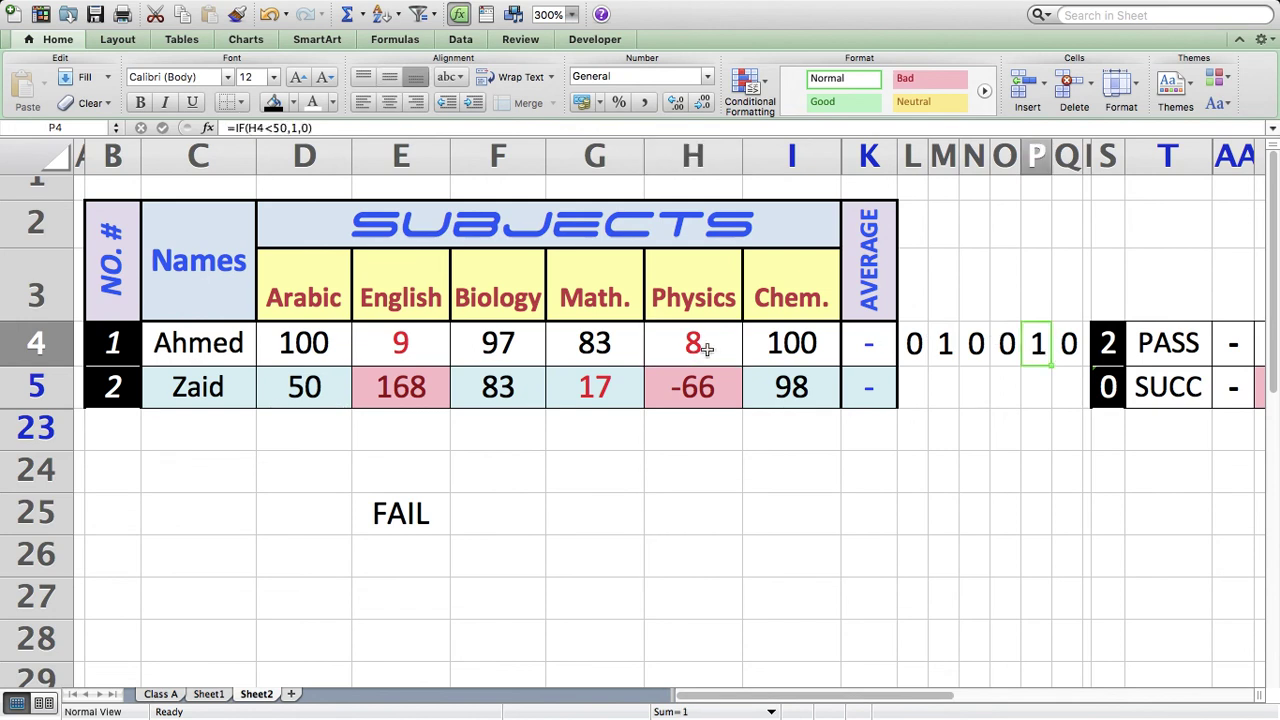
left_click(944, 350)
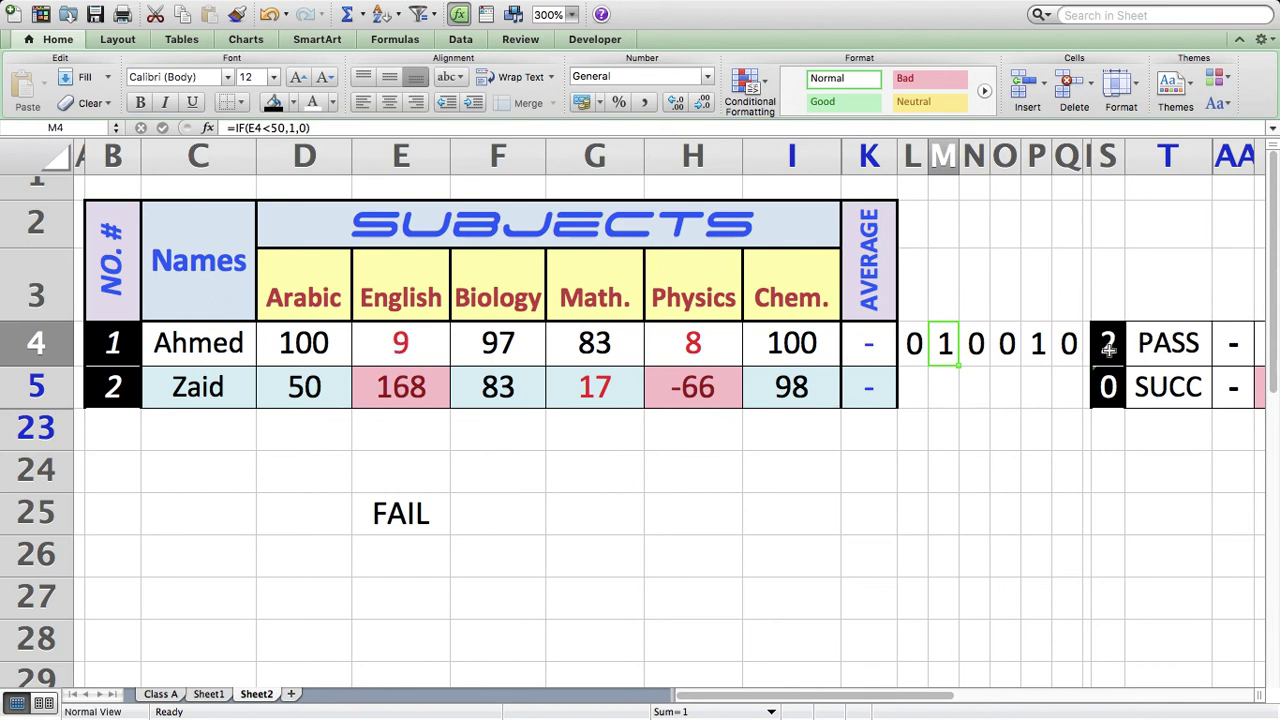
Inspect the SUM formula in S4 and its L4:Q4 range, leaving it as it is
left_click(1028, 391)
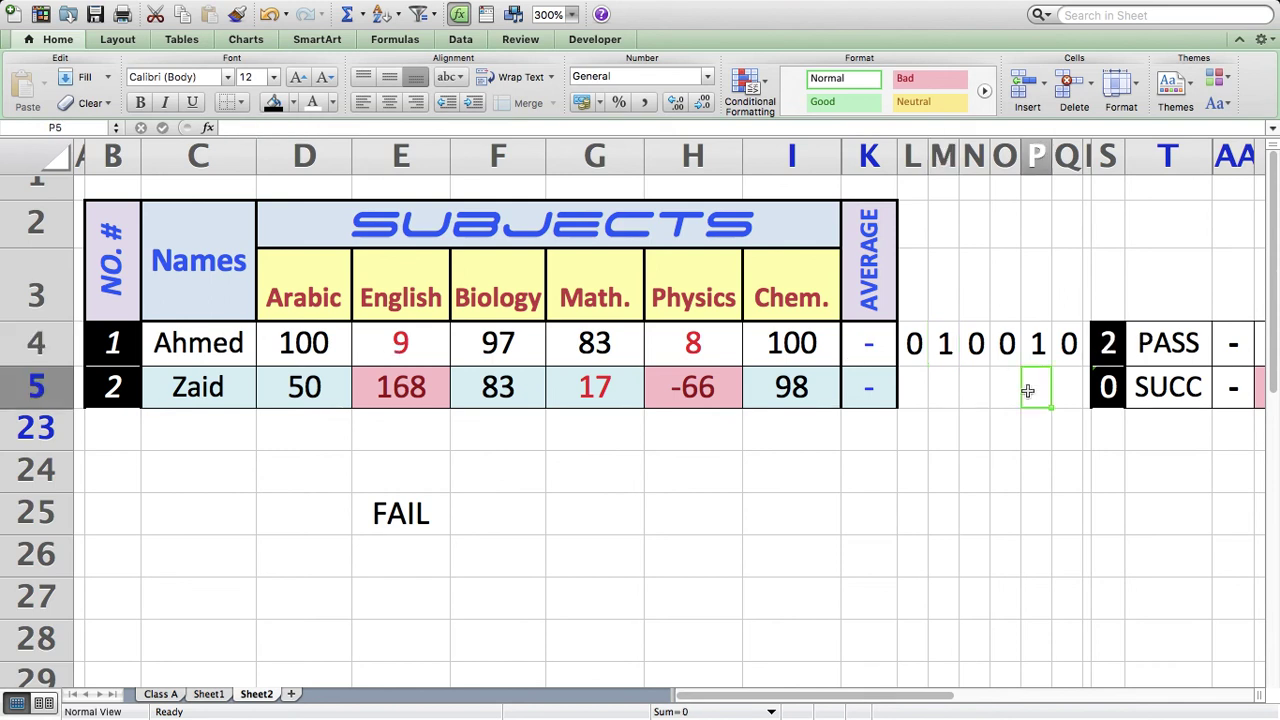
left_click(1108, 342)
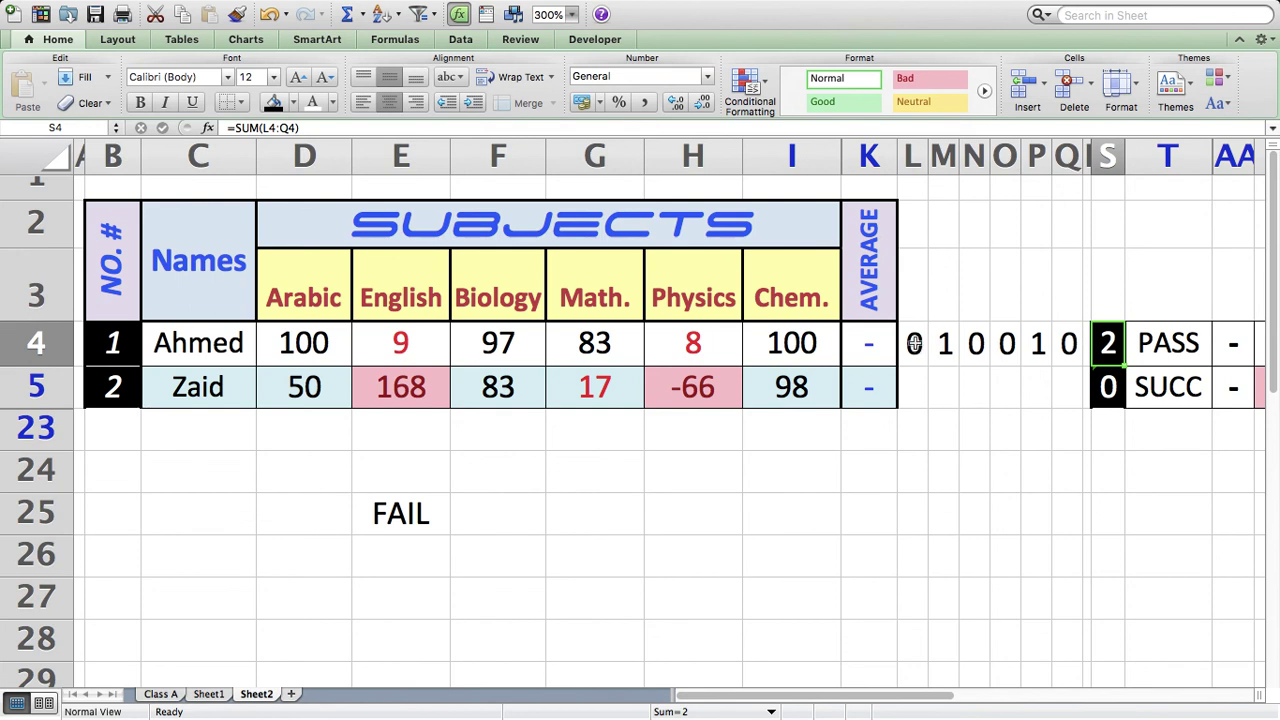
double_click(1109, 343)
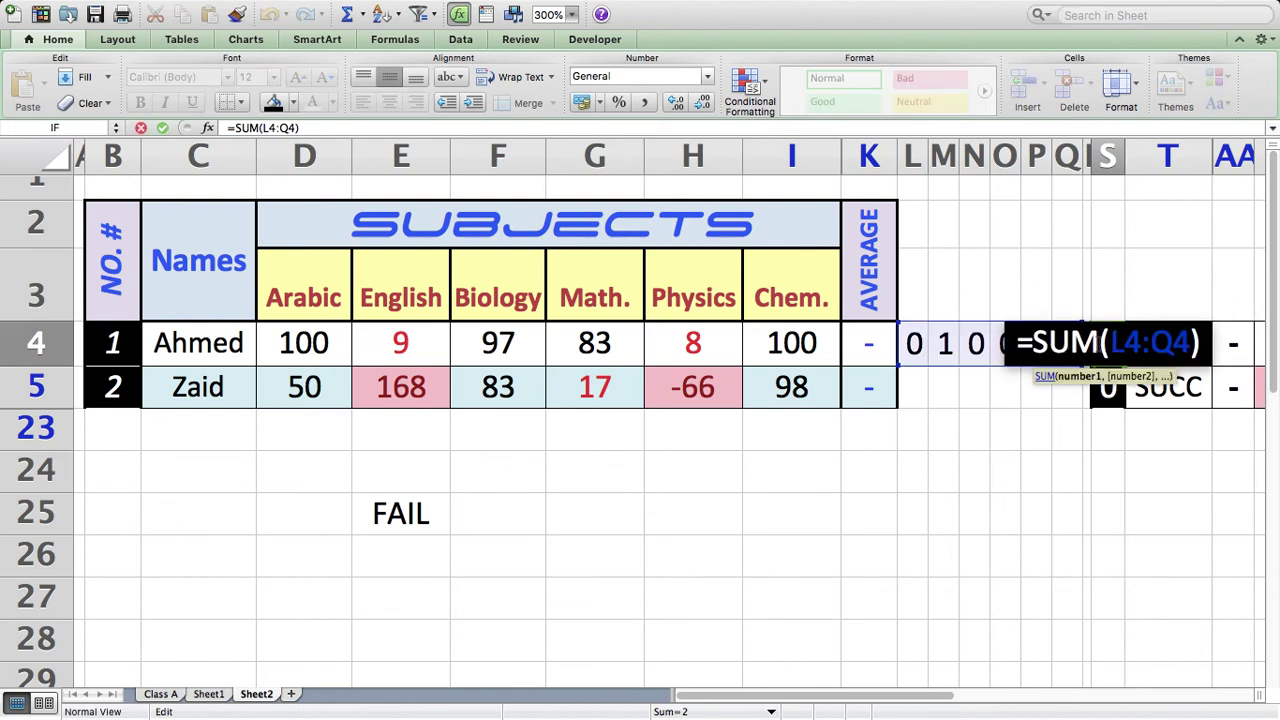
left_click_drag(1108, 343, 1190, 343)
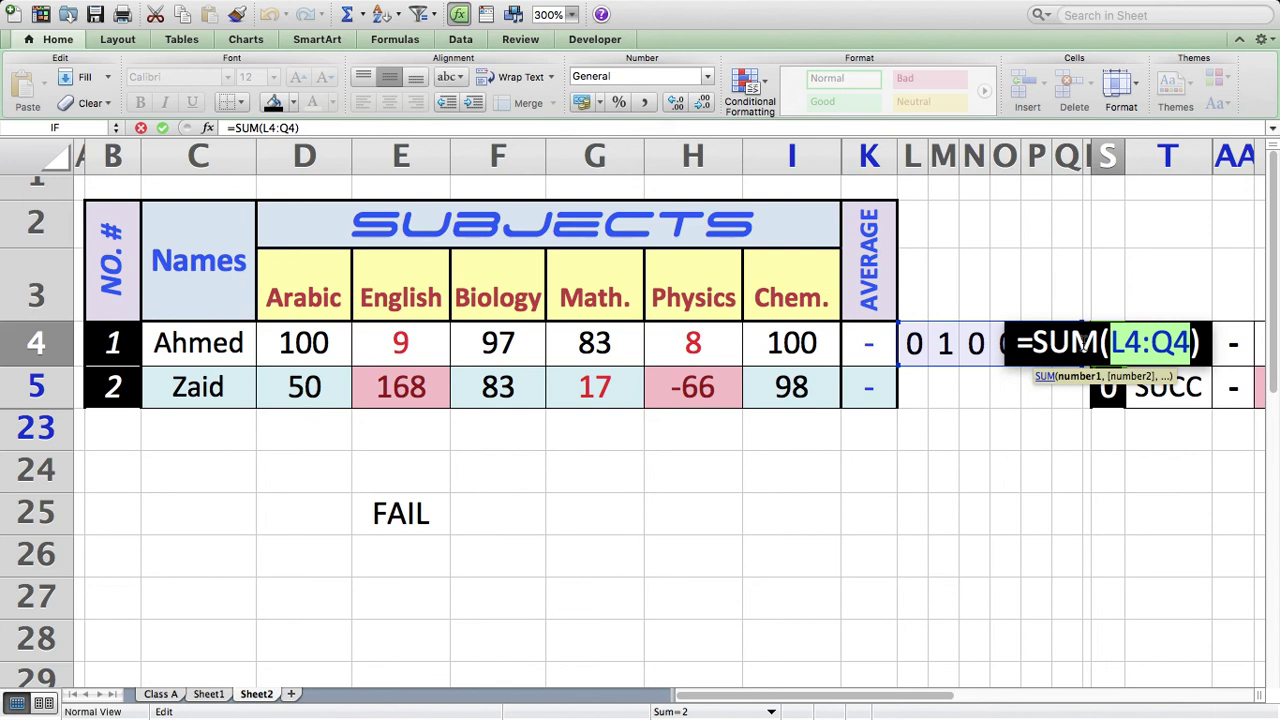
key("Escape")
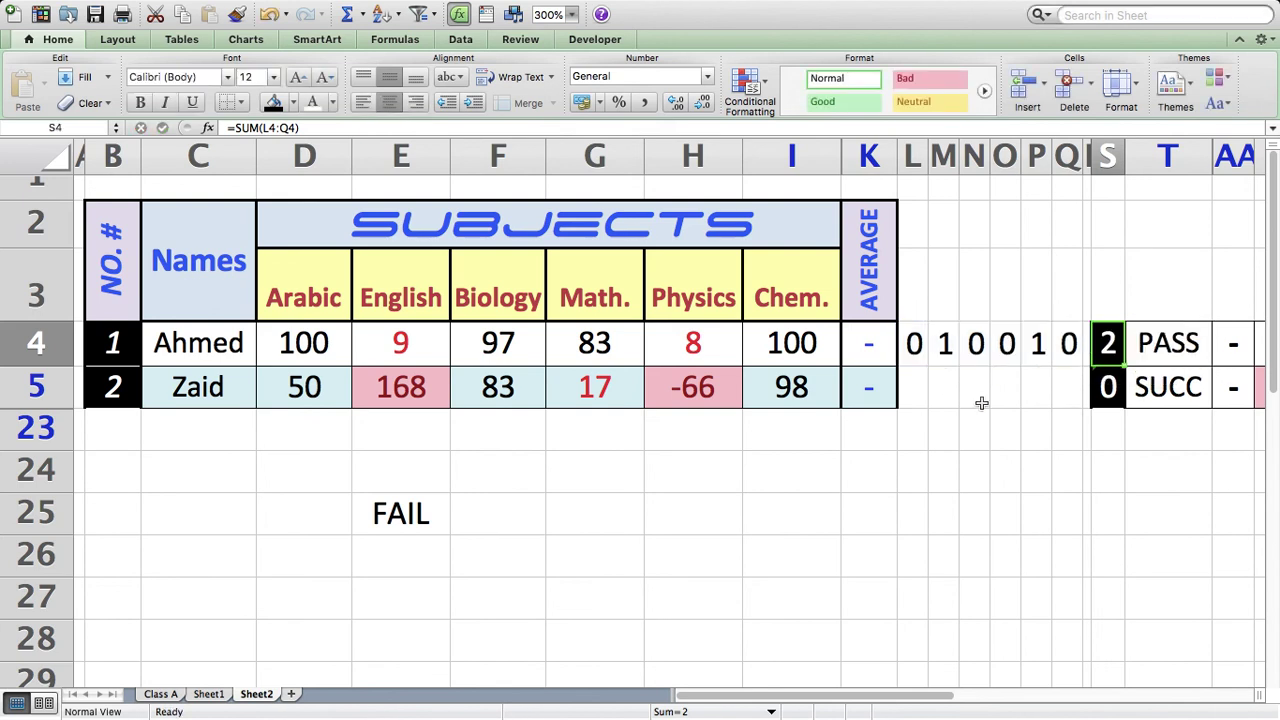
left_click(748, 516)
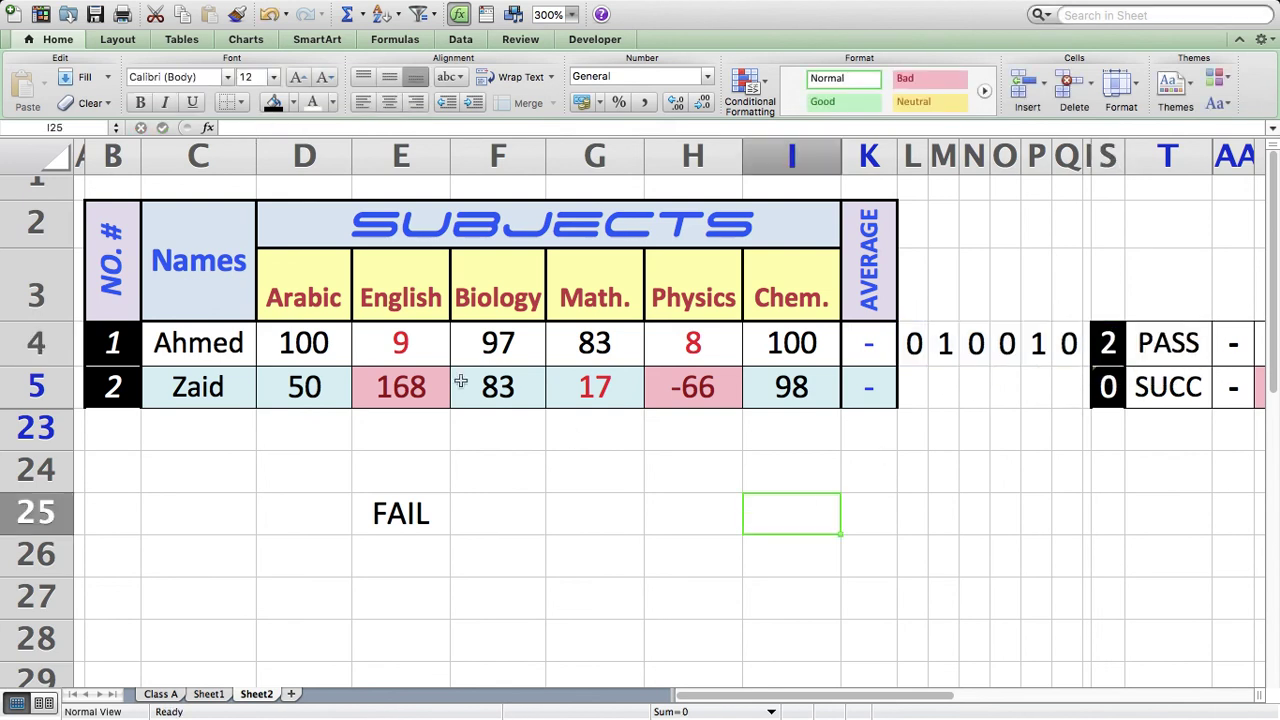
Set the first student's Biology mark to 17 and check the resulting fail count and result columns
left_click(498, 347)
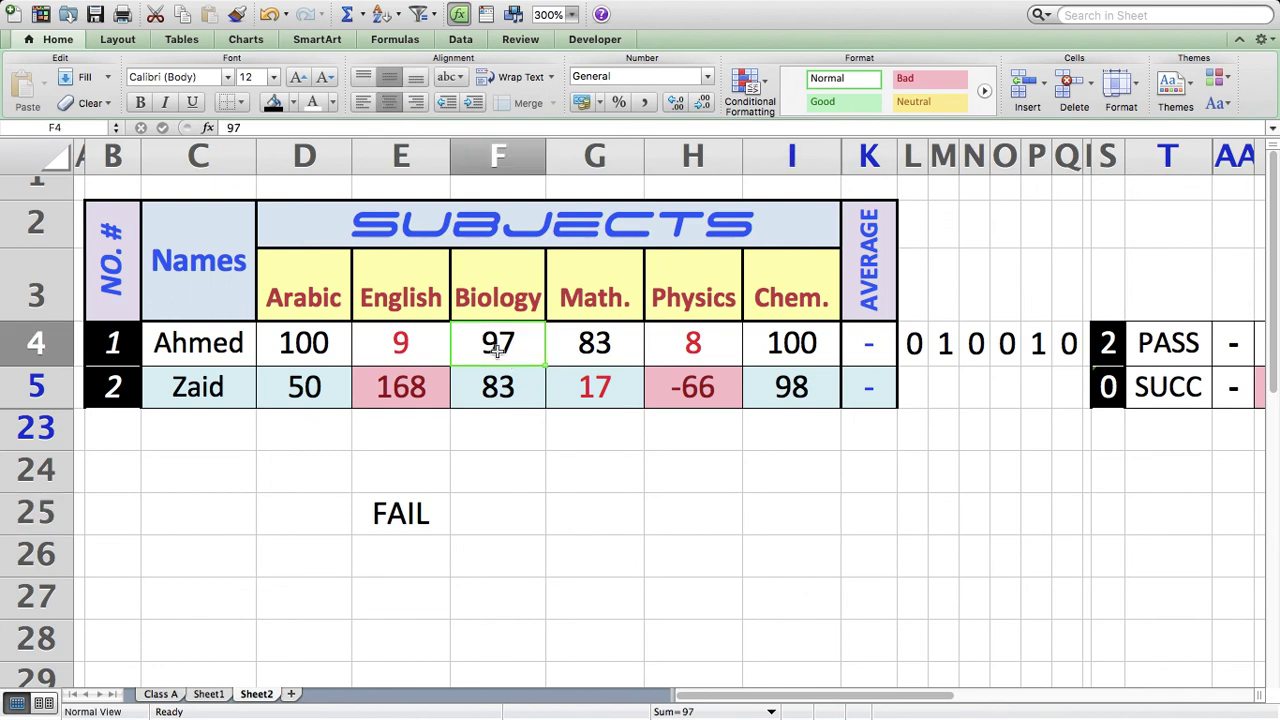
type("17")
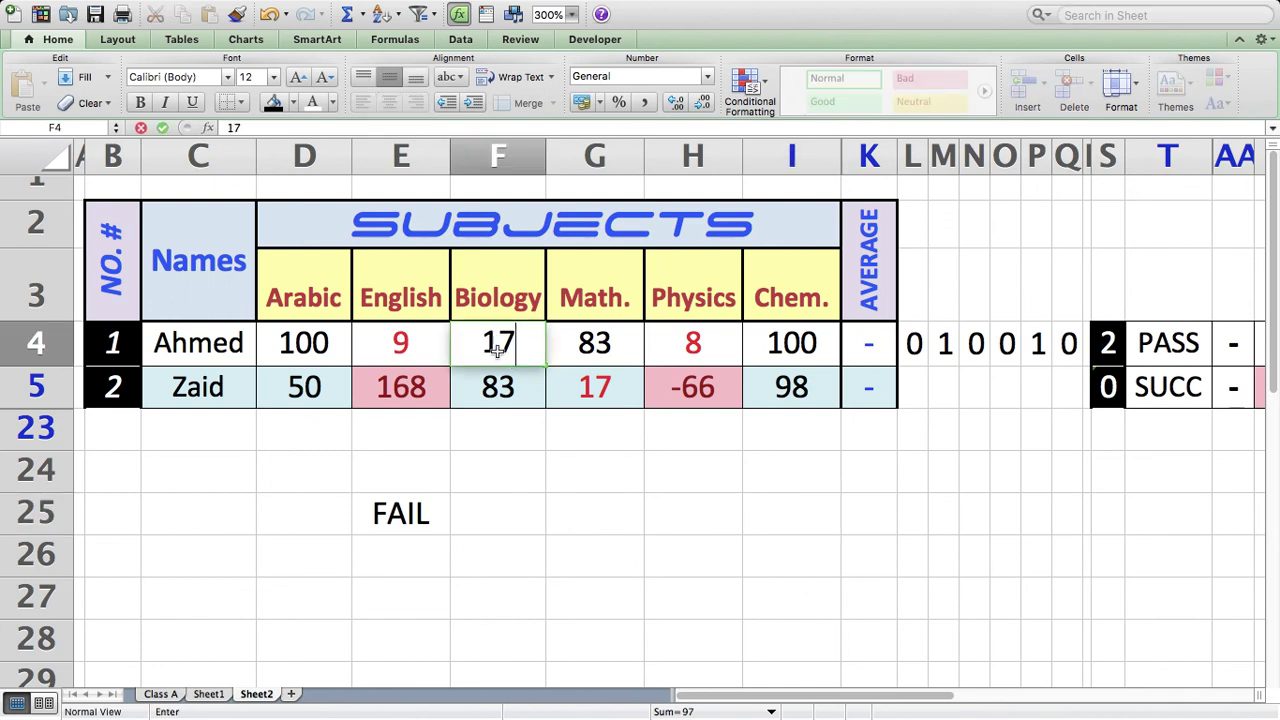
key("Return")
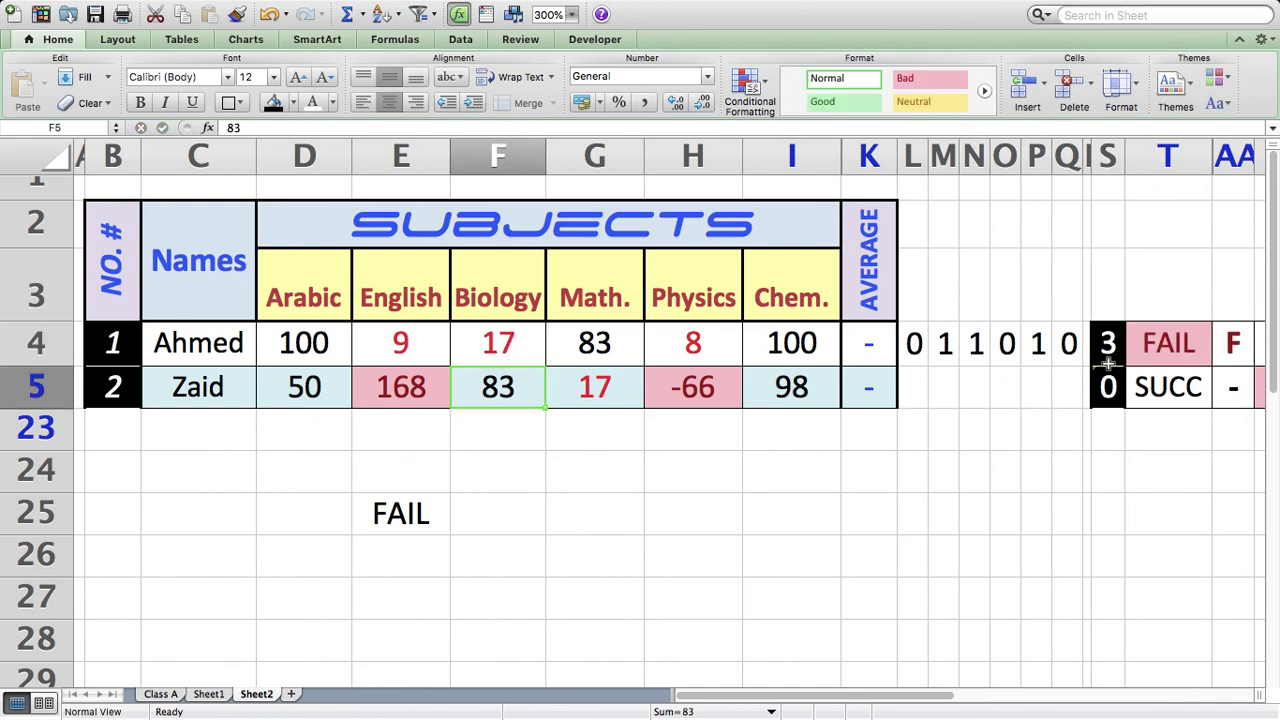
scroll(1000, 459, "right", 2)
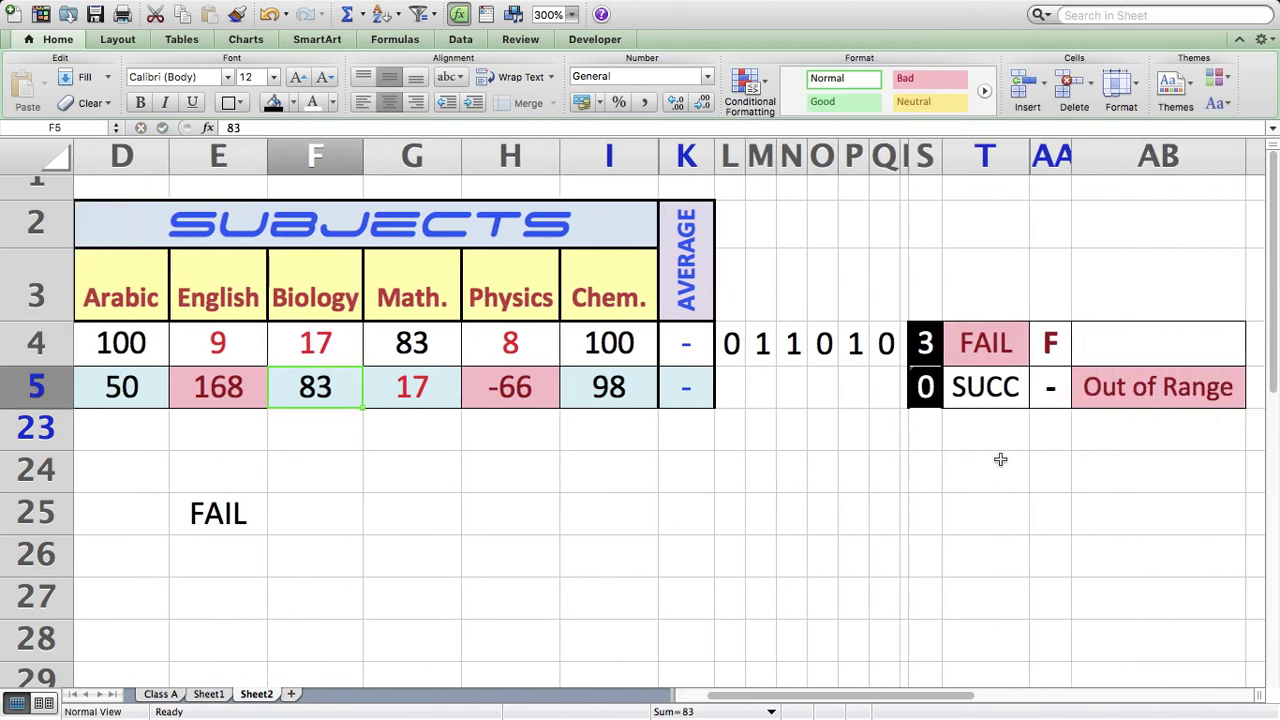
scroll(1000, 459, "left", 2)
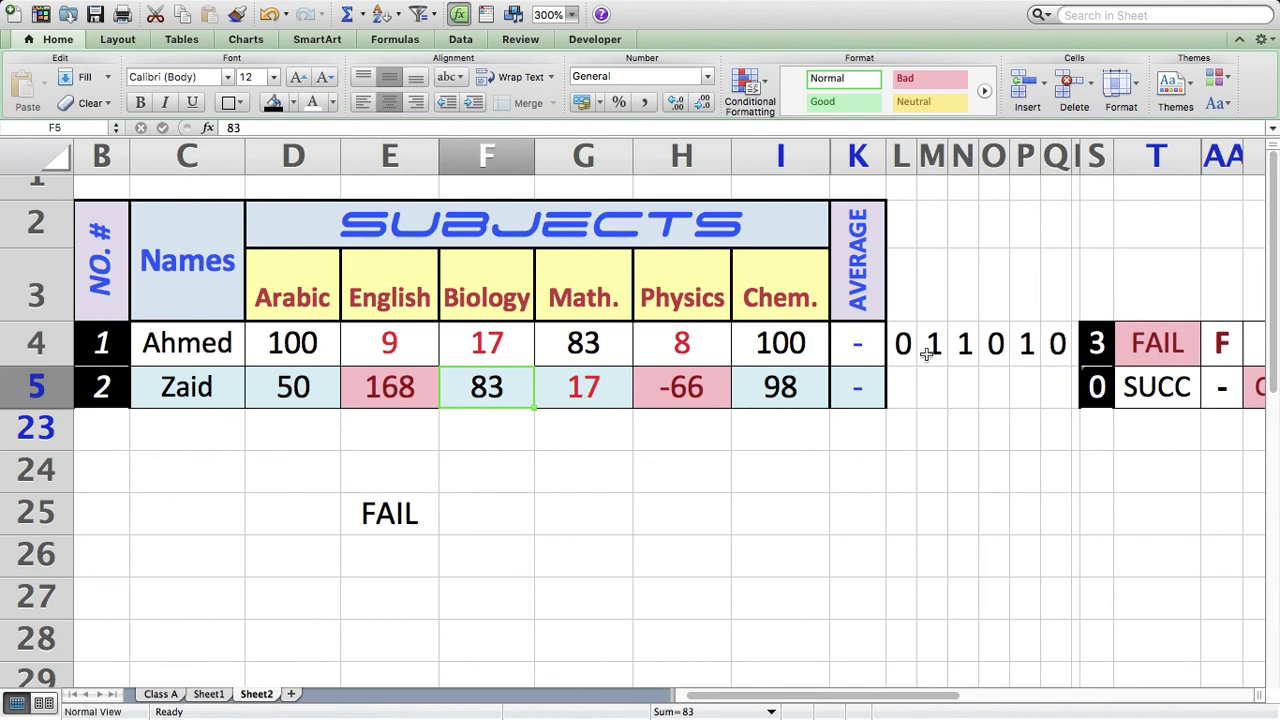
Fill the L4:Q4 flag formulas down to row 5 and compare the second student's Math. and Physics marks with the flags
left_click_drag(900, 343, 1057, 343)
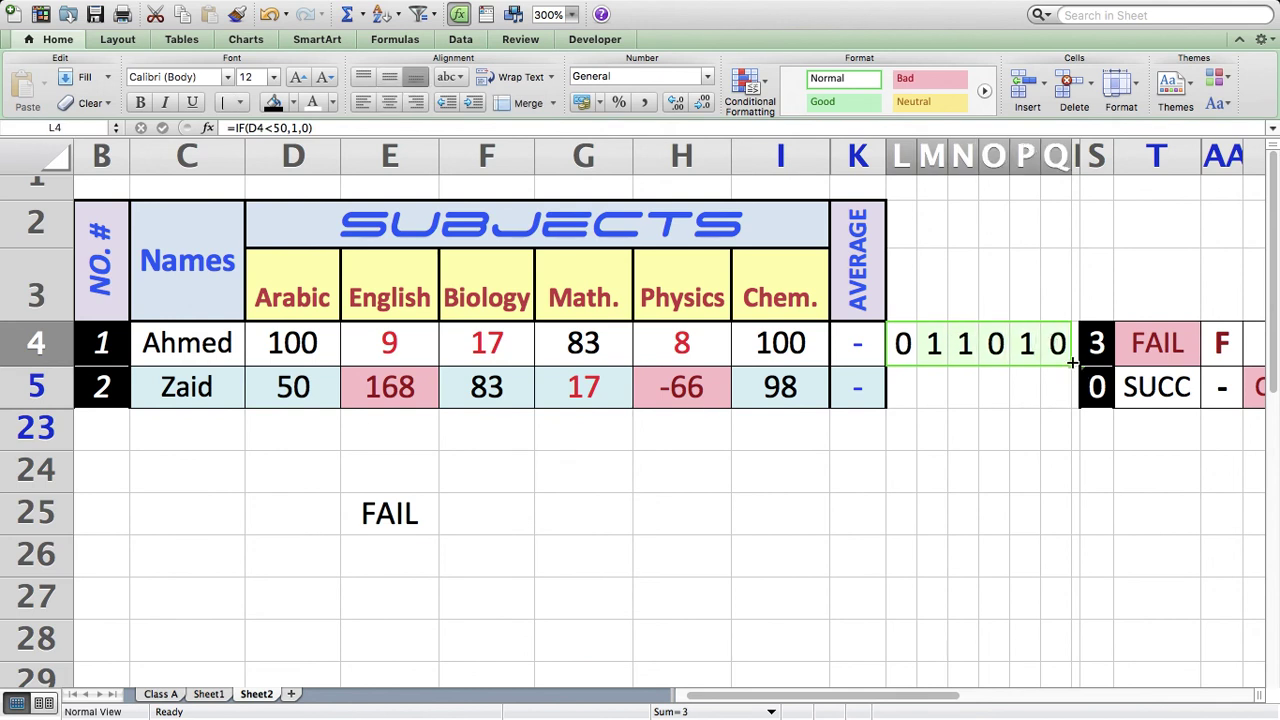
left_click_drag(1072, 364, 1074, 402)
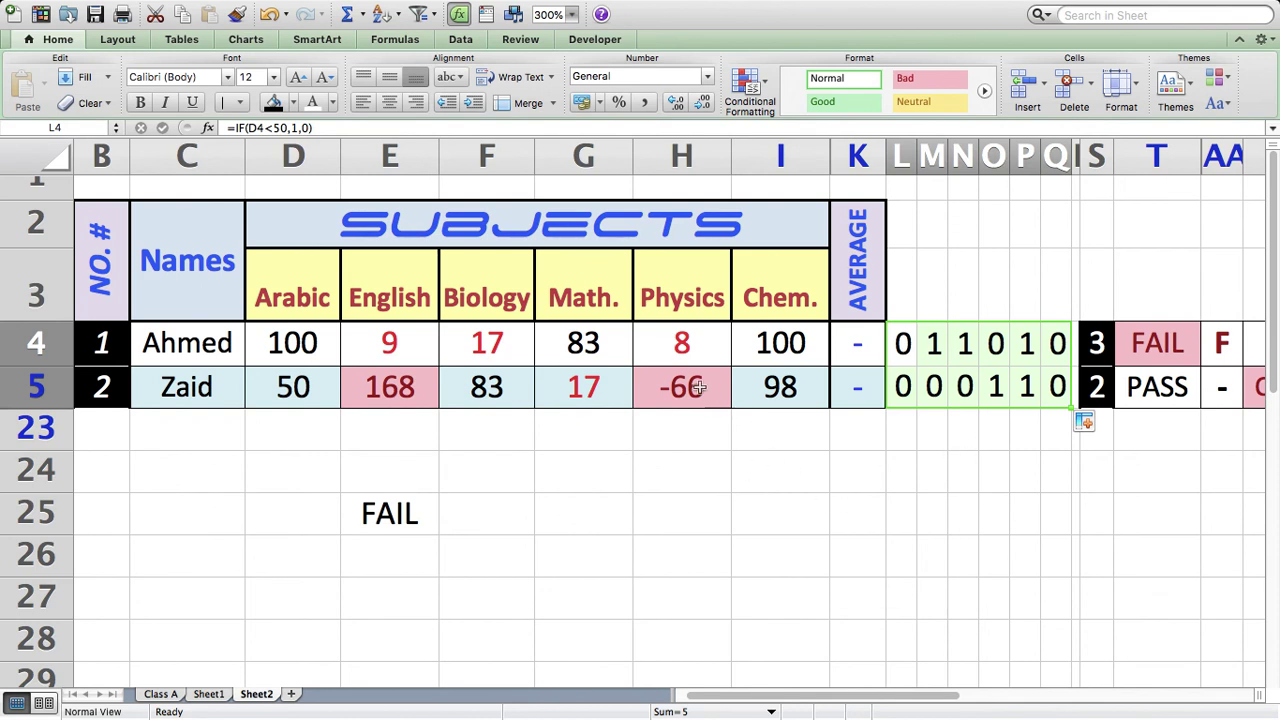
left_click(591, 391)
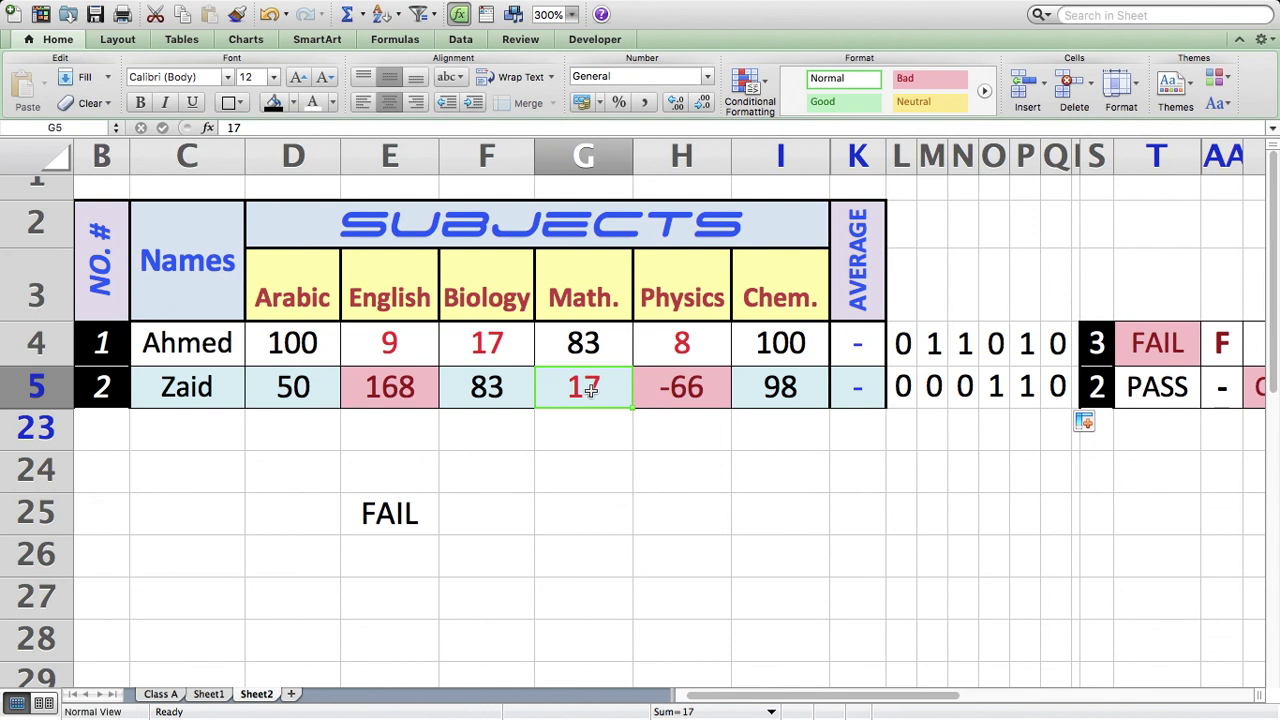
scroll(622, 503, "right", 3)
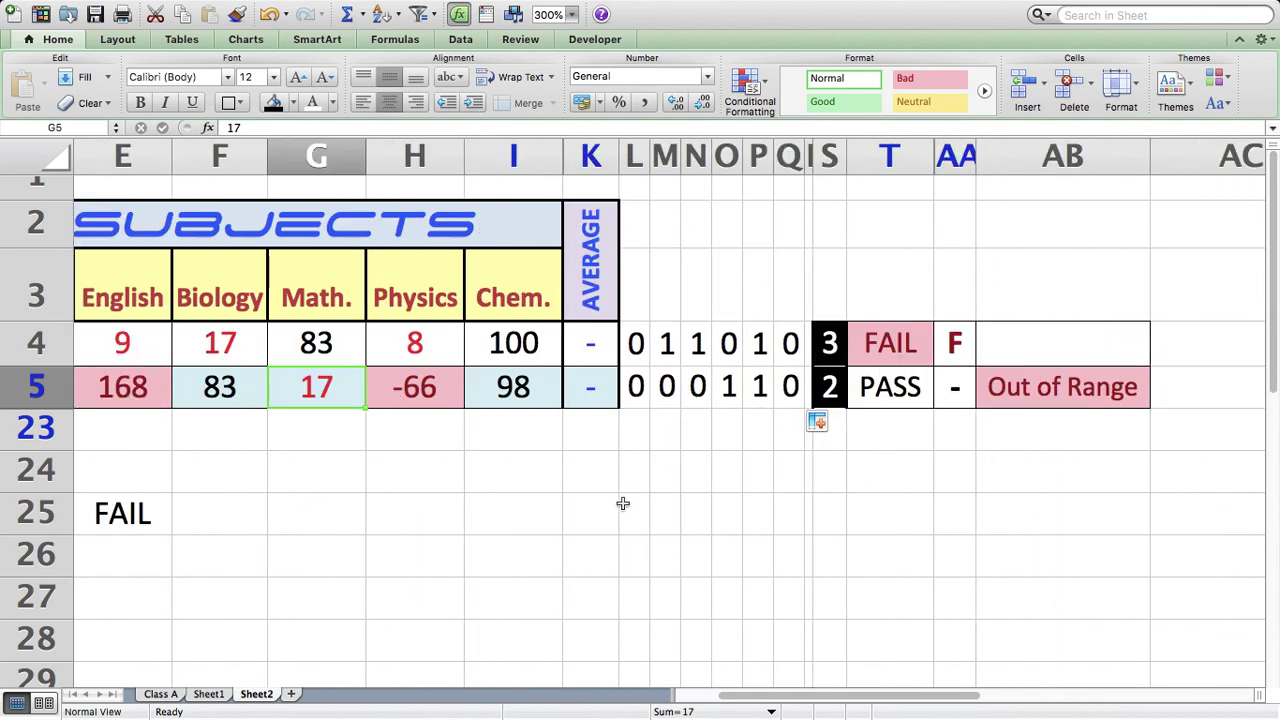
scroll(622, 503, "left", 1)
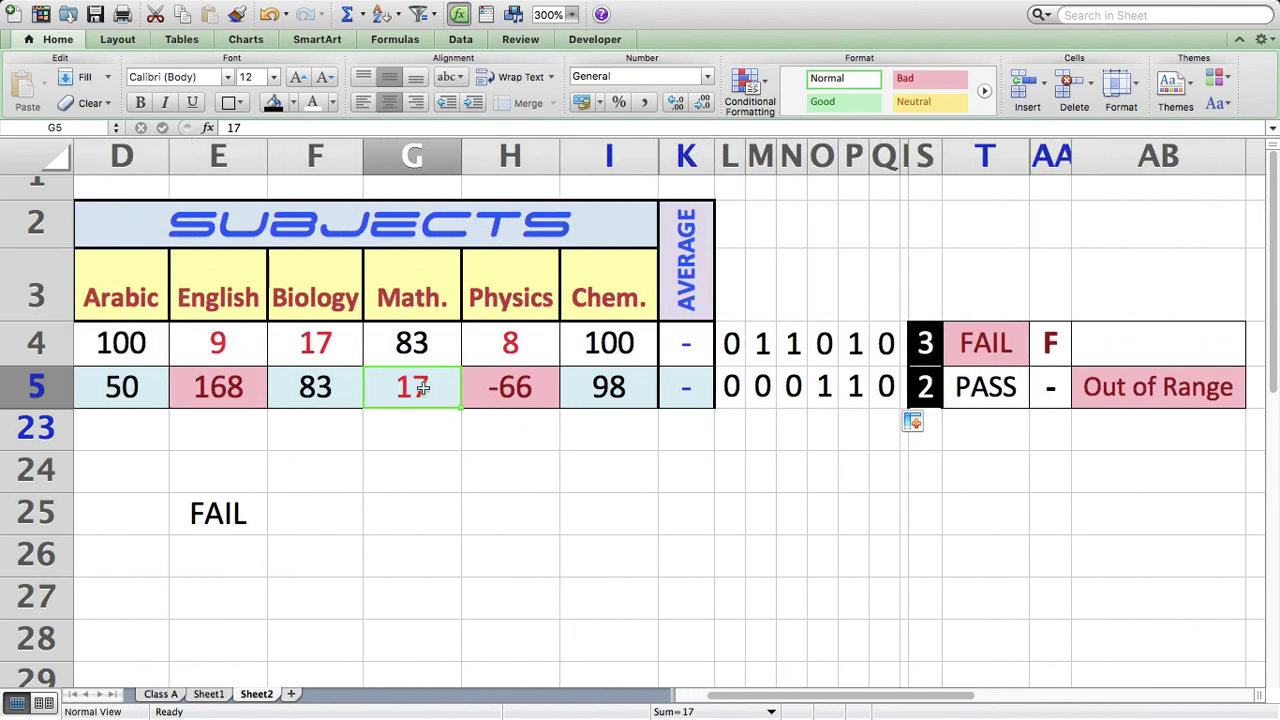
left_click(518, 389)
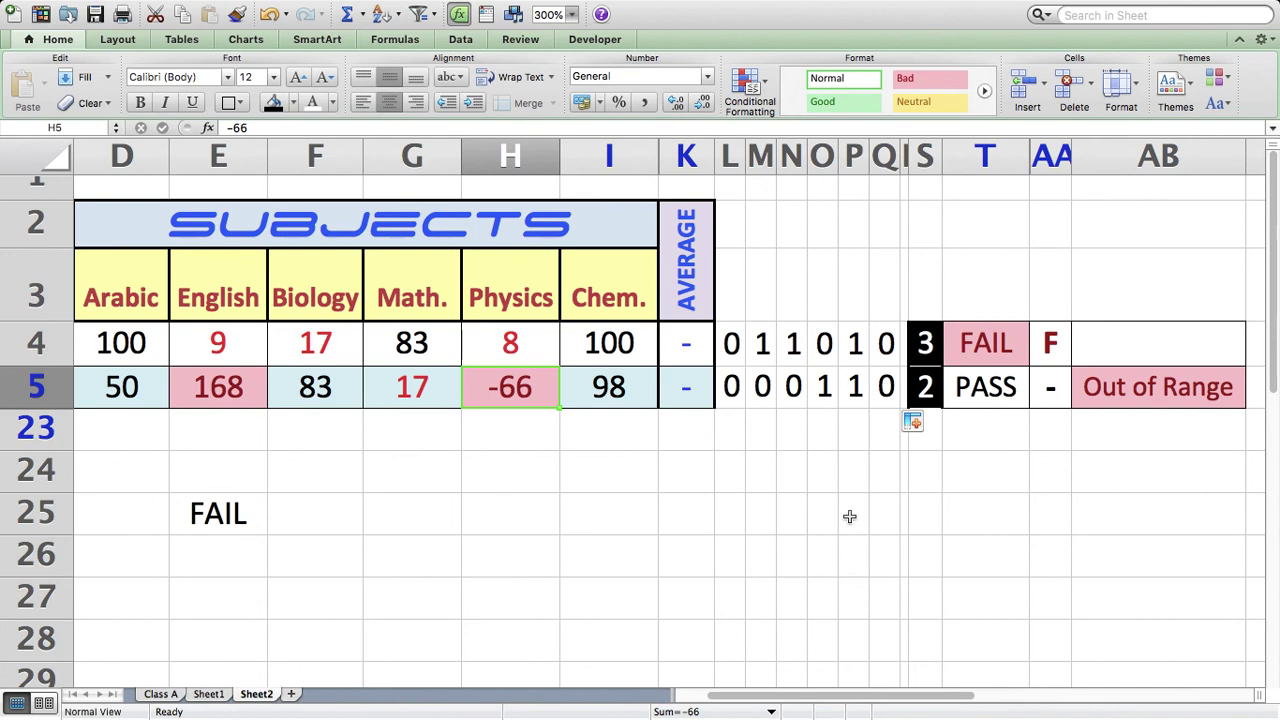
scroll(877, 518, "left", 4)
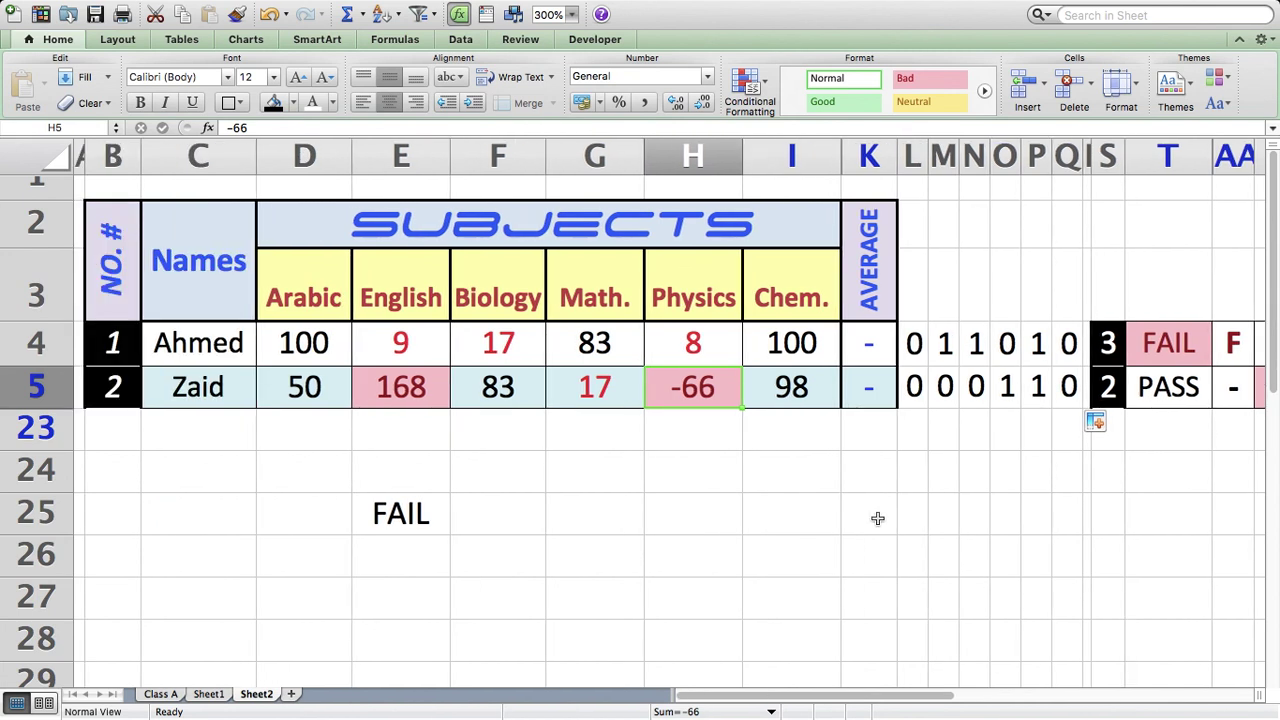
scroll(877, 518, "right", 3)
scroll(877, 518, "left", 3)
Go through the first student's English, Physics and Biology marks, and set the Biology mark to 87
left_click(402, 343)
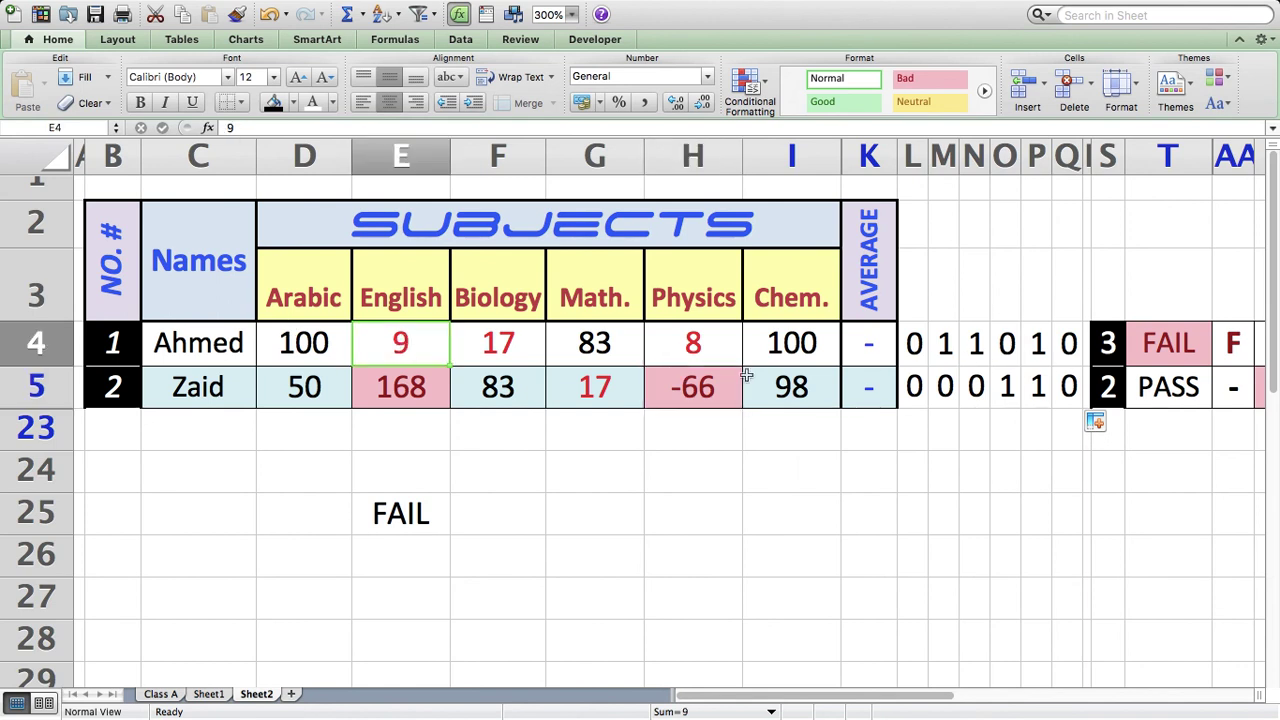
left_click(707, 352)
left_click(503, 345)
left_click(384, 345)
left_click(493, 354)
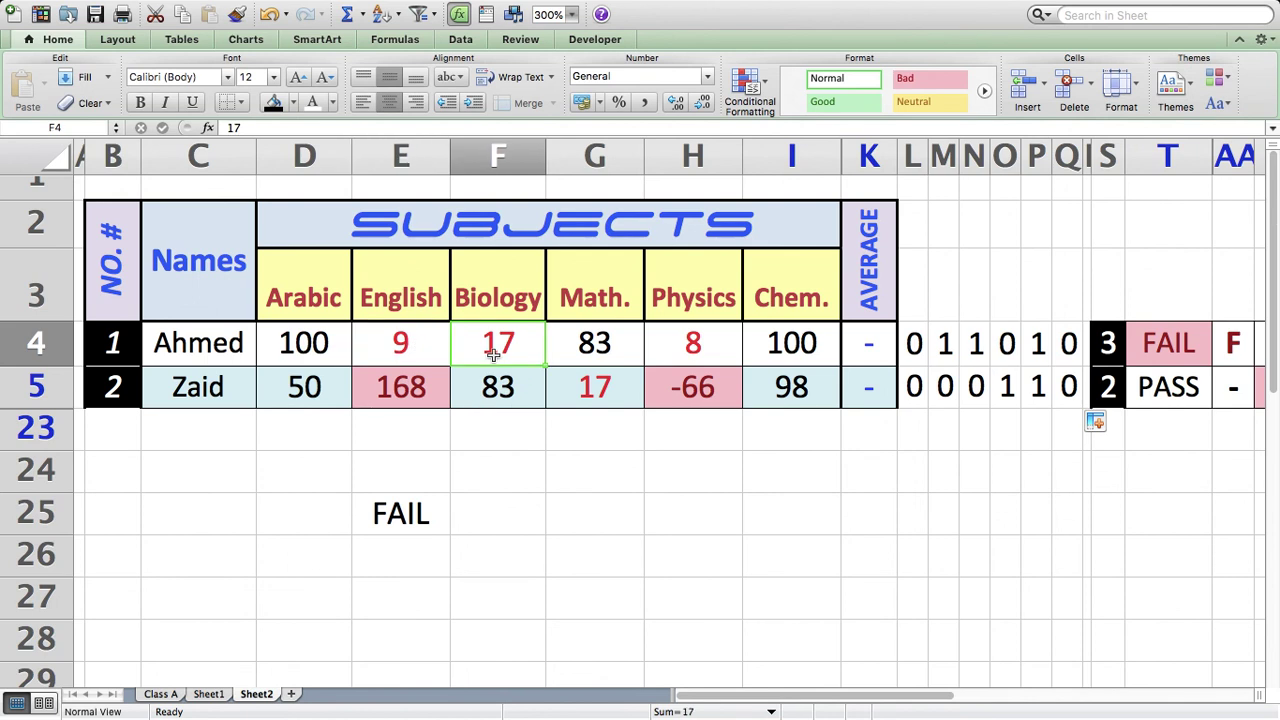
type("87")
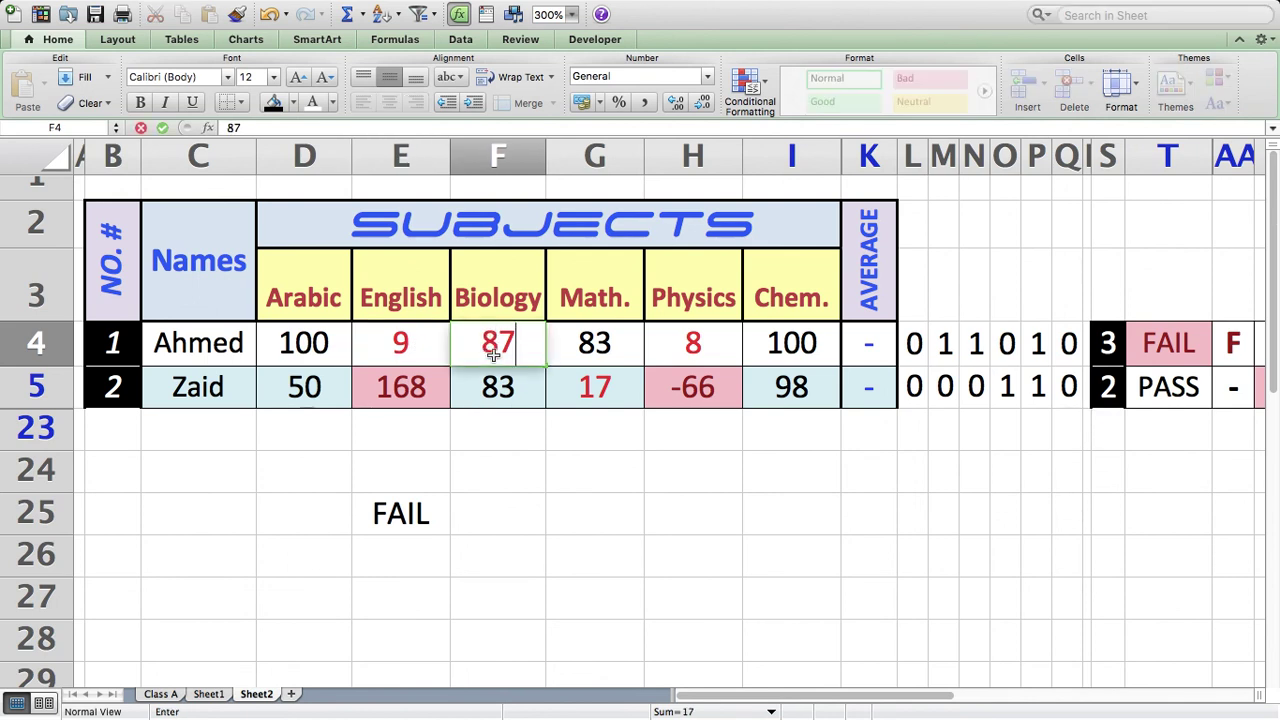
key("Return")
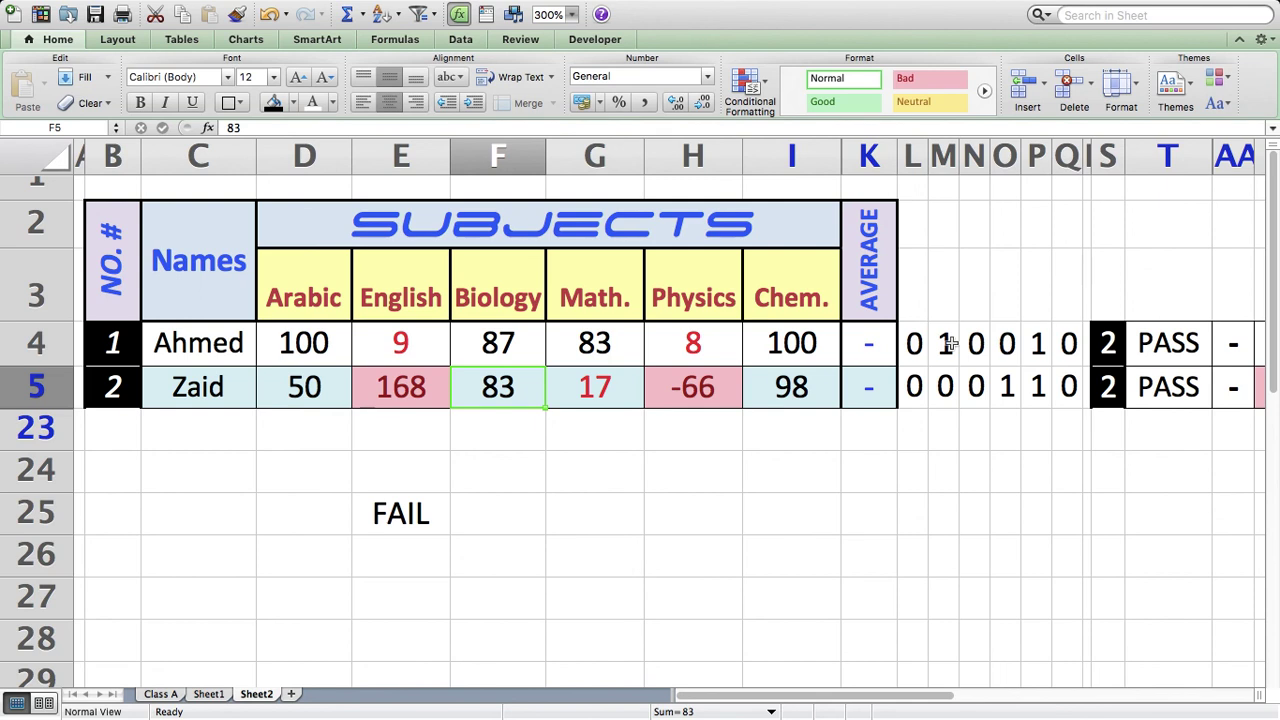
Set the first student's English mark to 90 and check the fail flags and result columns
left_click(405, 348)
type("90")
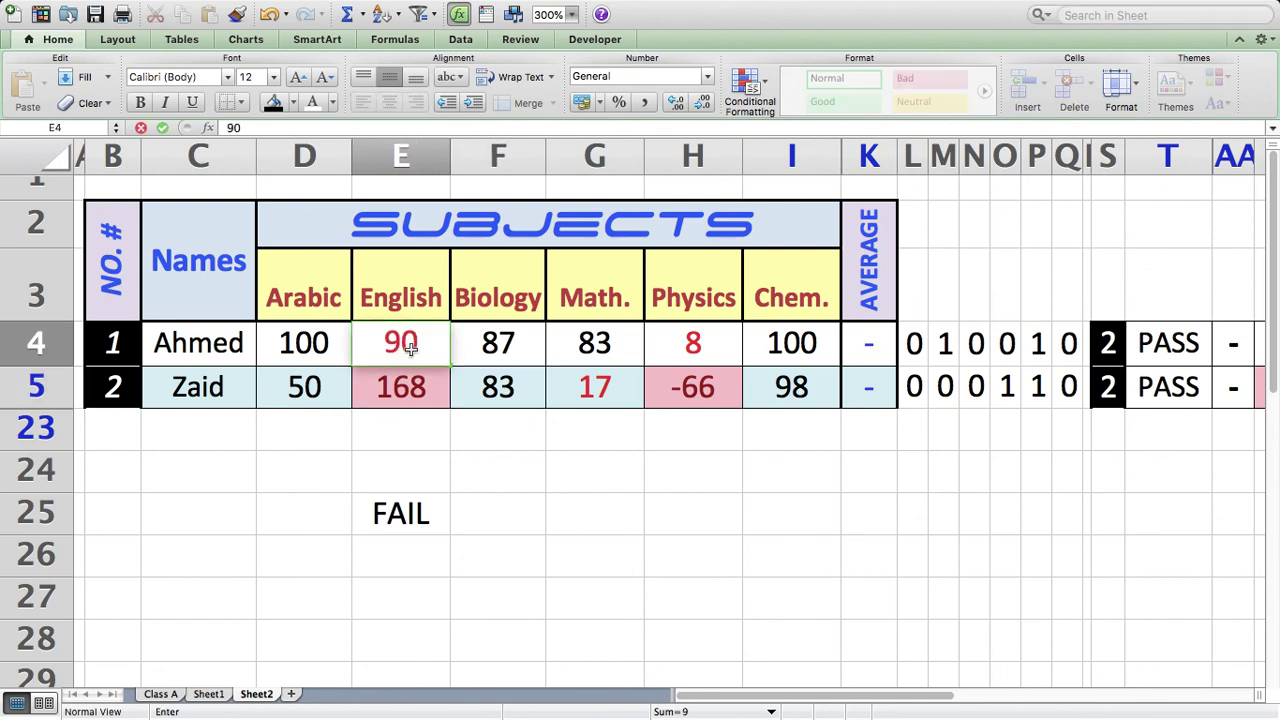
key("Return")
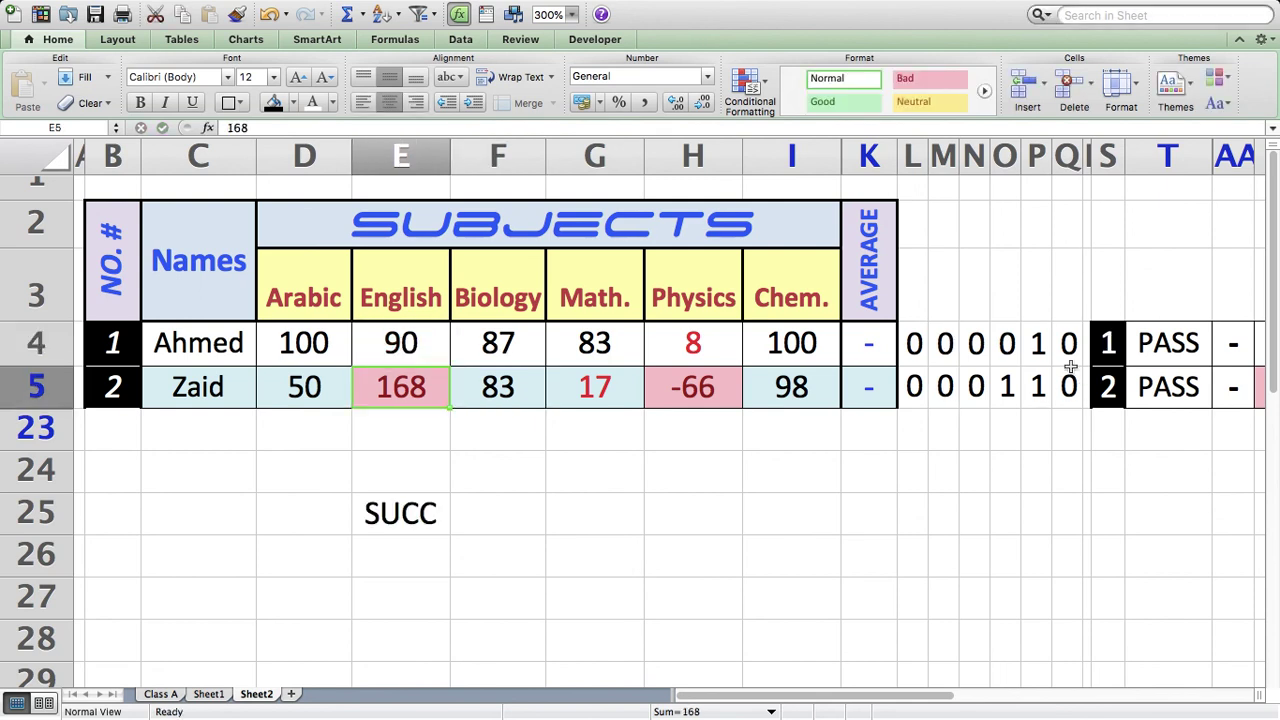
scroll(911, 531, "right", 1)
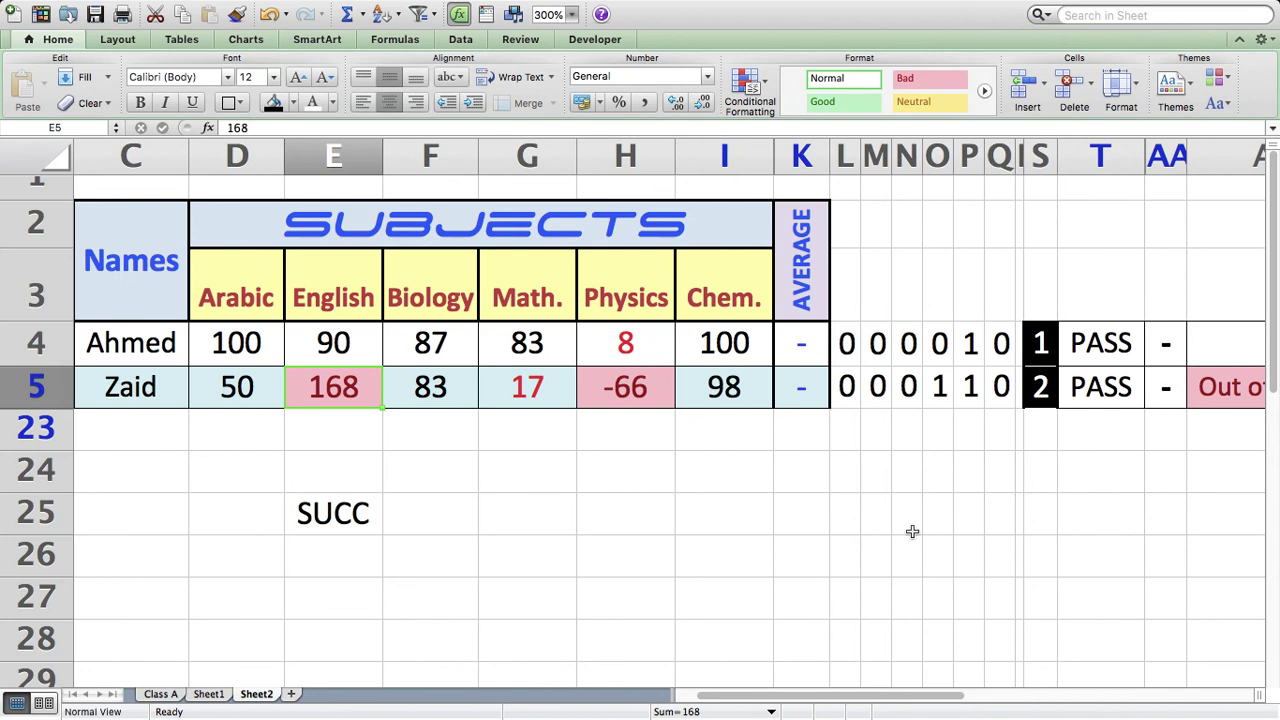
Set the first student's Physics mark to 50
left_click(630, 343)
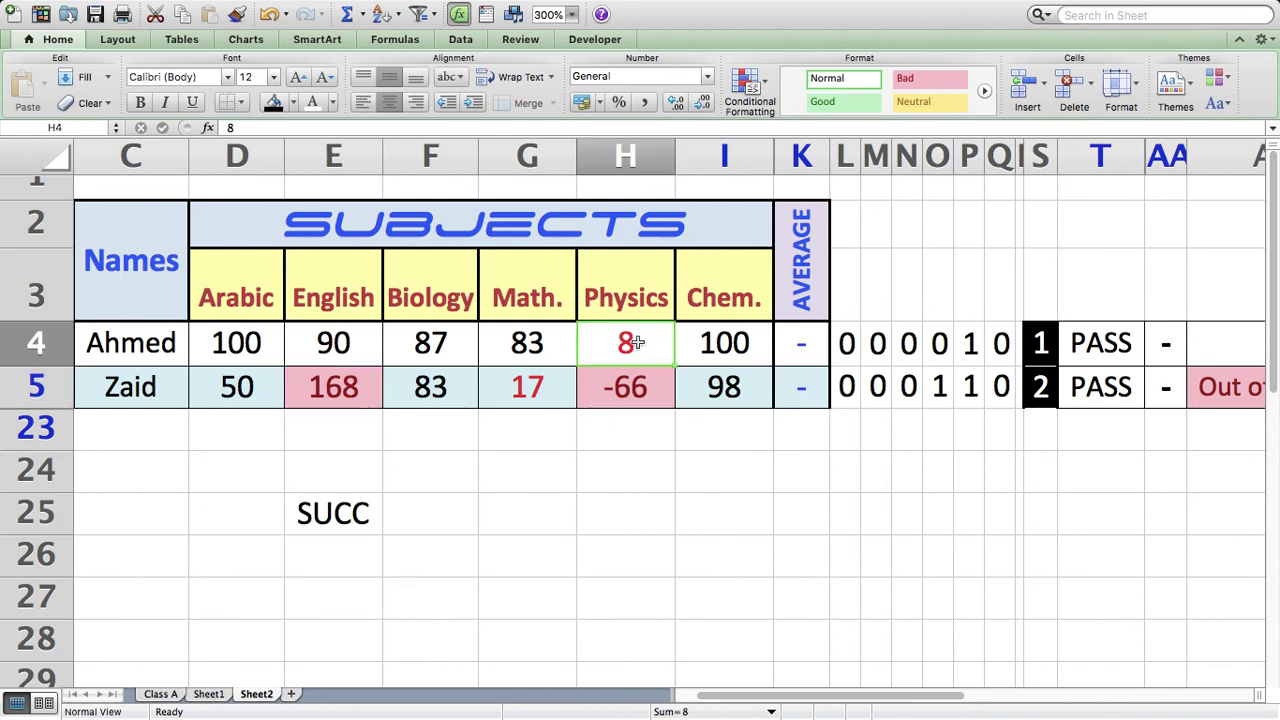
type("50")
key("Return")
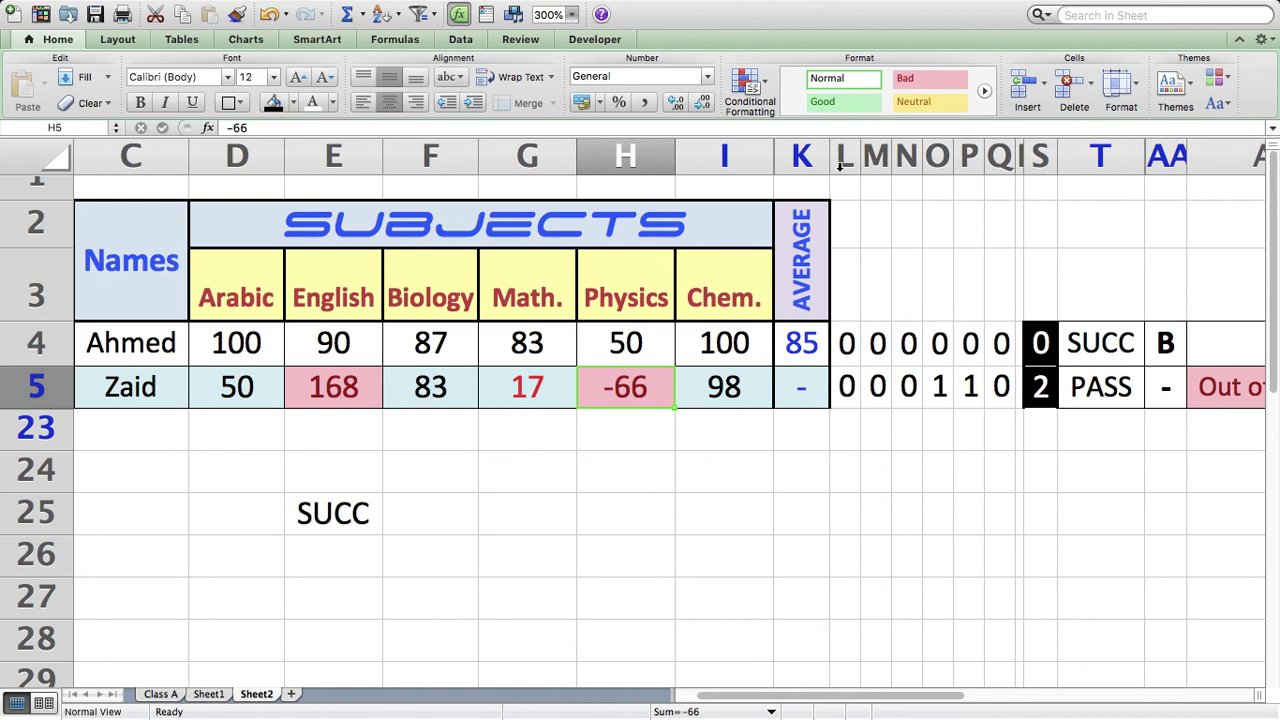
Hide the fail-flag columns L to Q
left_click_drag(843, 160, 1000, 160)
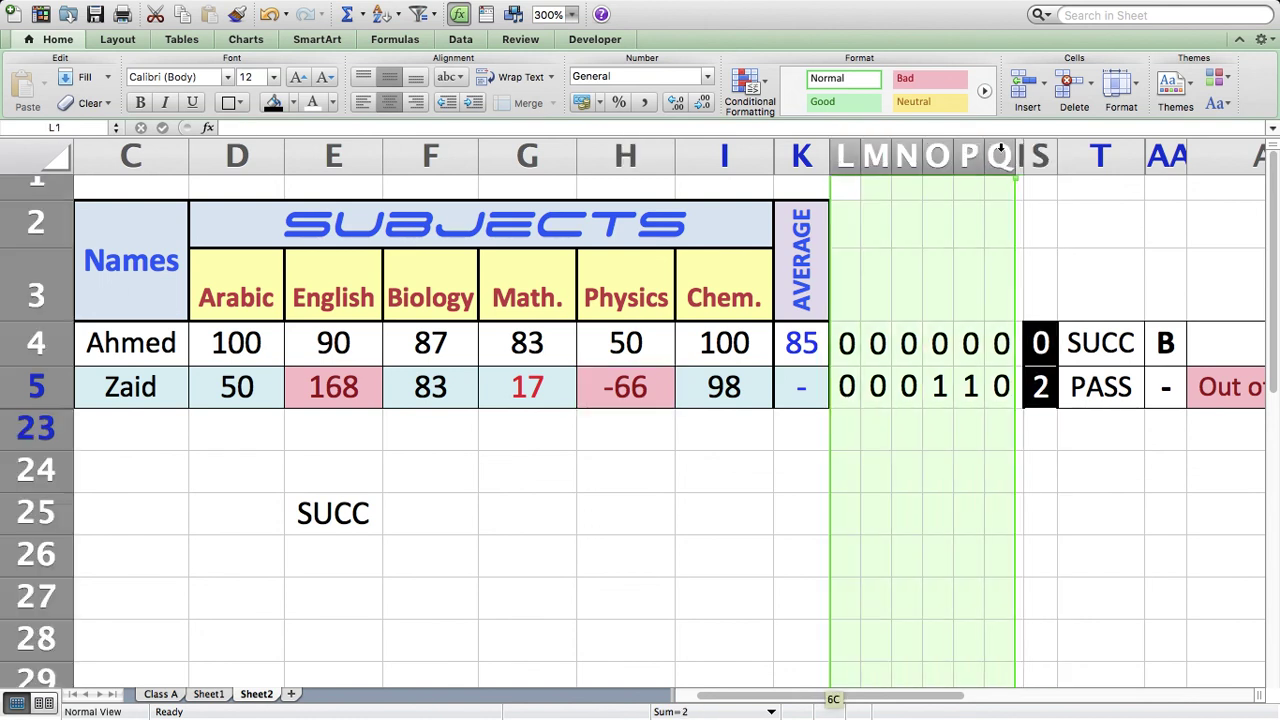
right_click(922, 165)
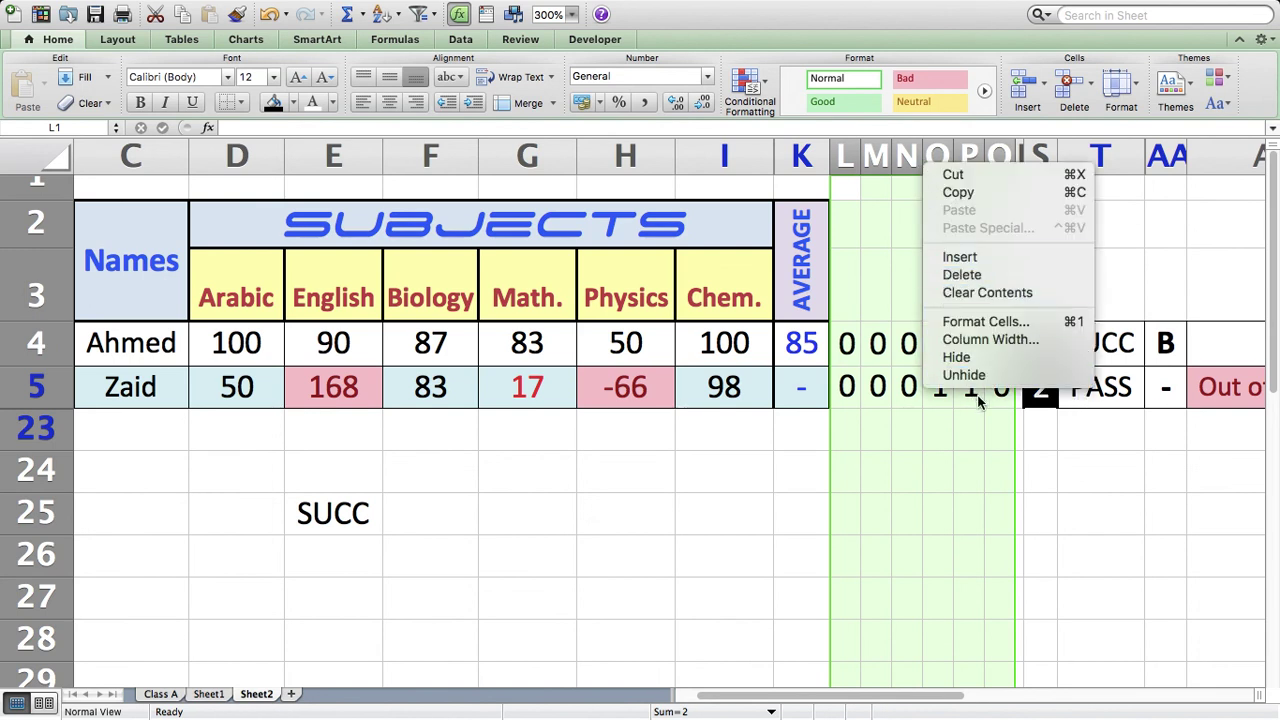
left_click(957, 357)
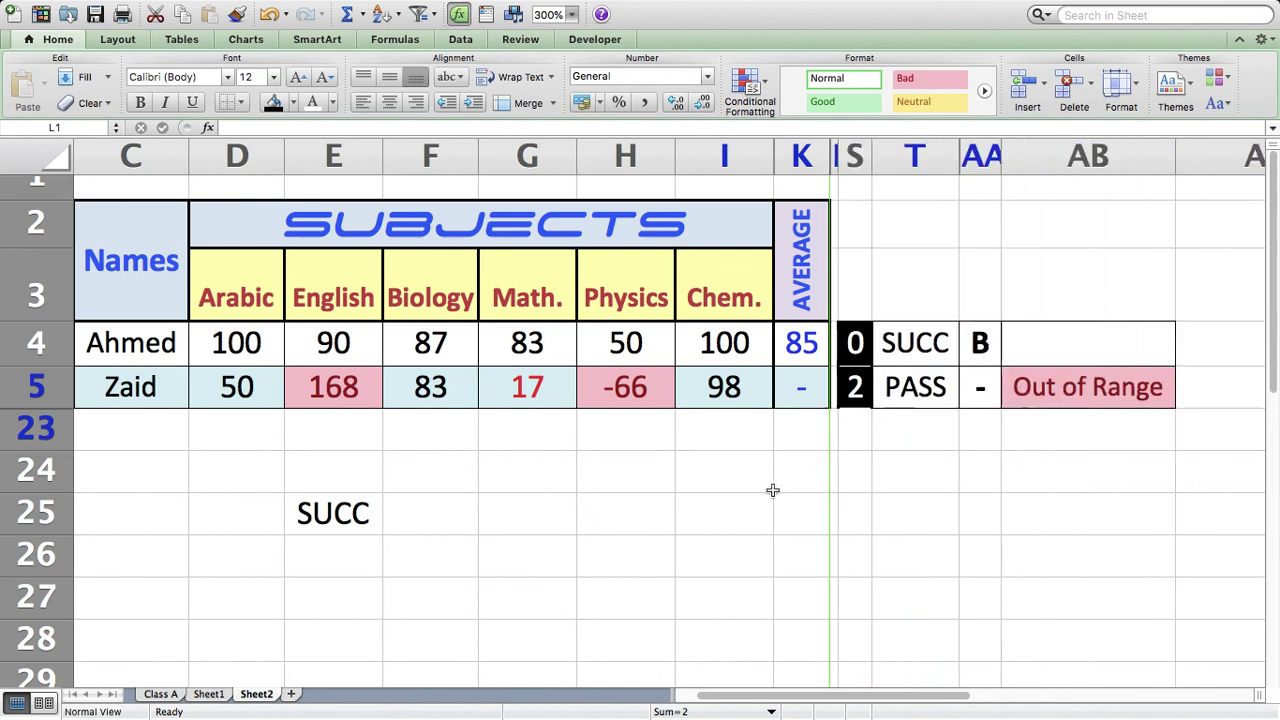
left_click(673, 552)
scroll(673, 552, "left", 1)
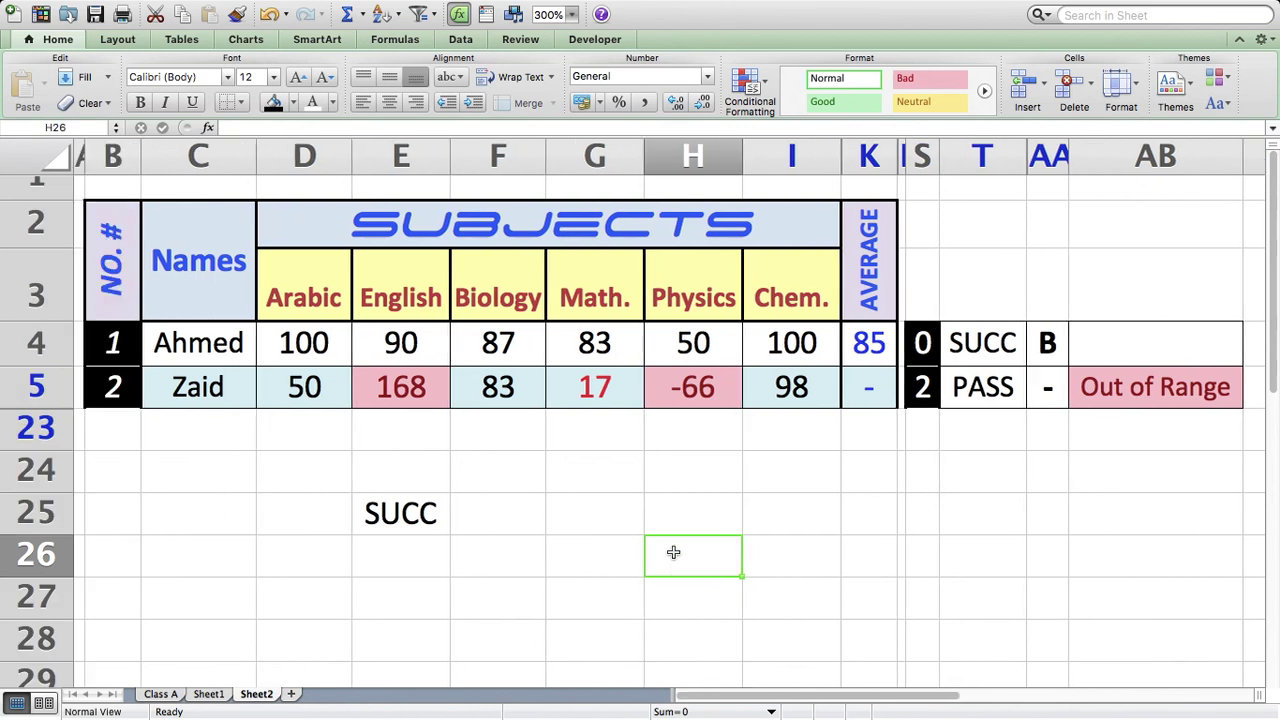
Raise the first student's Physics mark to 80 and check the average and grade
left_click(691, 346)
type("80")
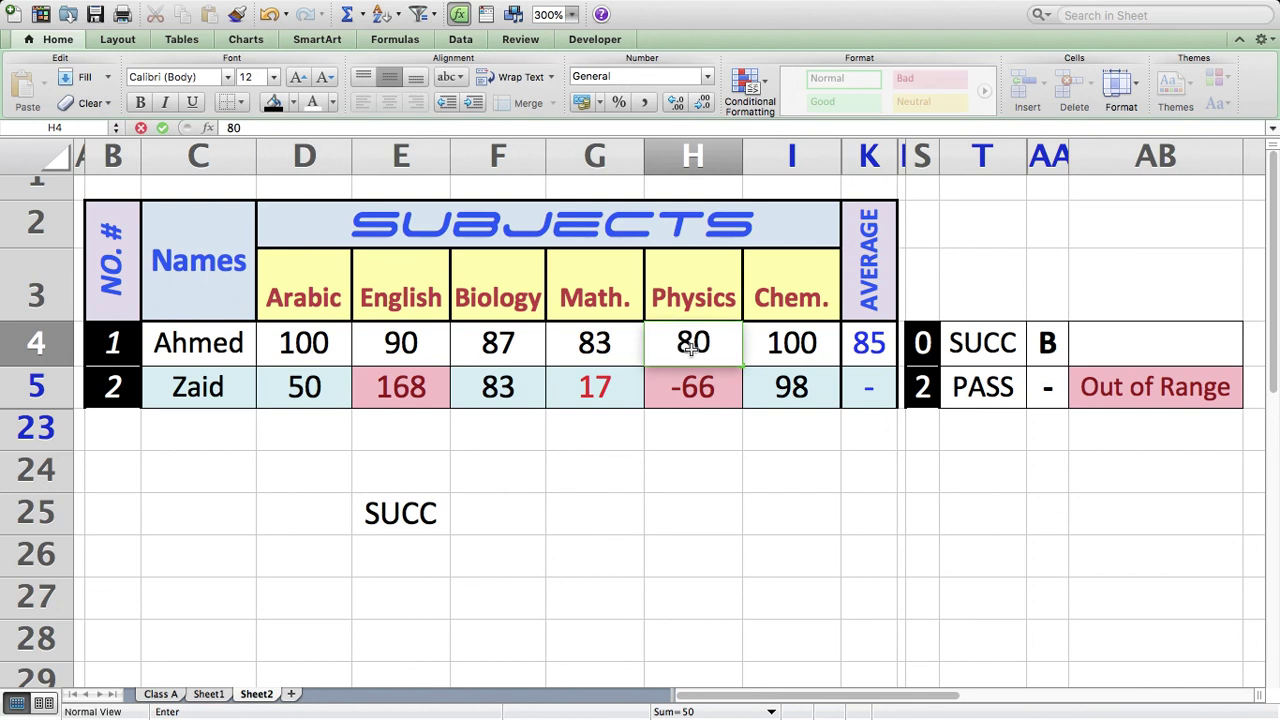
key("Return")
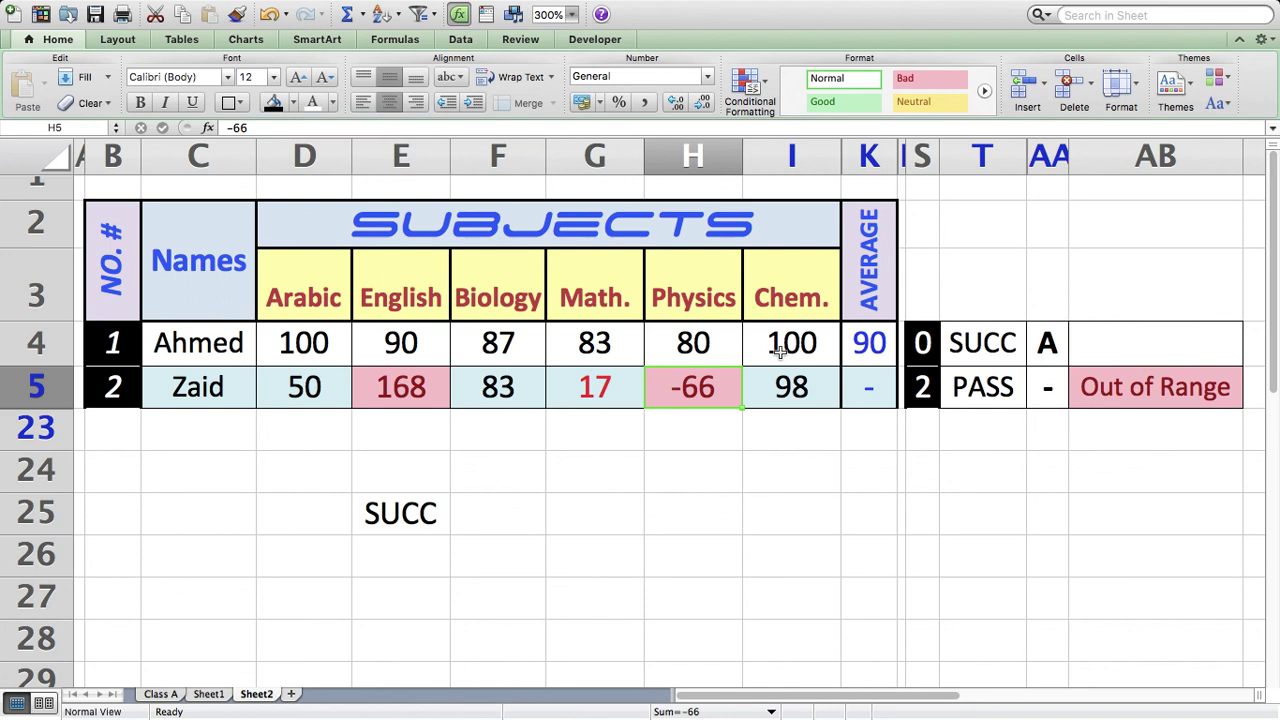
left_click(601, 477)
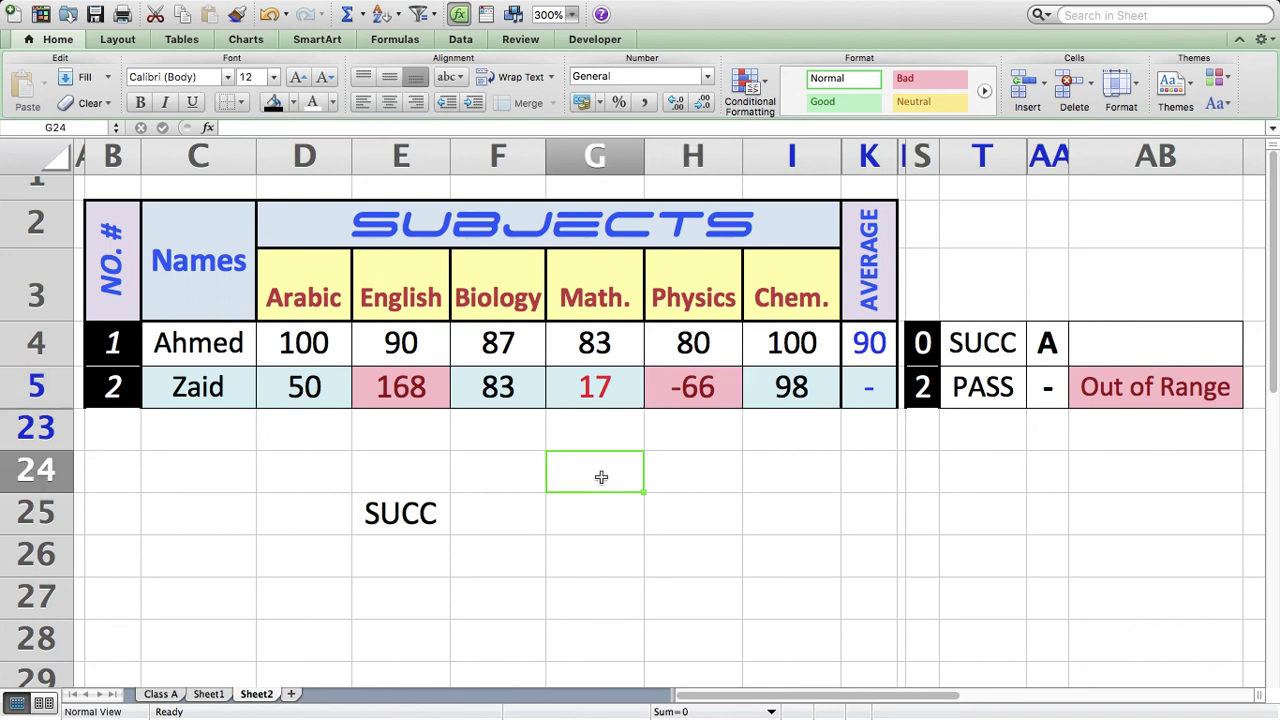
Inspect the fail count in S4 and the IF formula in E25, leaving both as they are
left_click(922, 342)
double_click(402, 516)
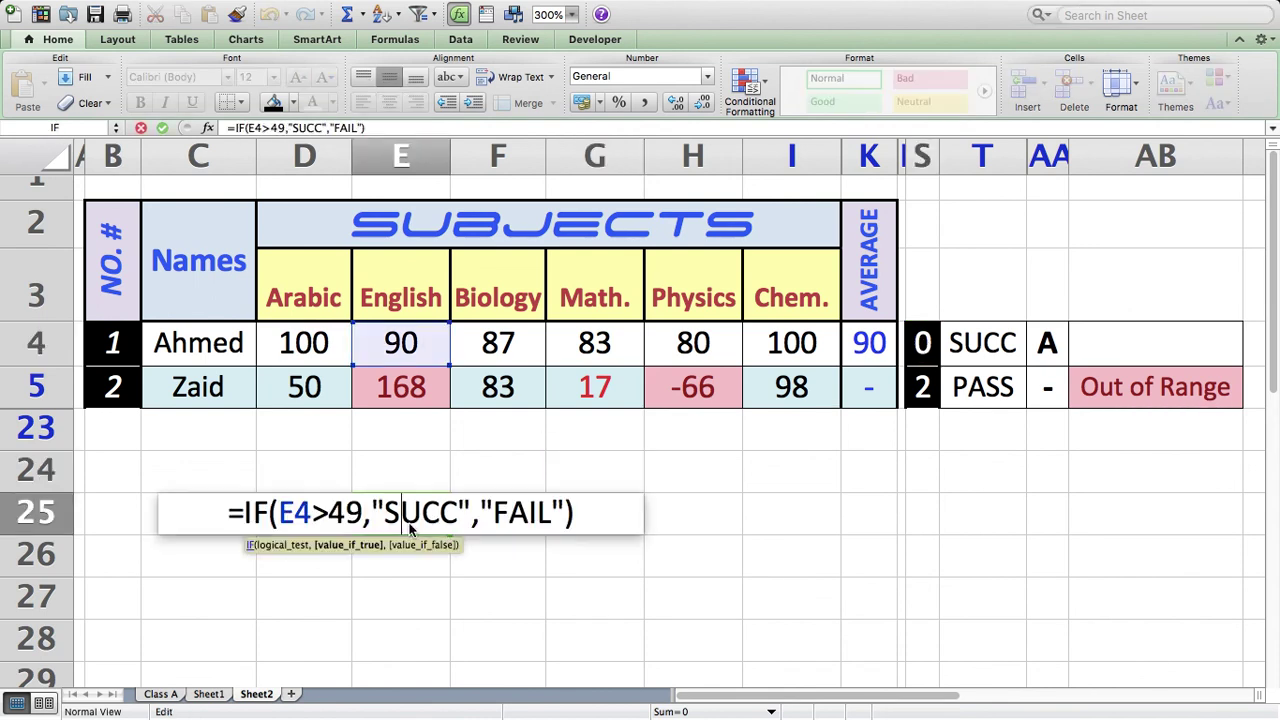
left_click(578, 512)
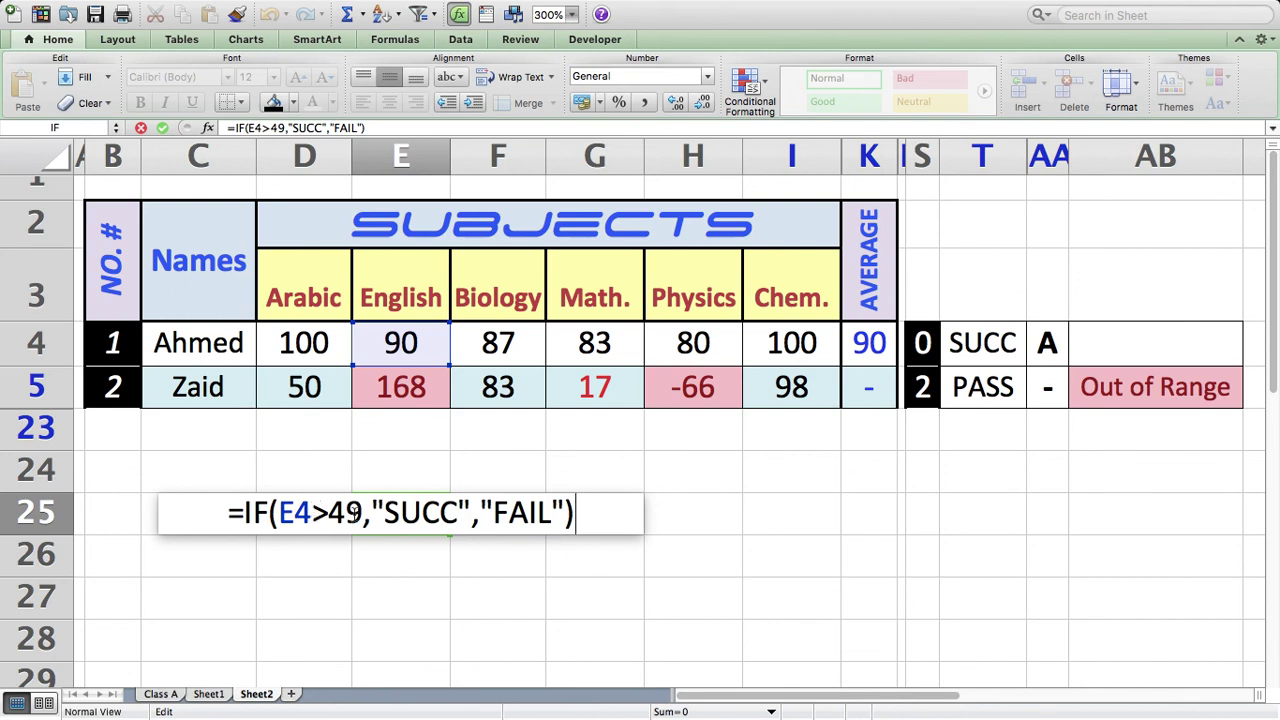
key("Return")
Unhide the columns between K and S, and review the L4:Q4 flags and the SUM formula in S4
left_click(900, 155)
left_click_drag(902, 155, 920, 155)
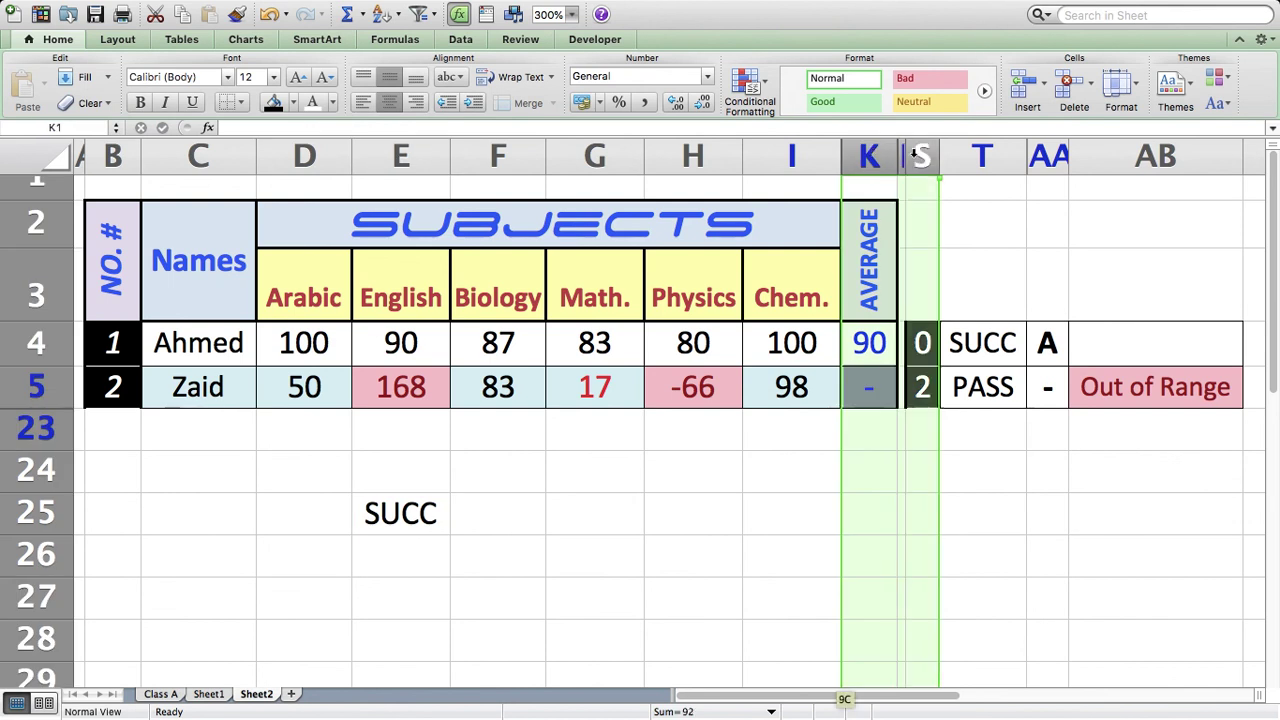
right_click(922, 155)
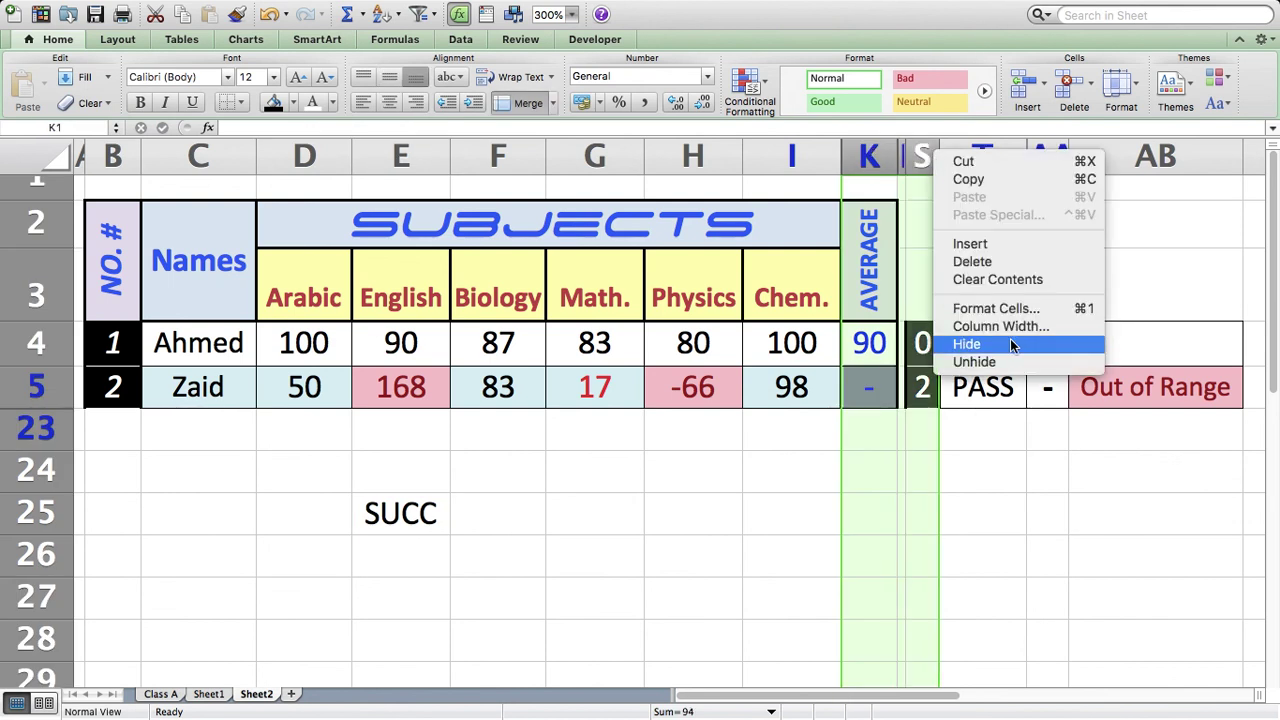
left_click(994, 360)
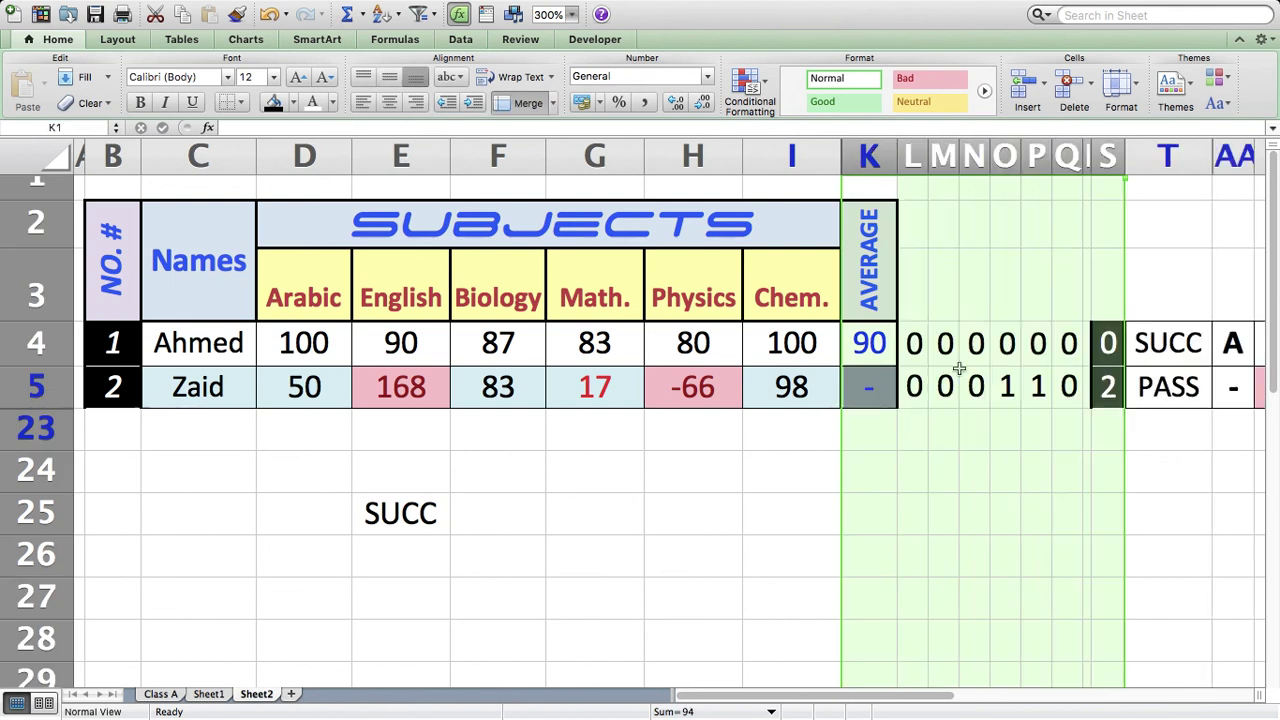
left_click_drag(928, 352, 1055, 342)
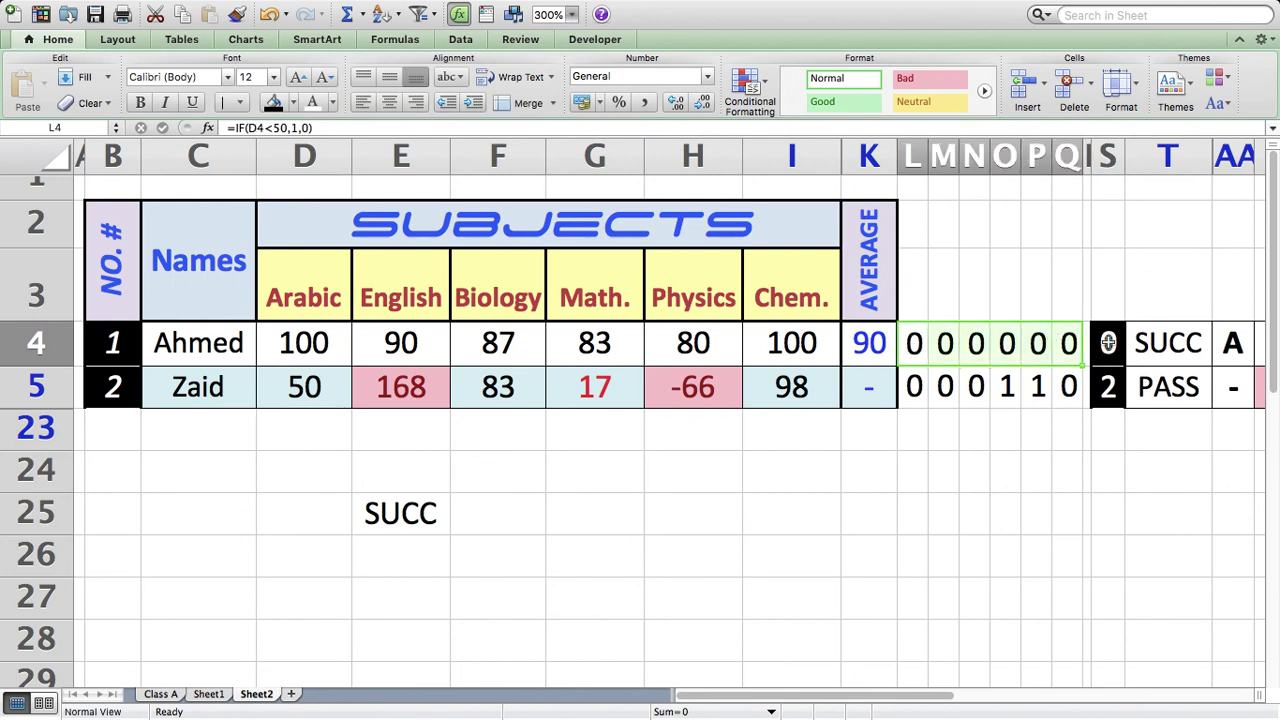
left_click(1108, 343)
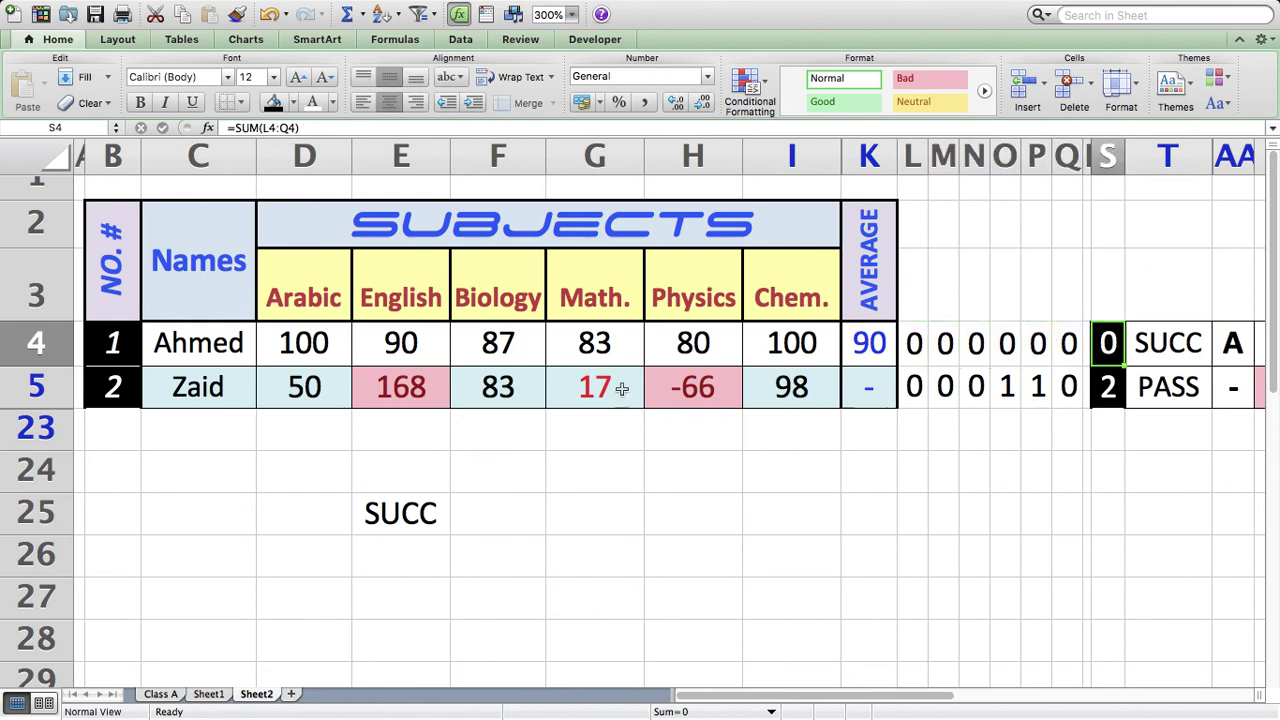
Set the second student's Arabic mark to 51 and check the fail count and result
left_click(307, 391)
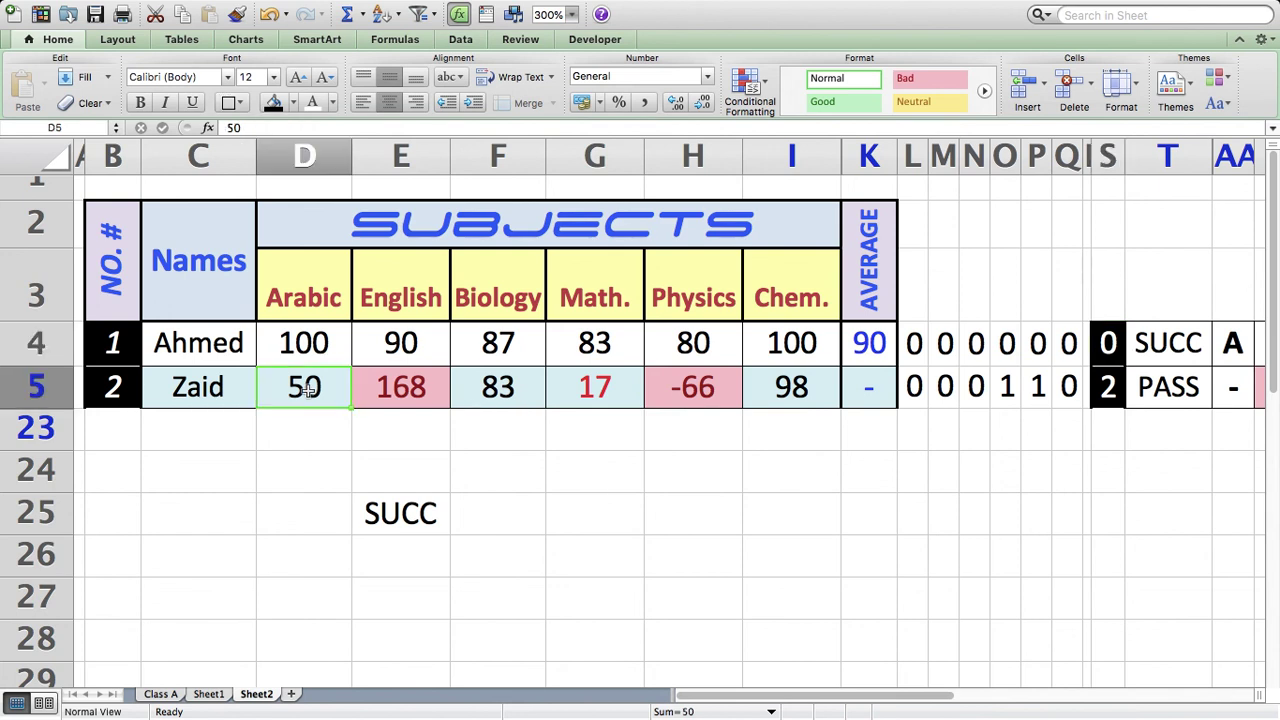
type("51")
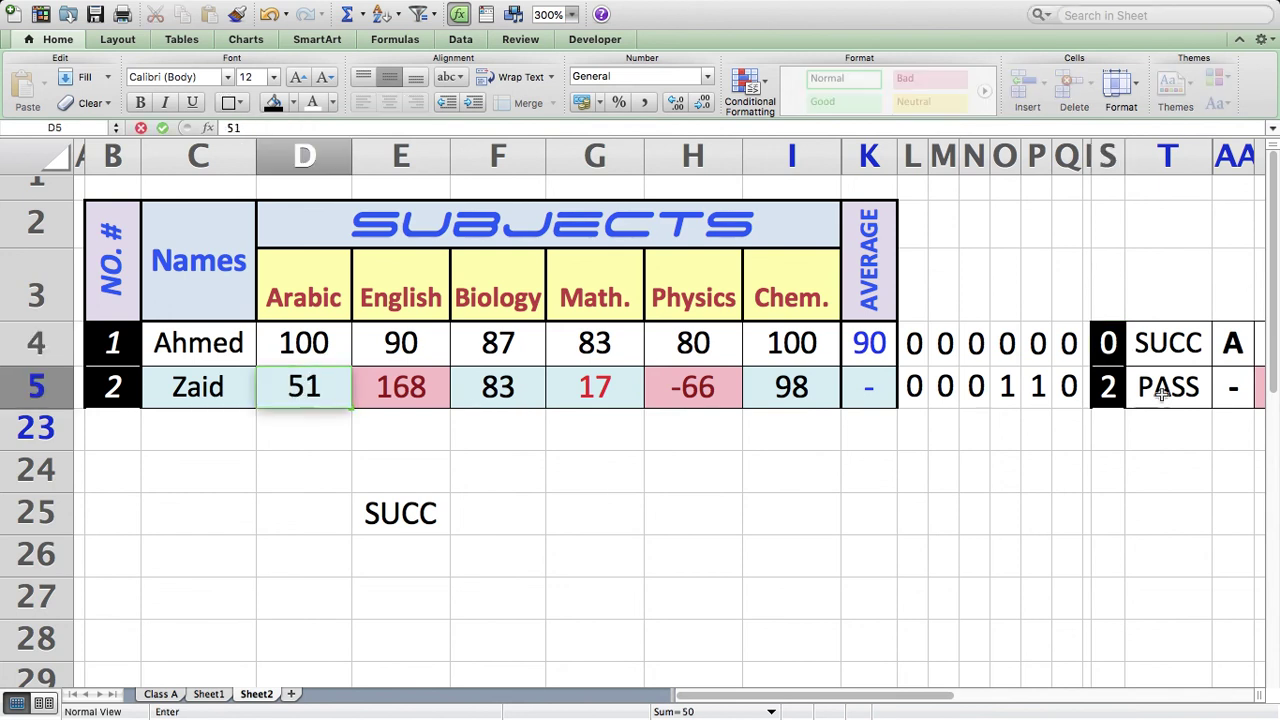
key("Return")
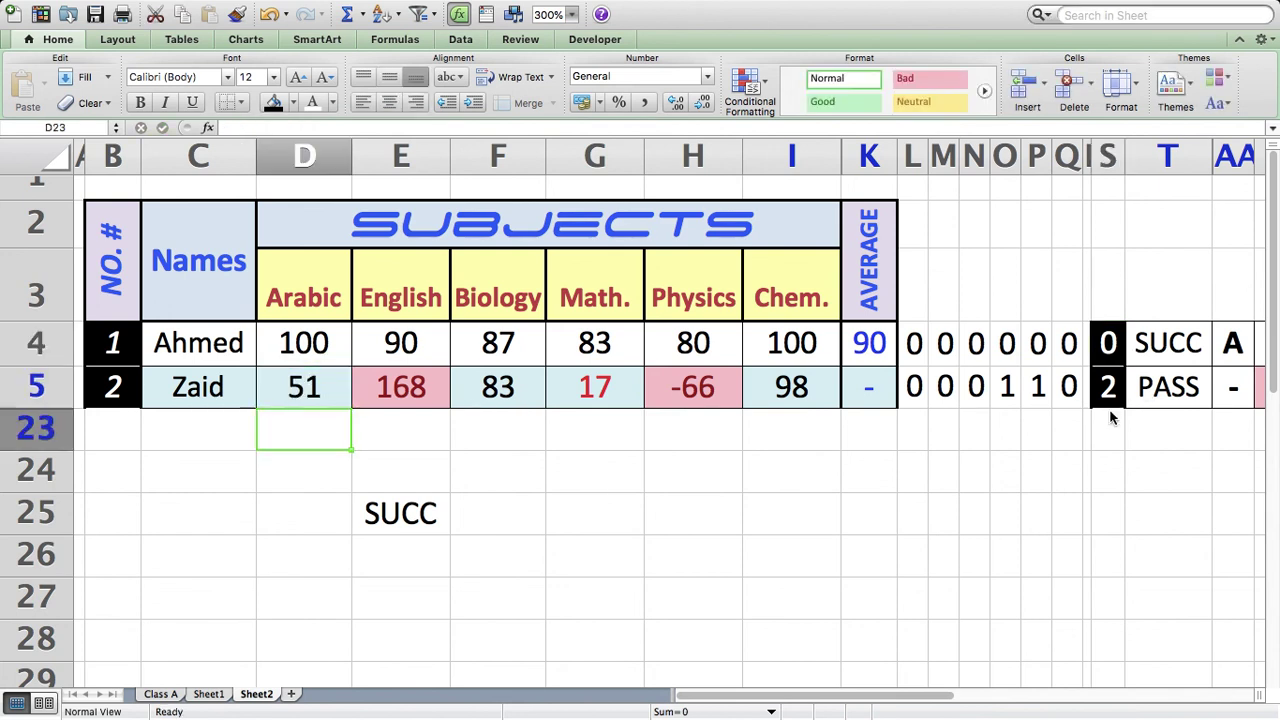
Lower the second student's Arabic mark to 15 and review that row's fail flags, result, grade and range note
double_click(309, 388)
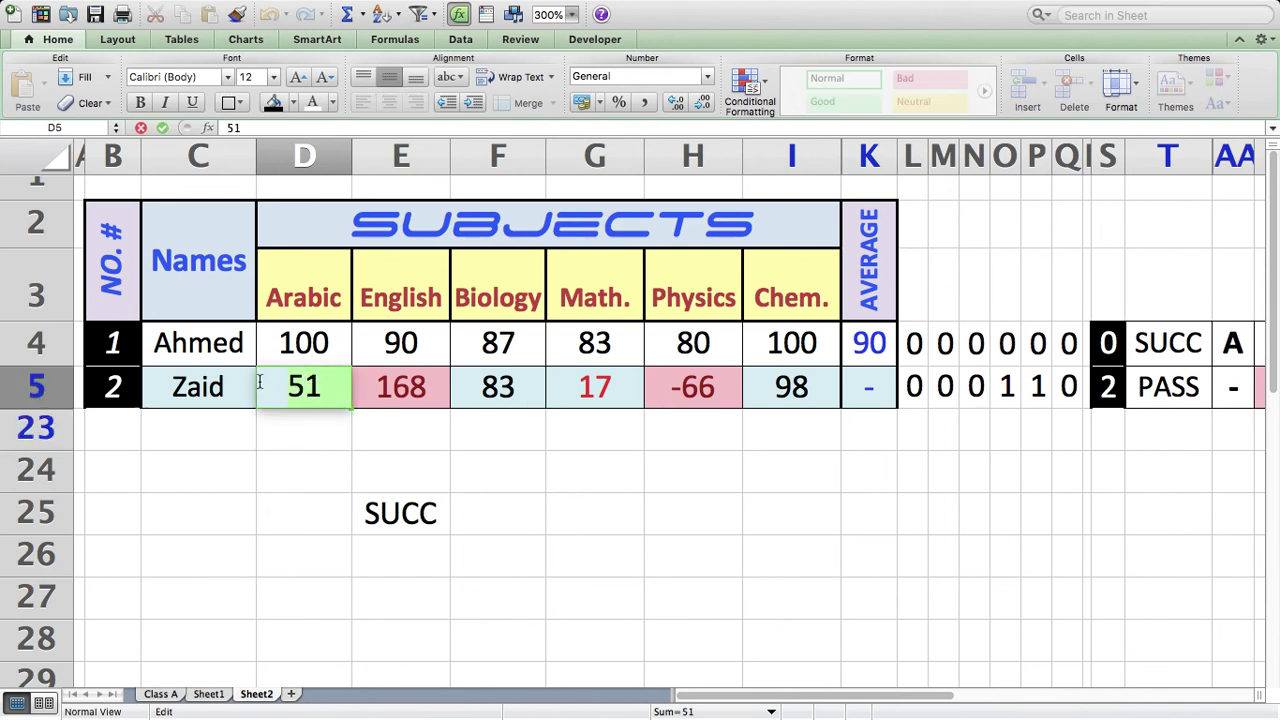
key("BackSpace")
key("Right")
type("5")
key("Return")
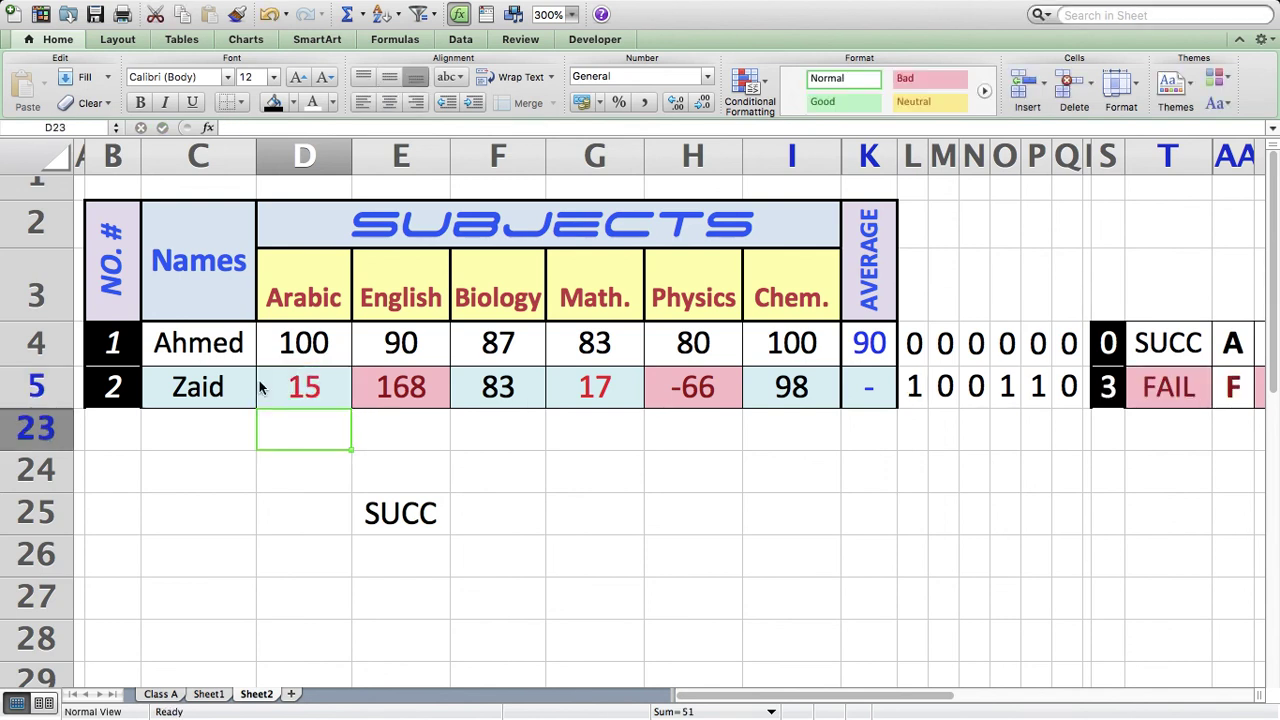
scroll(1068, 470, "right", 2)
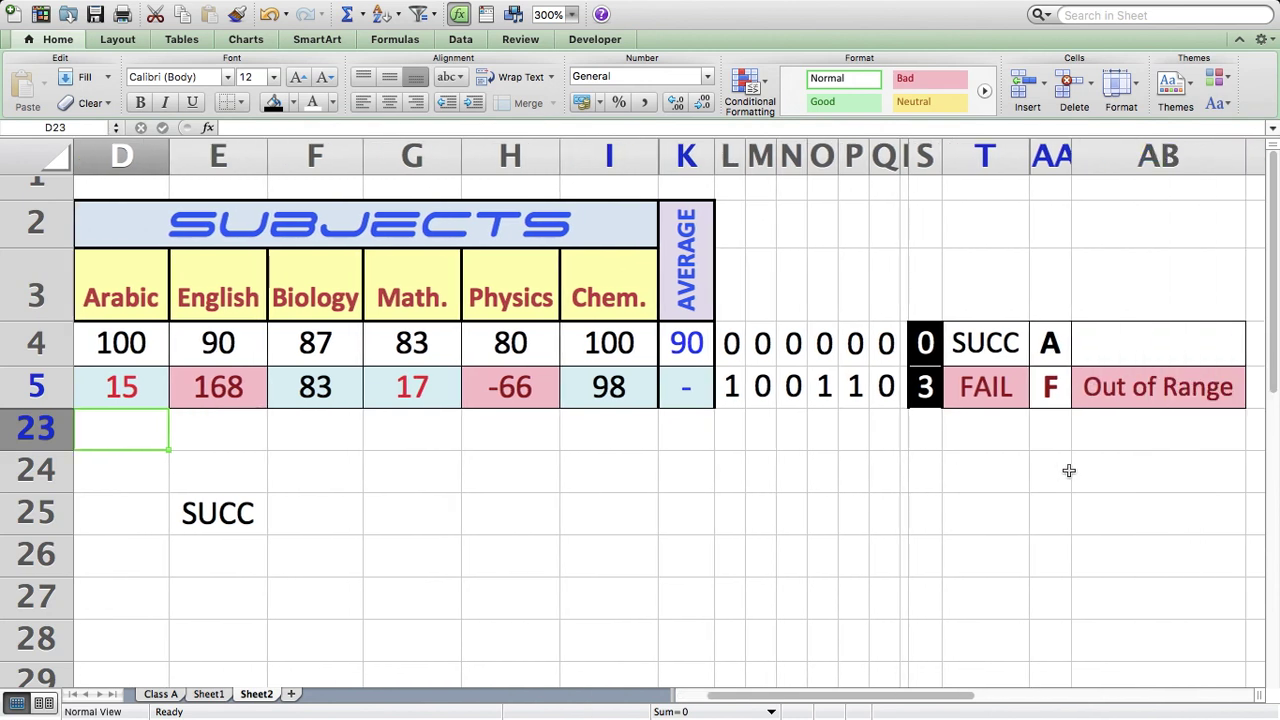
scroll(880, 535, "left", 2)
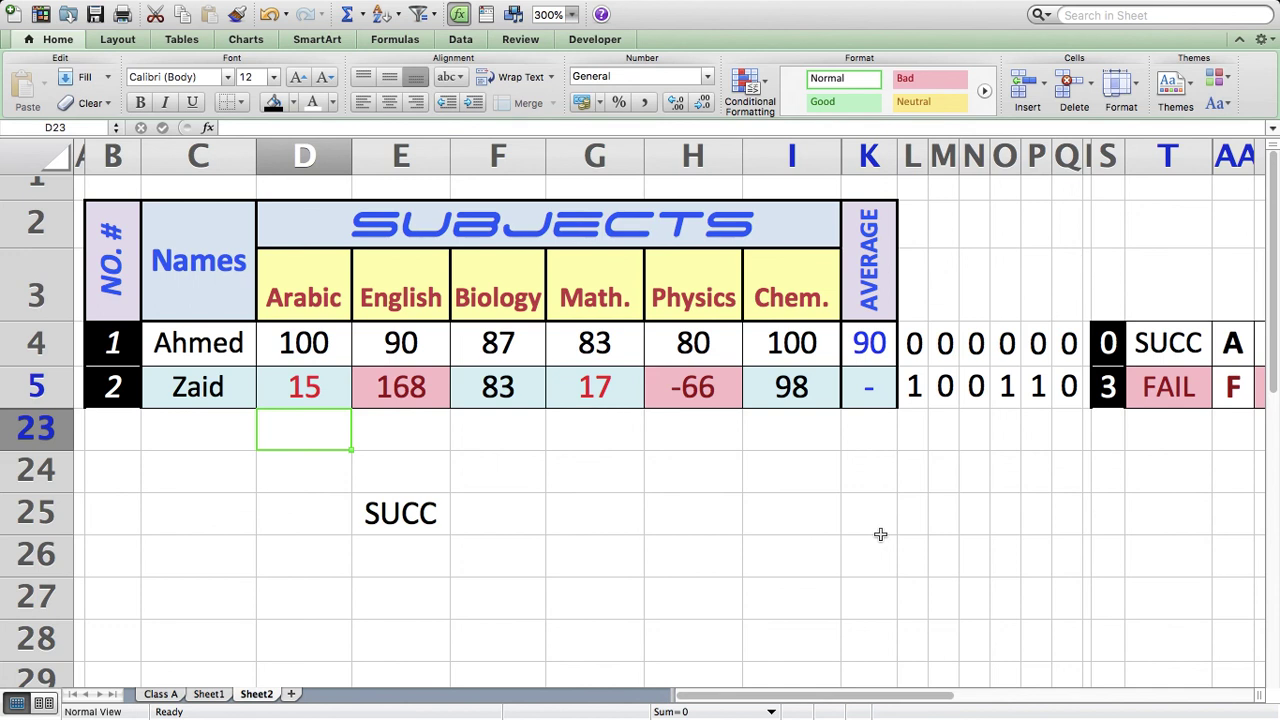
left_click(709, 528)
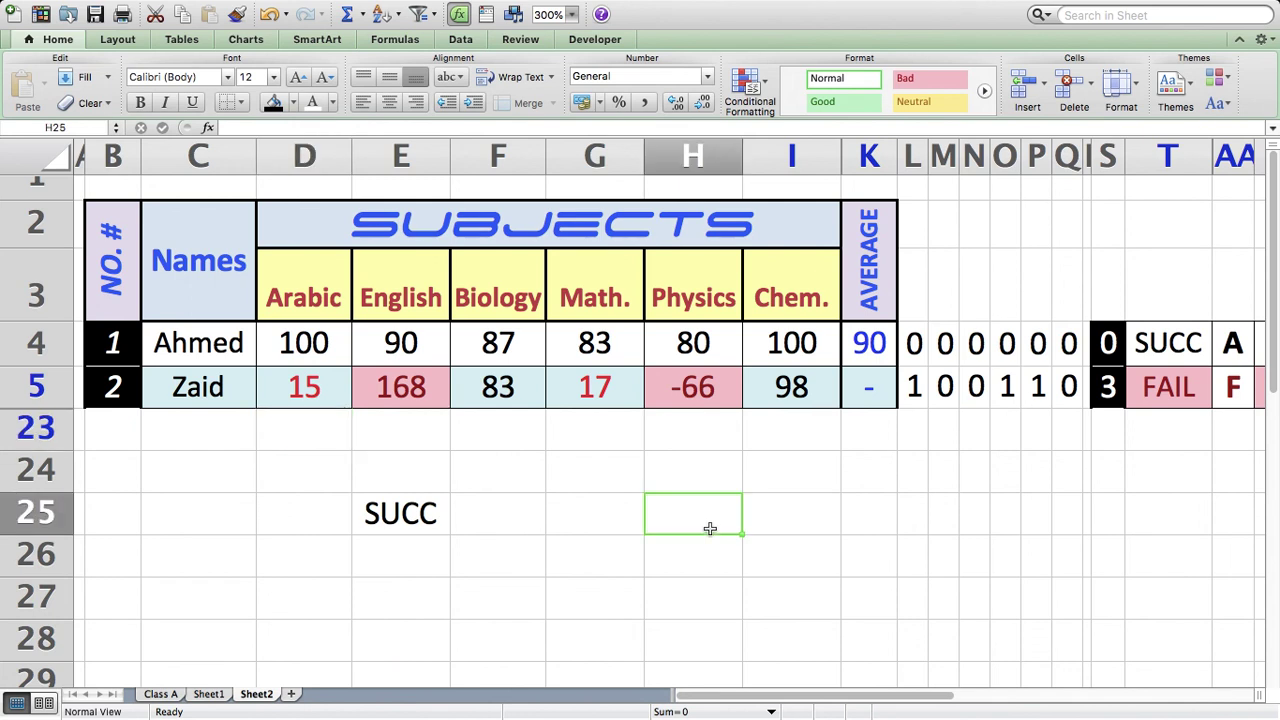
Hide the fail-flag columns L through Q again
left_click_drag(924, 154, 1060, 144)
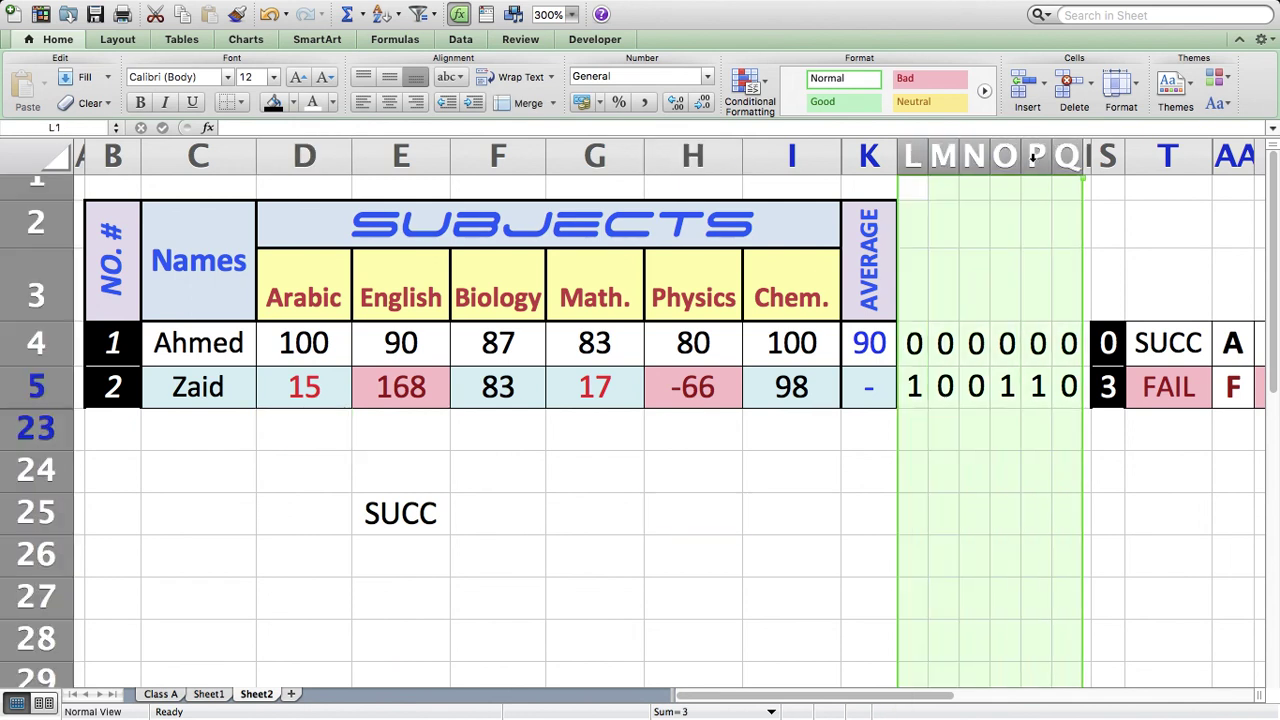
right_click(997, 153)
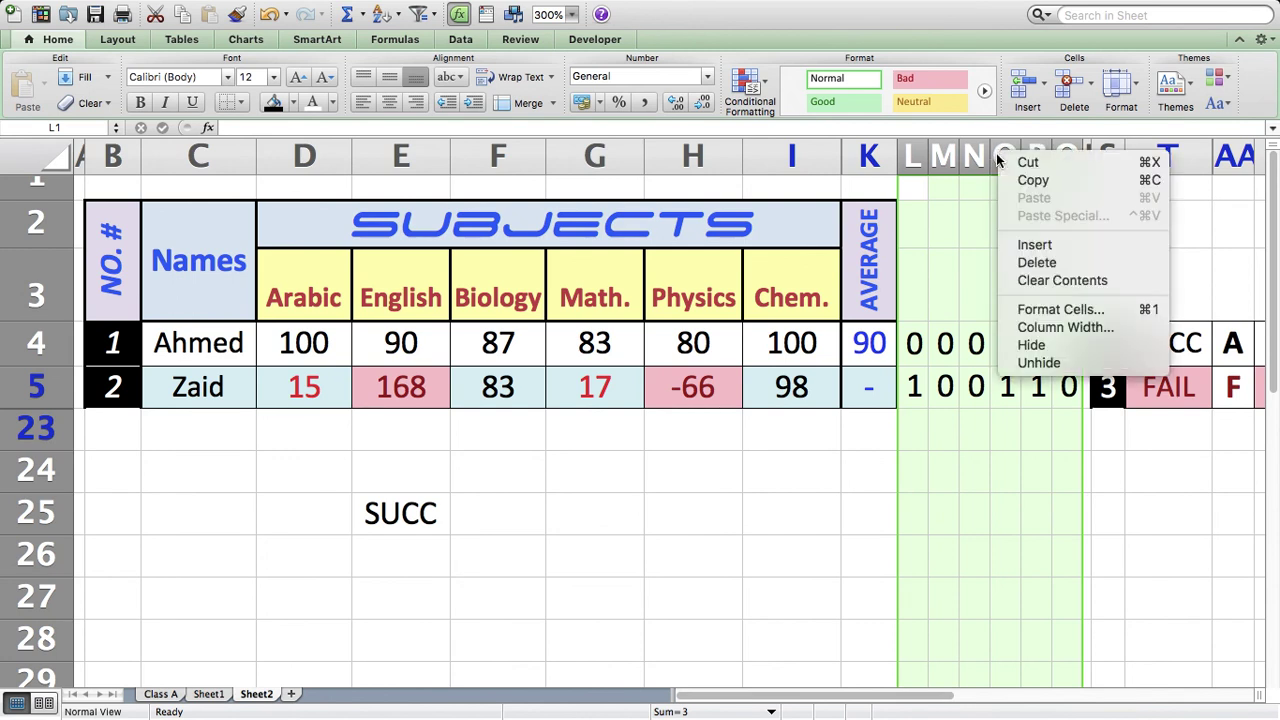
left_click(1040, 363)
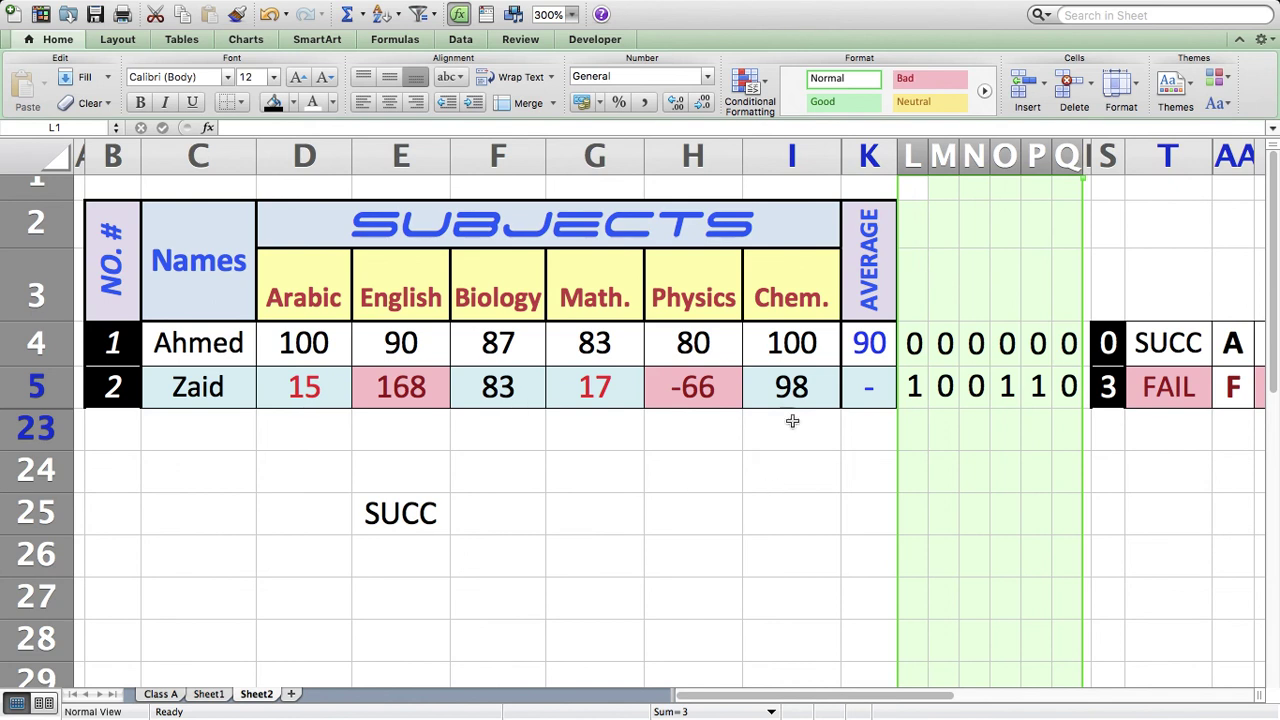
right_click(965, 160)
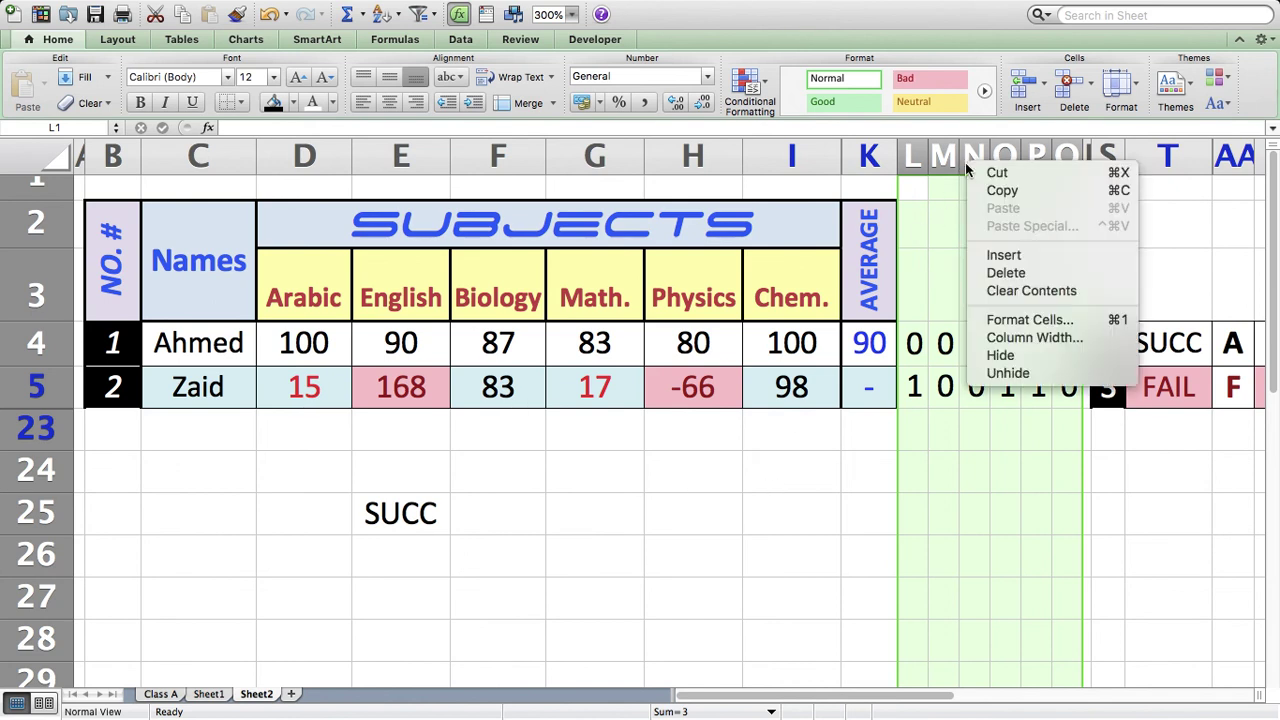
left_click(1025, 362)
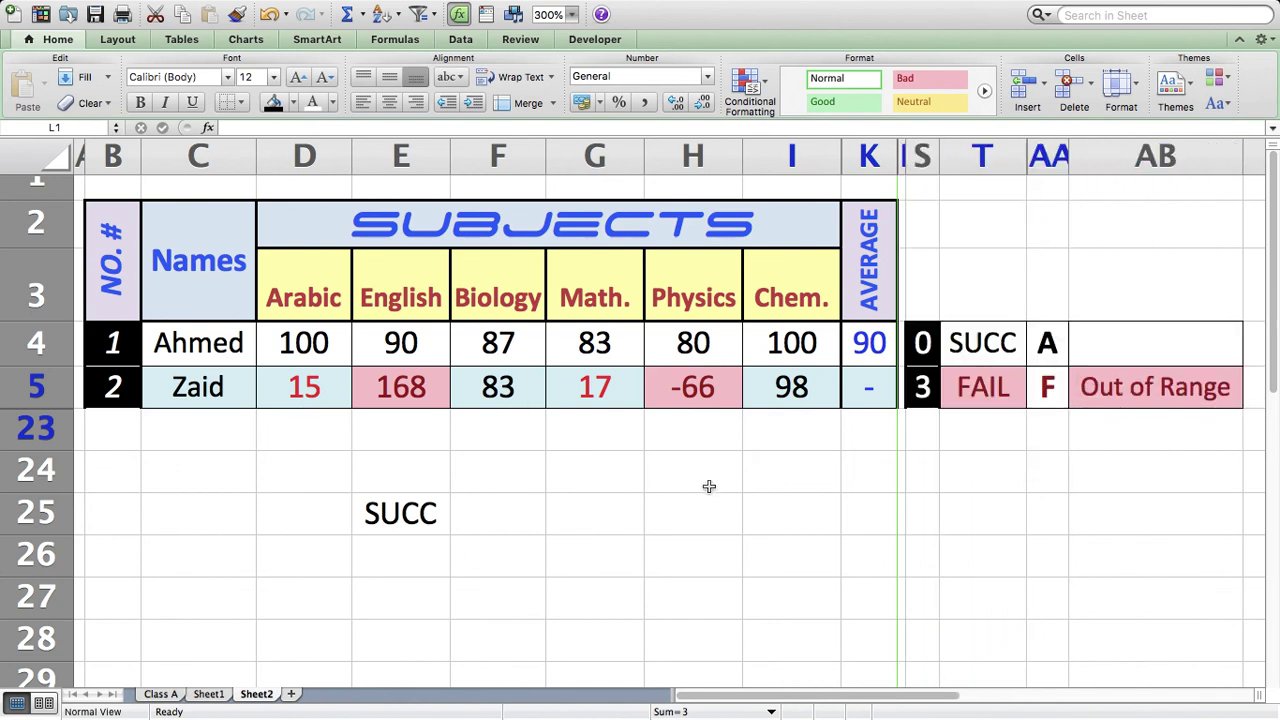
left_click(596, 485)
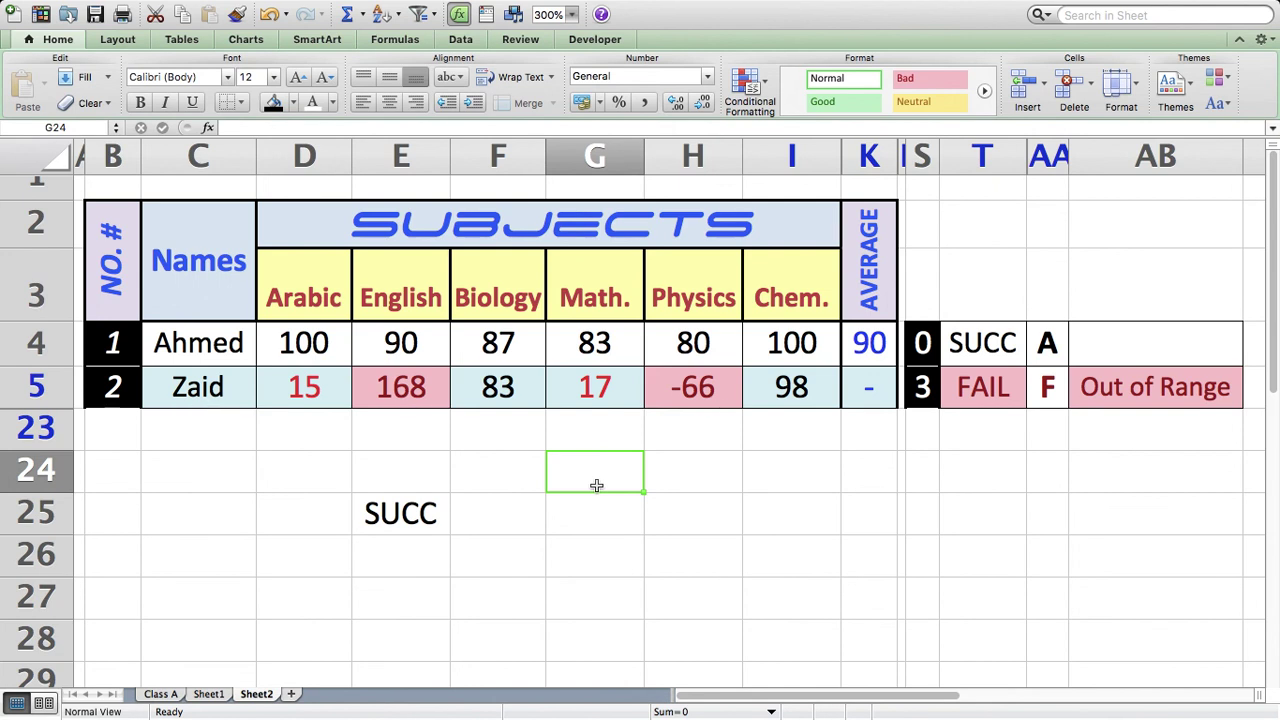
mouse_move(745, 8)
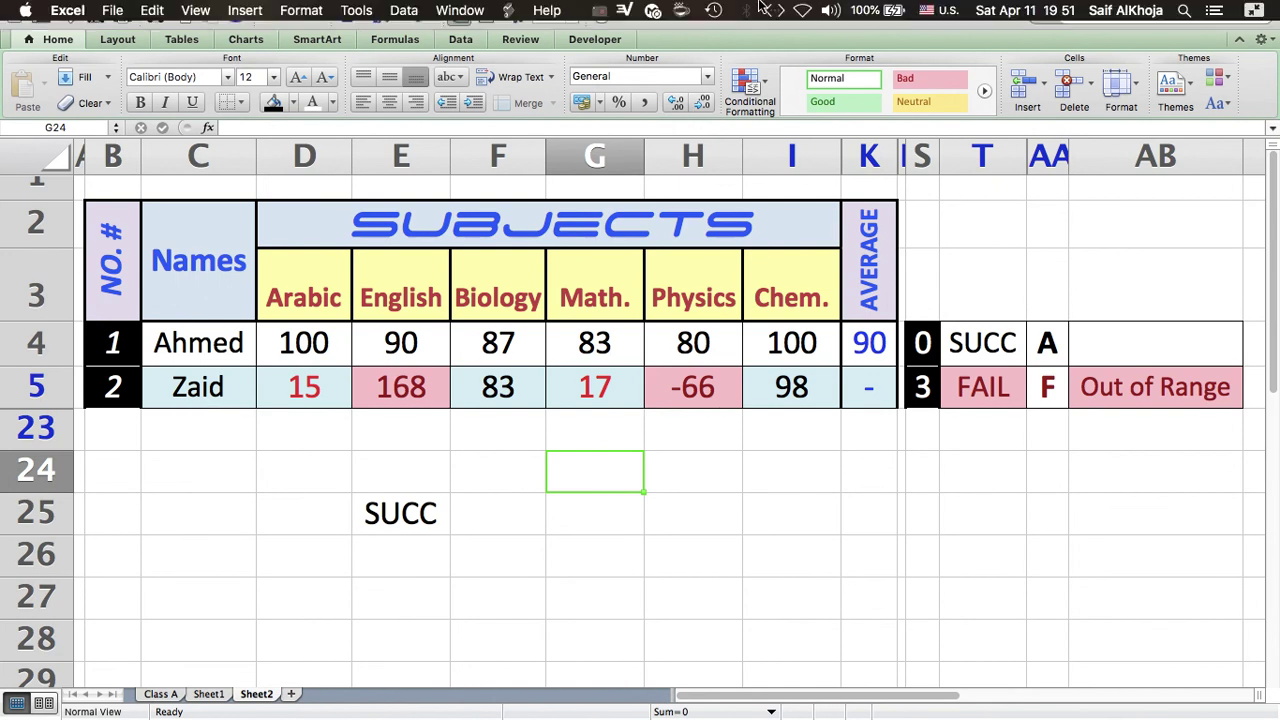
left_click(597, 10)
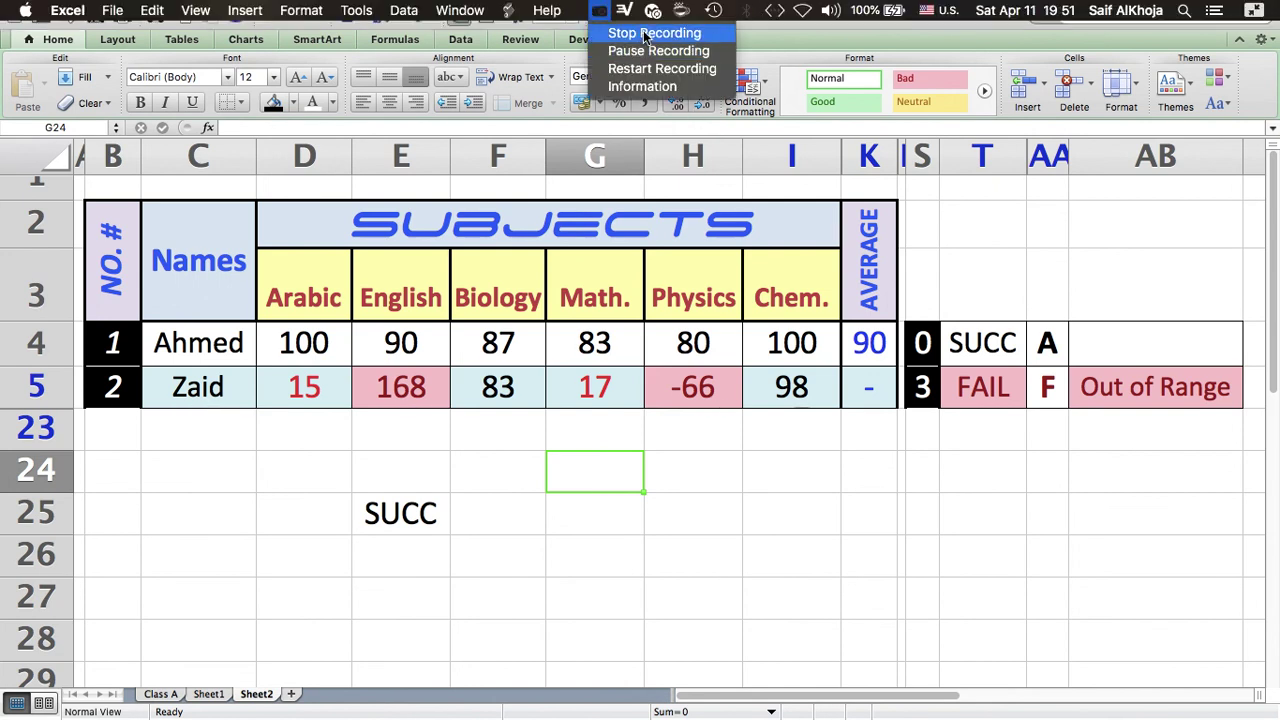